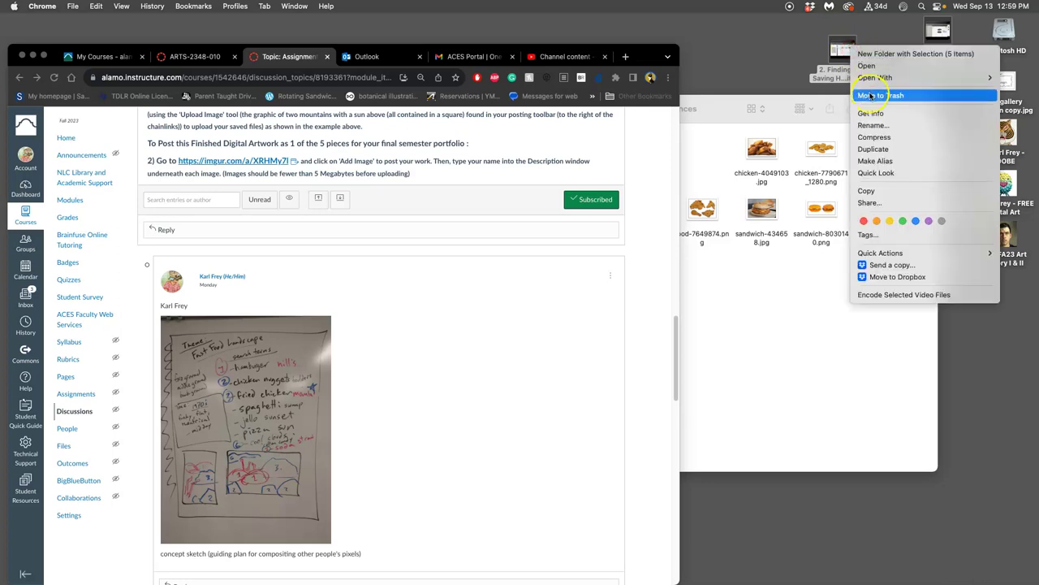
Move the five selected files on the desktop to the Trash.
click(872, 93)
click(416, 413)
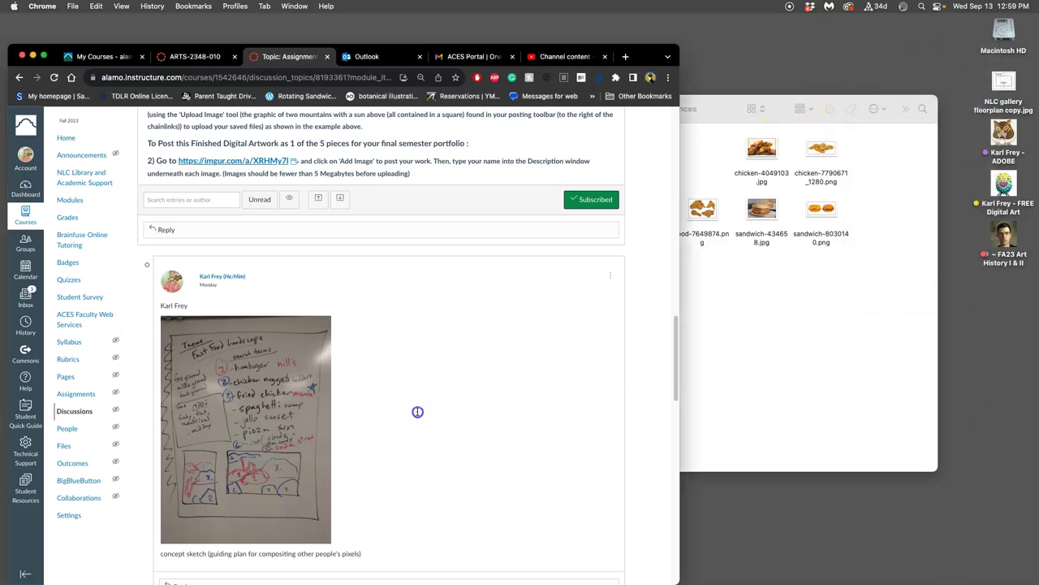
Save the concept sketch photo from the discussion reply into the references folder.
scroll(422, 301, down, 1)
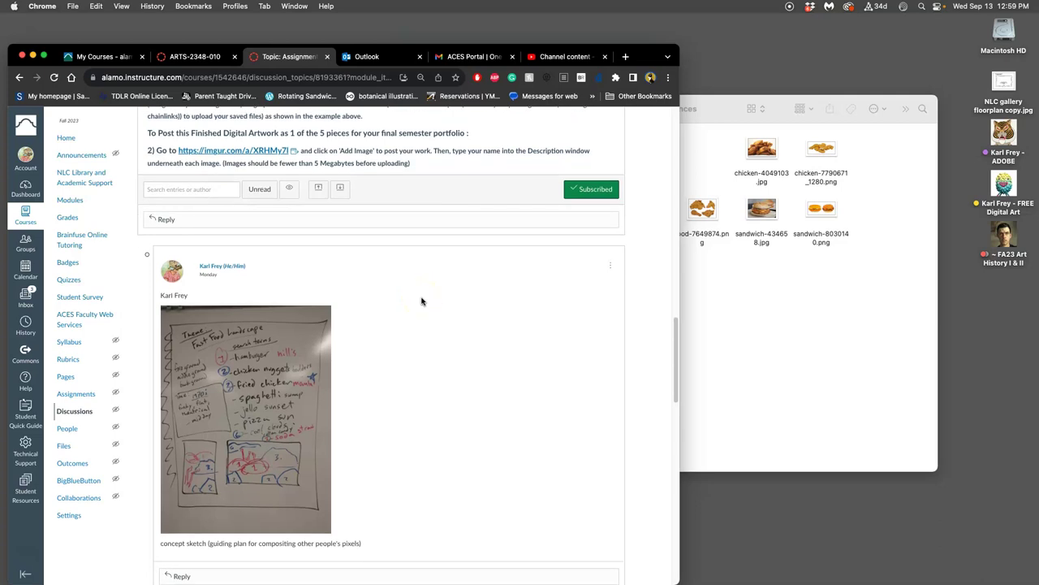
scroll(421, 301, down, 4)
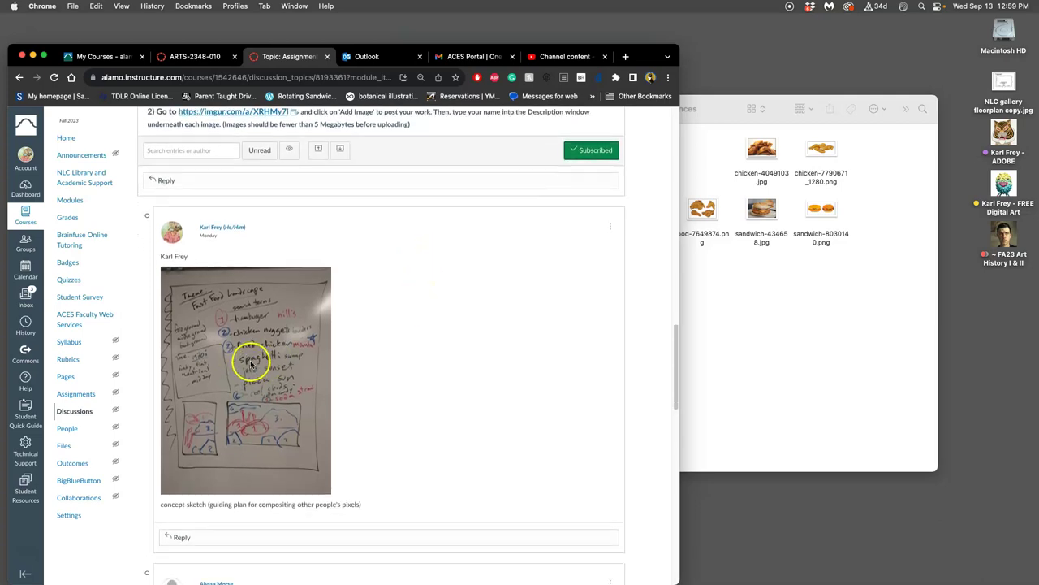
mouse_move(250, 361)
mouse_down()
mouse_move(538, 360)
mouse_move(775, 313)
mouse_move(638, 159)
mouse_move(649, 171)
mouse_up()
click(752, 315)
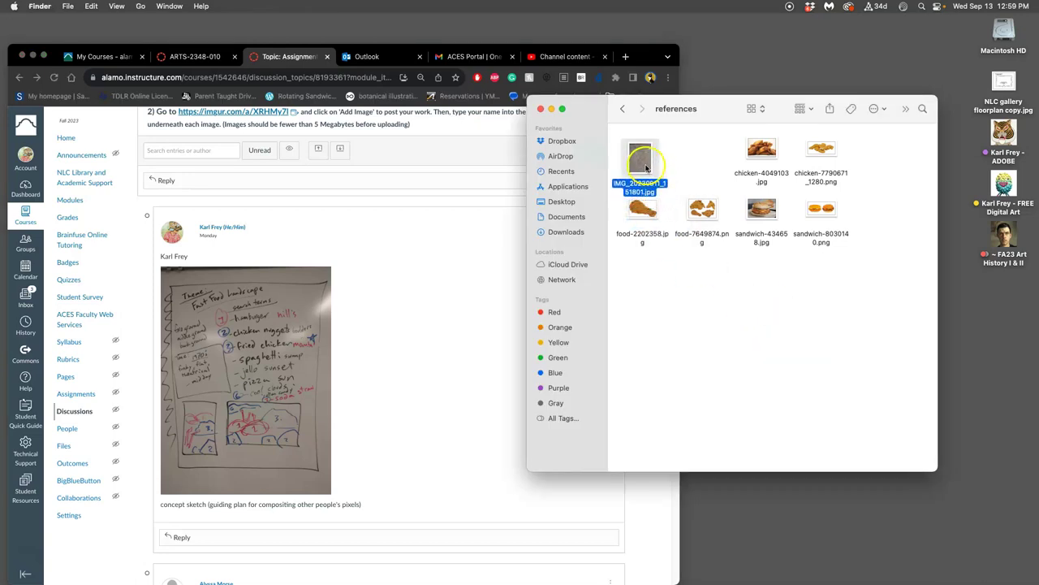
Return to the Assignment #1 (Fantasy Landscape Composite) description and move the references window clear of most of its text.
scroll(427, 234, up, 8)
scroll(427, 236, up, 15)
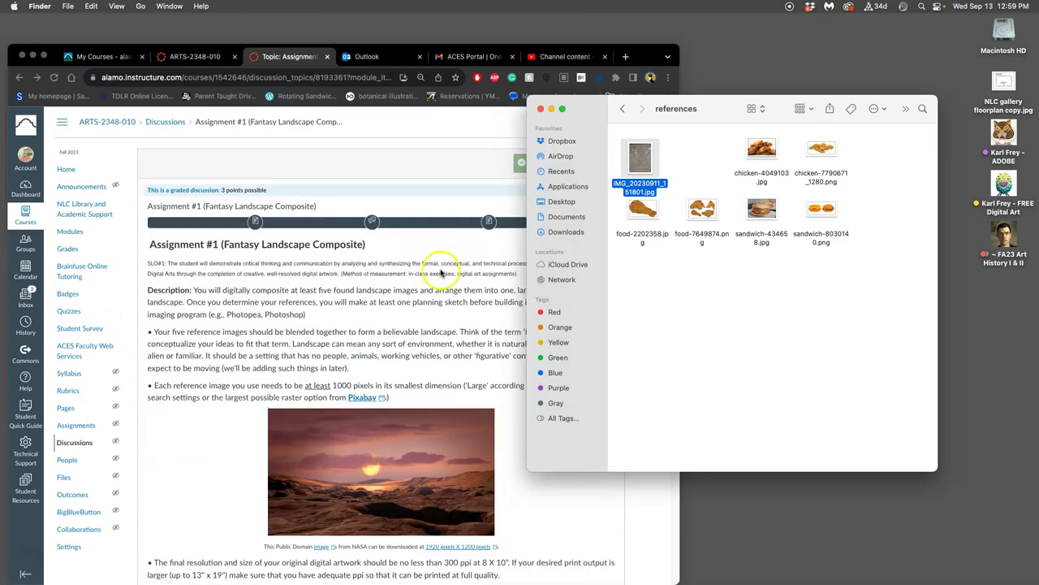
scroll(443, 268, down, 3)
drag(588, 112, 664, 94)
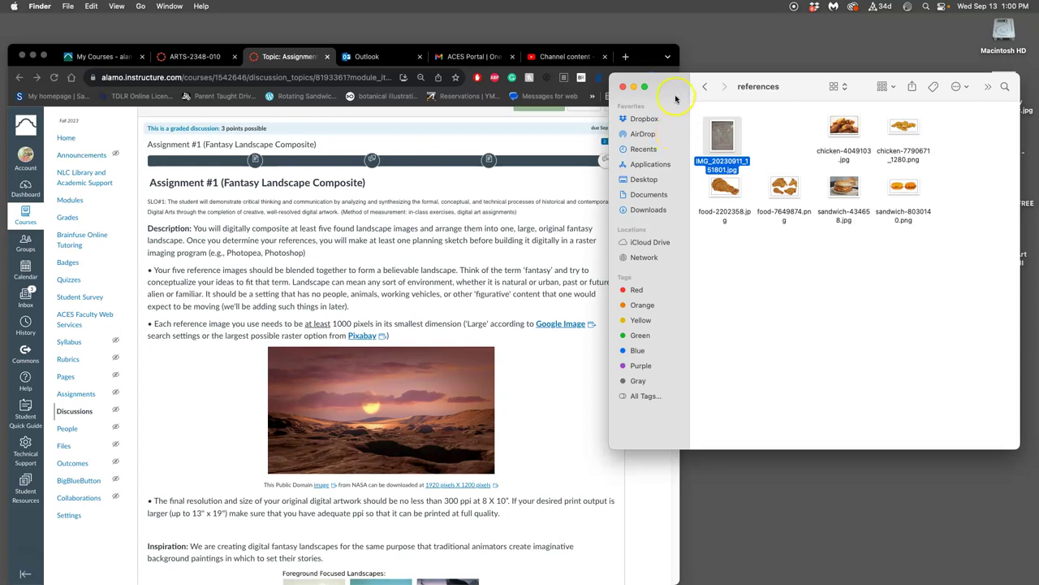
drag(677, 85, 666, 82)
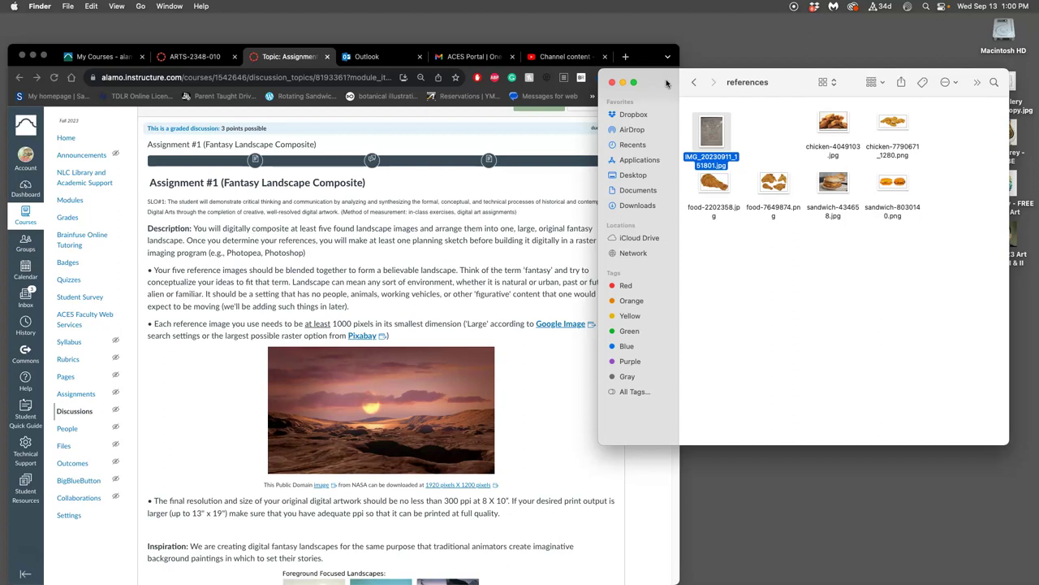
Review the assignment requirements and open the Pixabay link in a new tab.
click(552, 305)
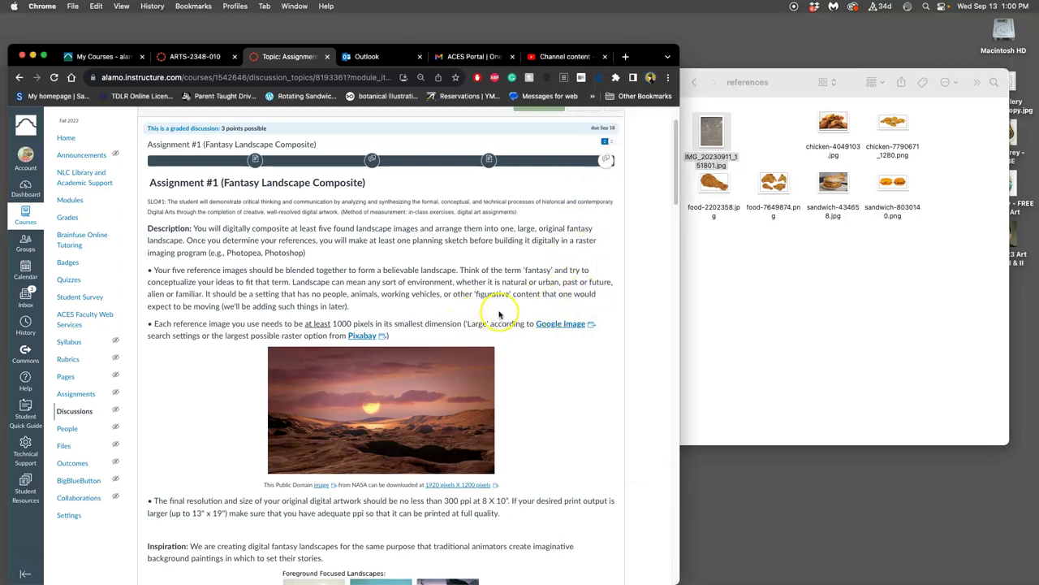
scroll(501, 313, down, 5)
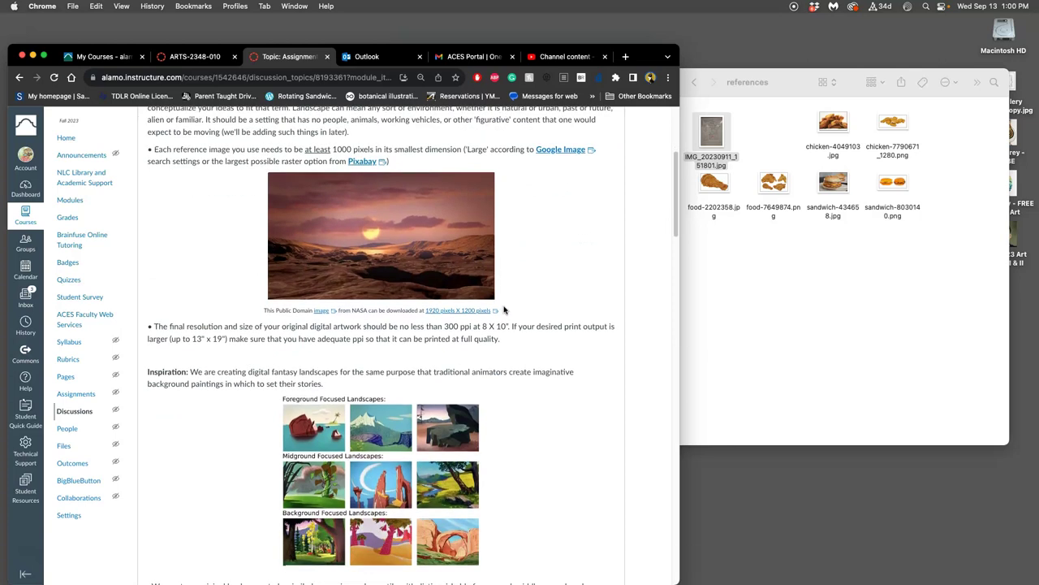
scroll(525, 301, up, 7)
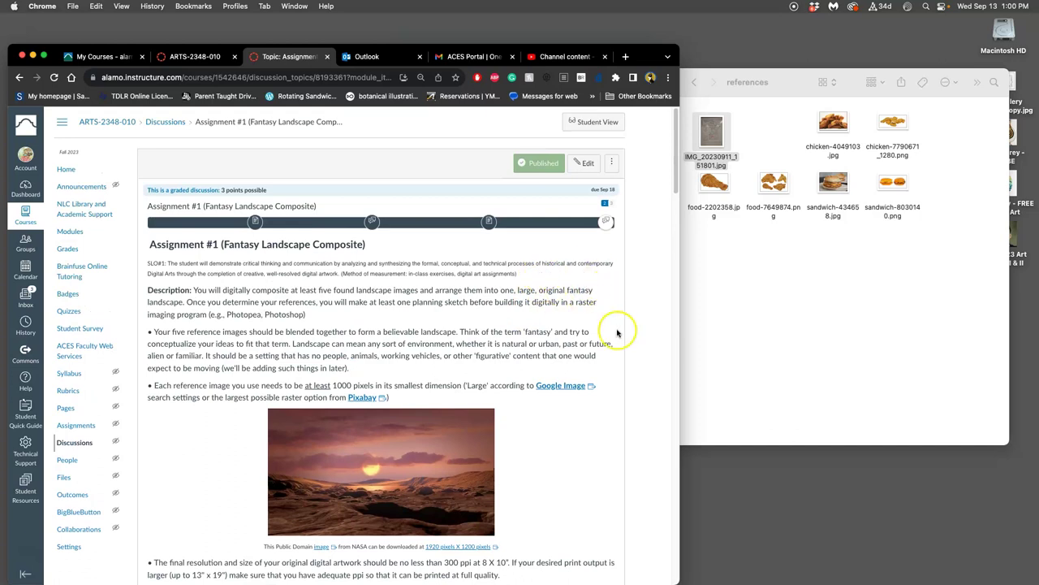
right_click(360, 399)
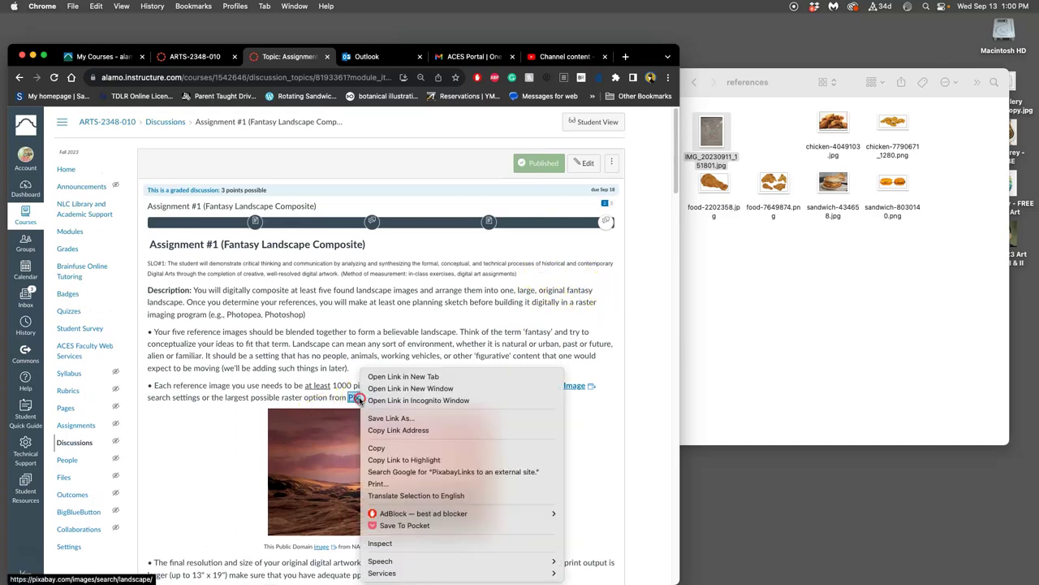
click(385, 377)
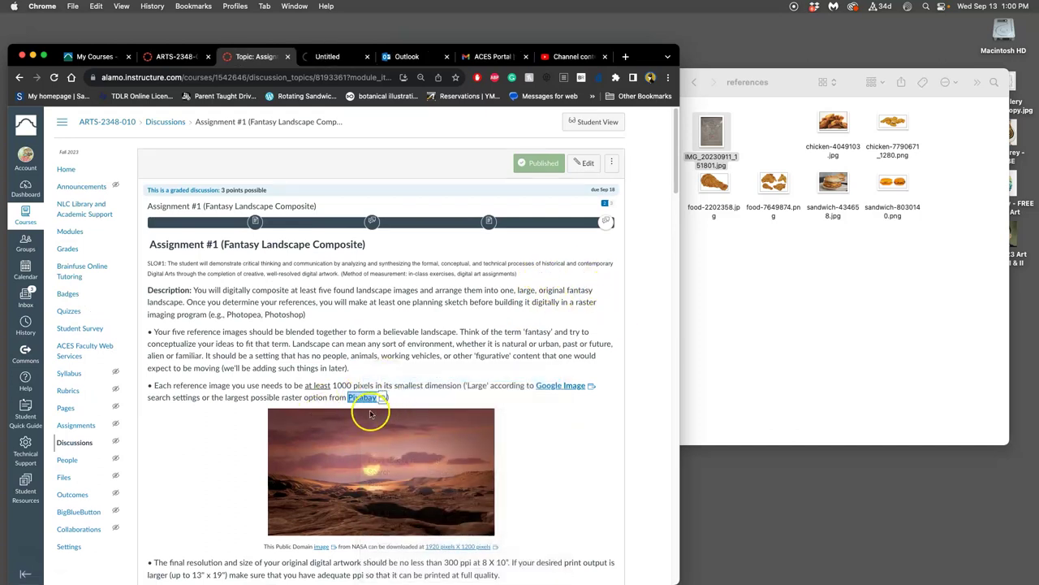
Open the NASA source page of the public domain image credited under the sunset landscape.
scroll(381, 414, down, 2)
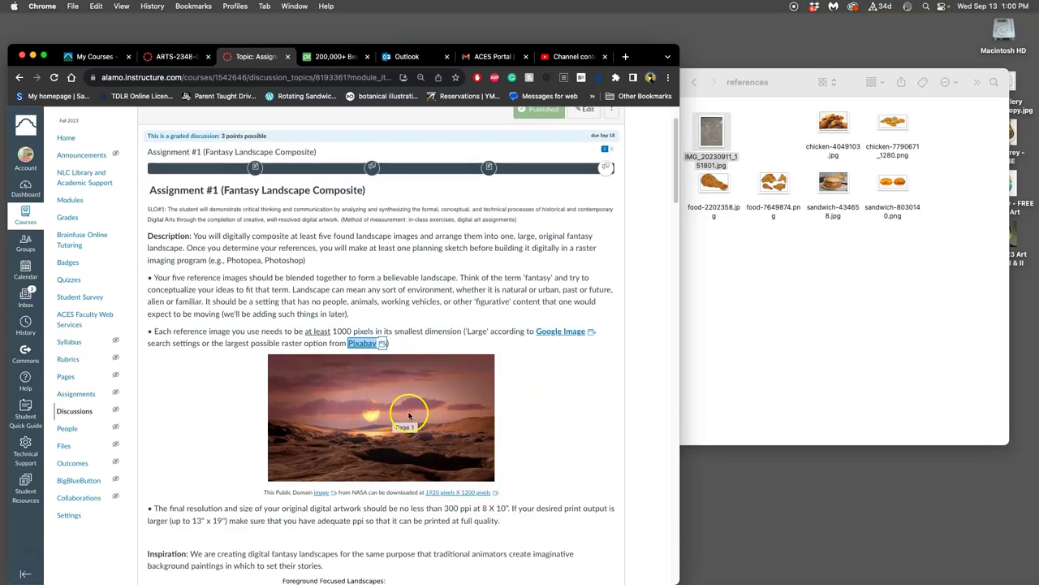
scroll(512, 424, down, 1)
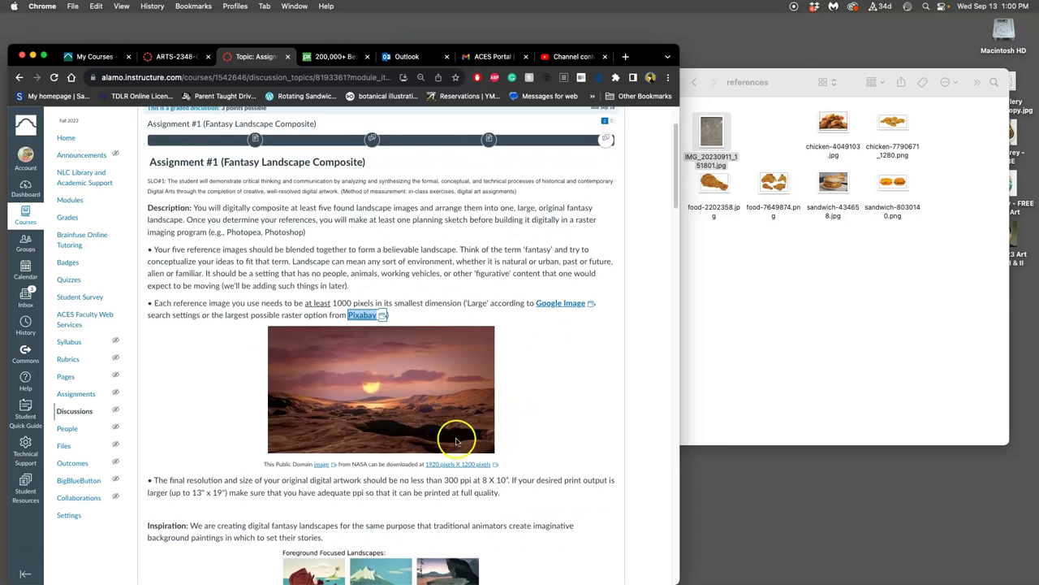
click(323, 465)
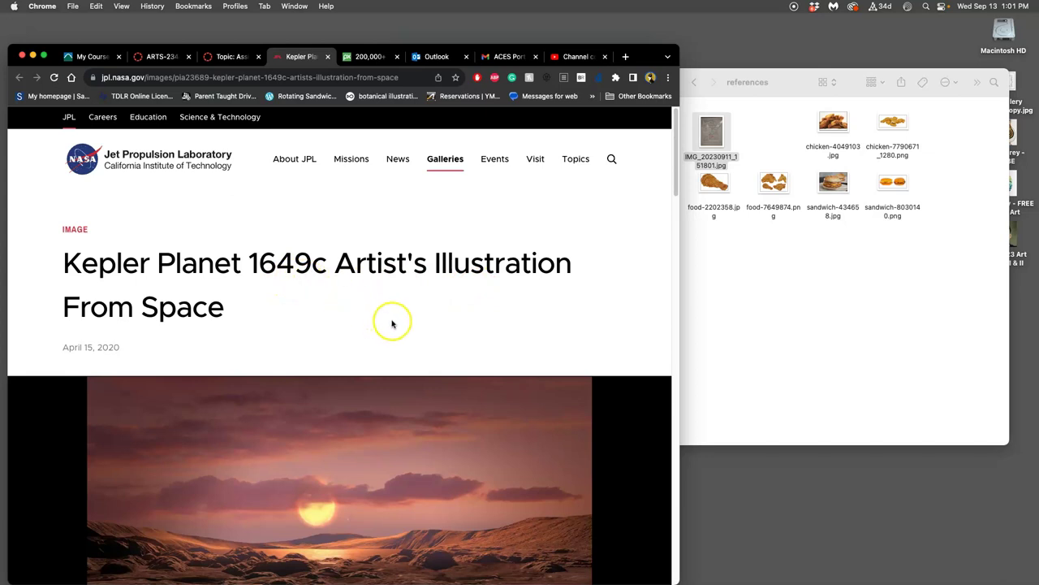
Examine the Kepler Planet 1649c illustration and the description and download options beneath it.
scroll(399, 321, down, 5)
scroll(400, 324, down, 3)
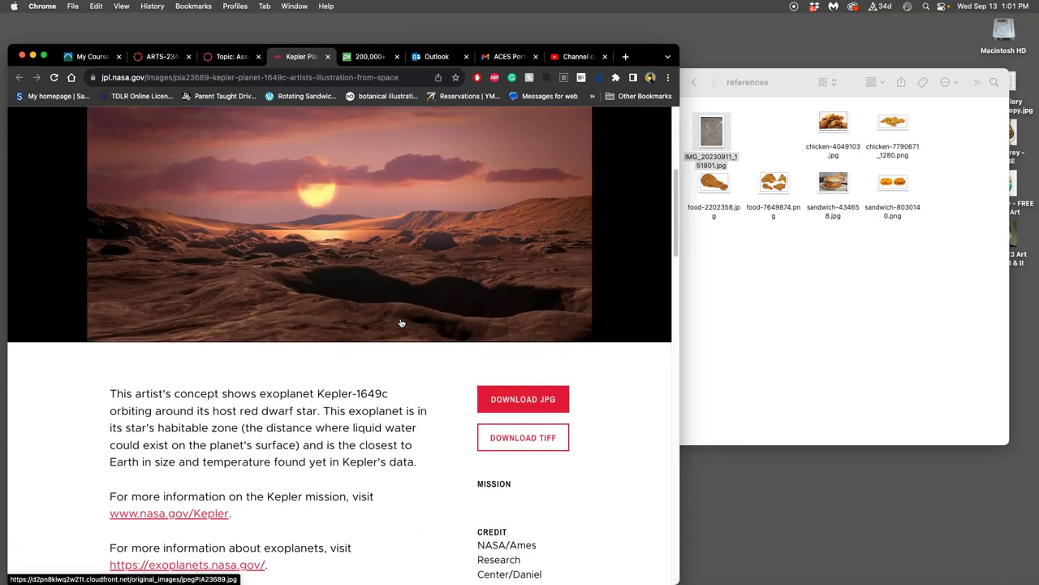
scroll(400, 323, down, 1)
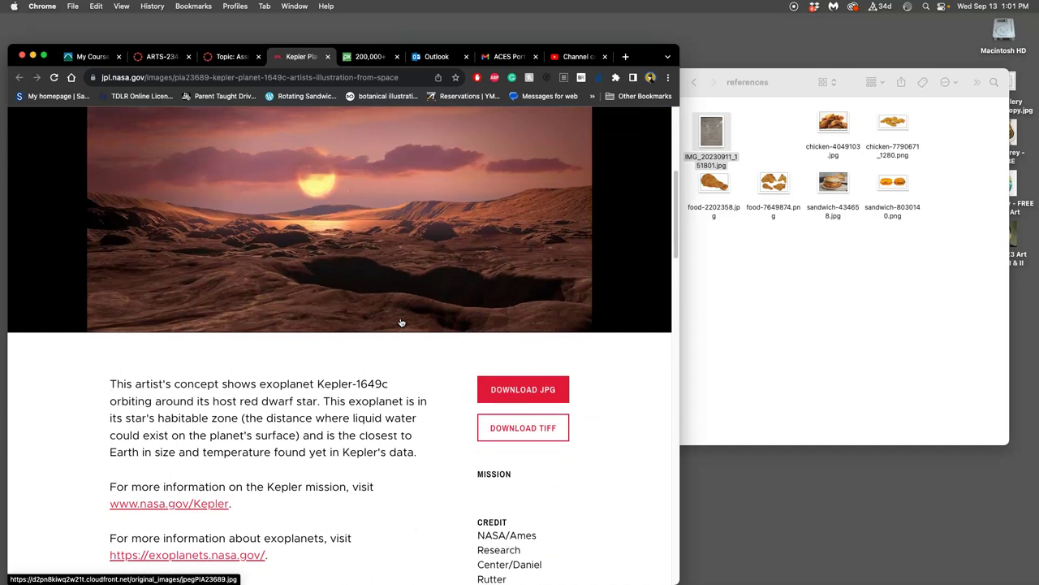
scroll(401, 323, down, 2)
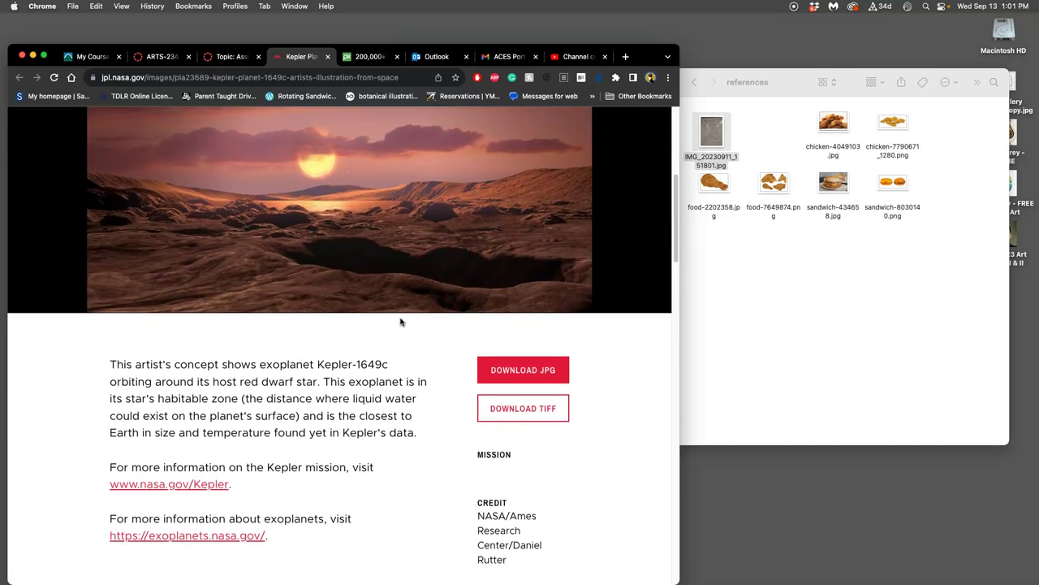
scroll(401, 323, down, 1)
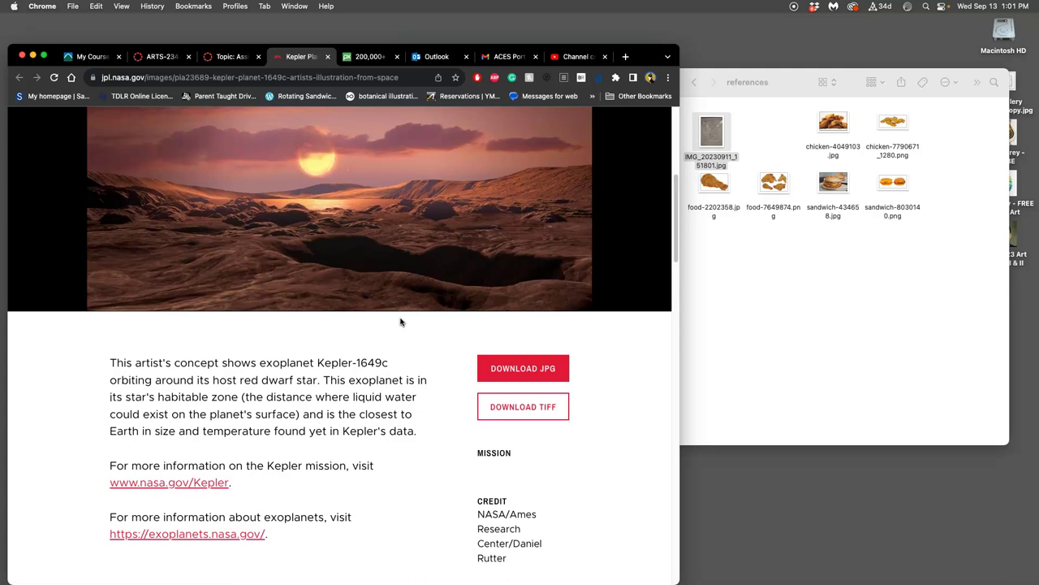
scroll(400, 322, up, 5)
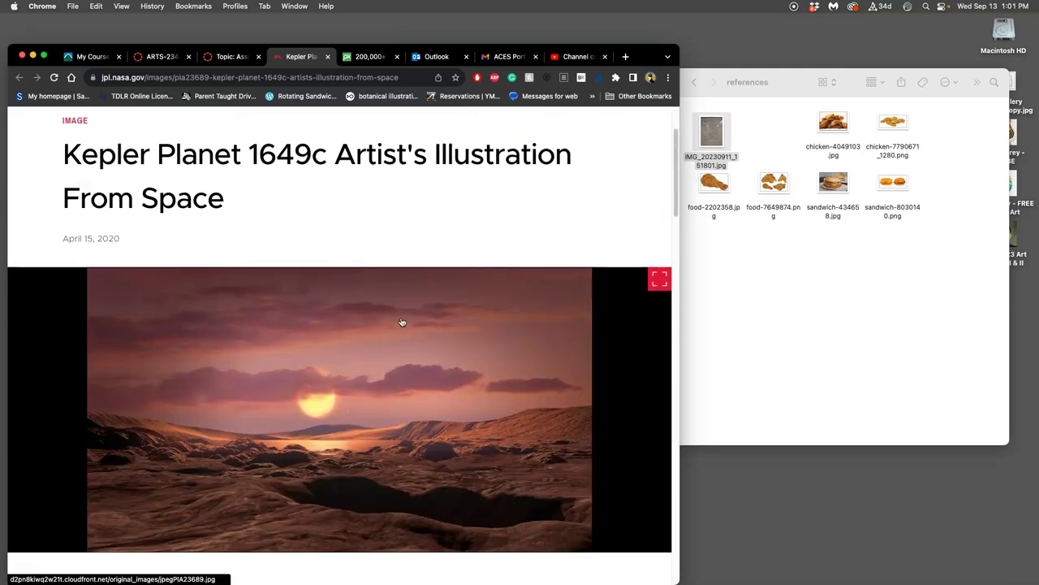
scroll(401, 323, down, 1)
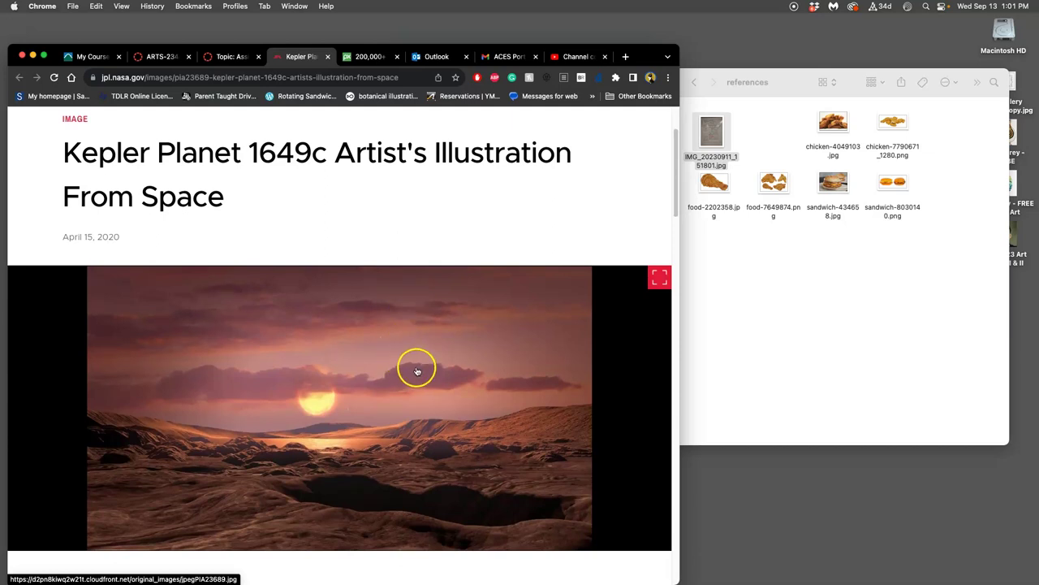
scroll(412, 365, down, 1)
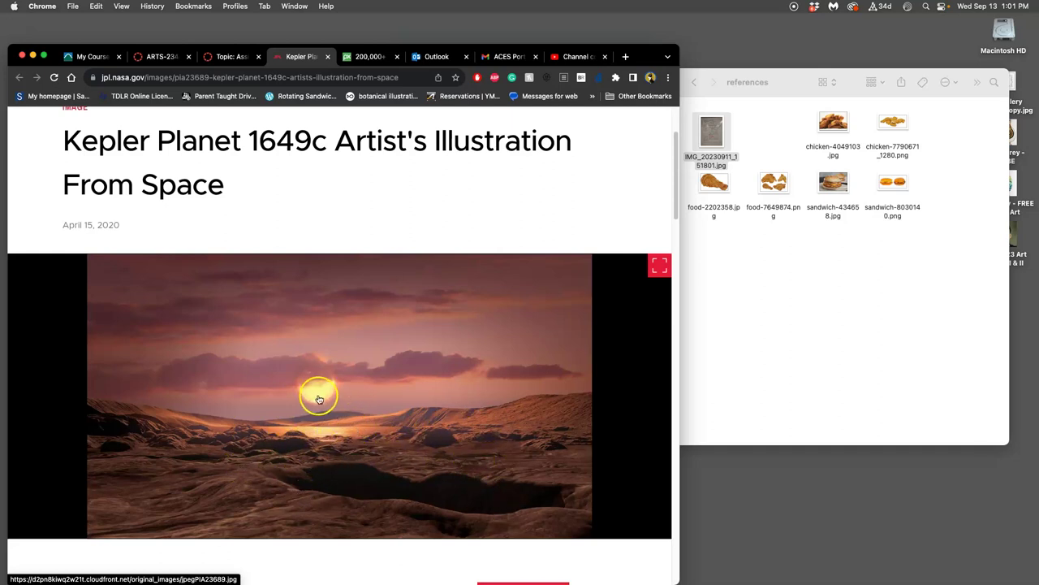
scroll(390, 411, down, 1)
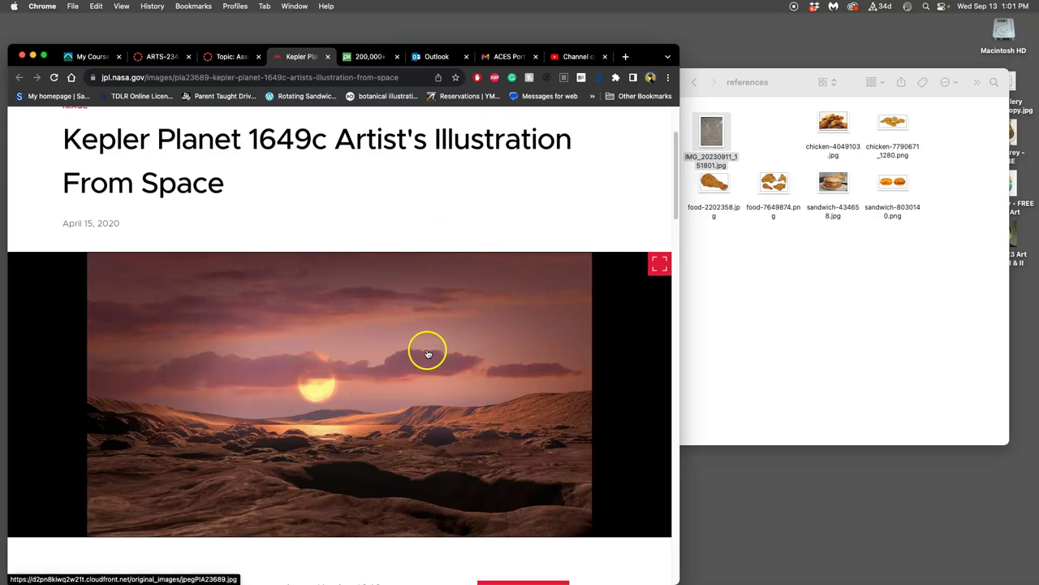
Return to the assignment page and enlarge it to examine the foreground, midground and background focused landscape examples.
click(236, 57)
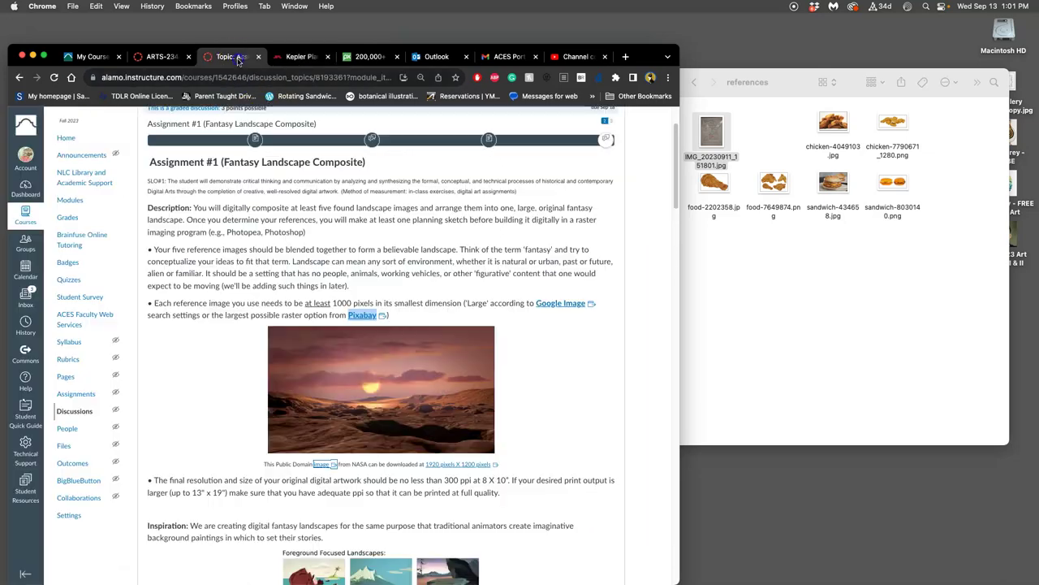
click(619, 360)
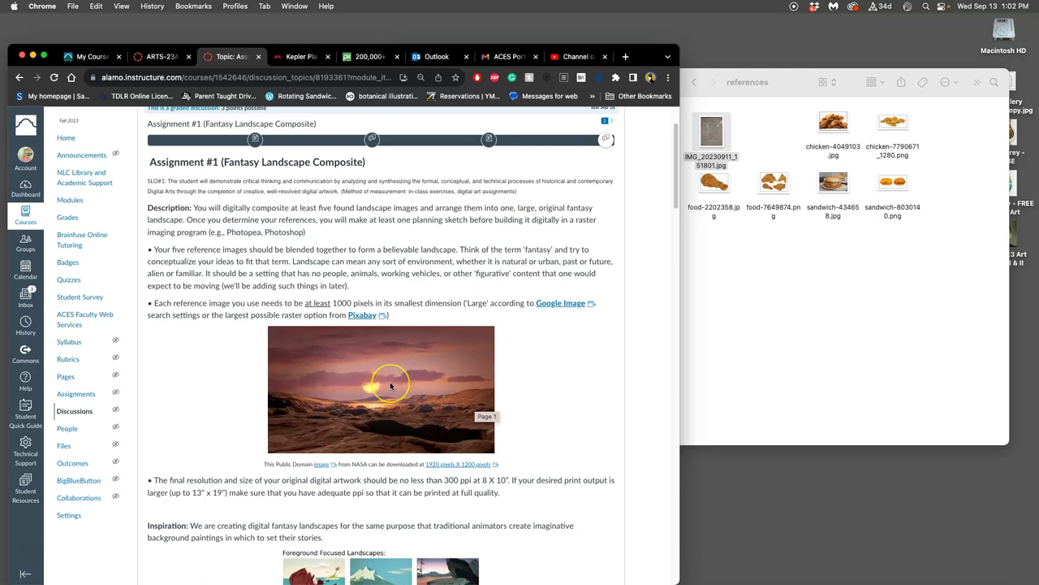
scroll(386, 381, down, 3)
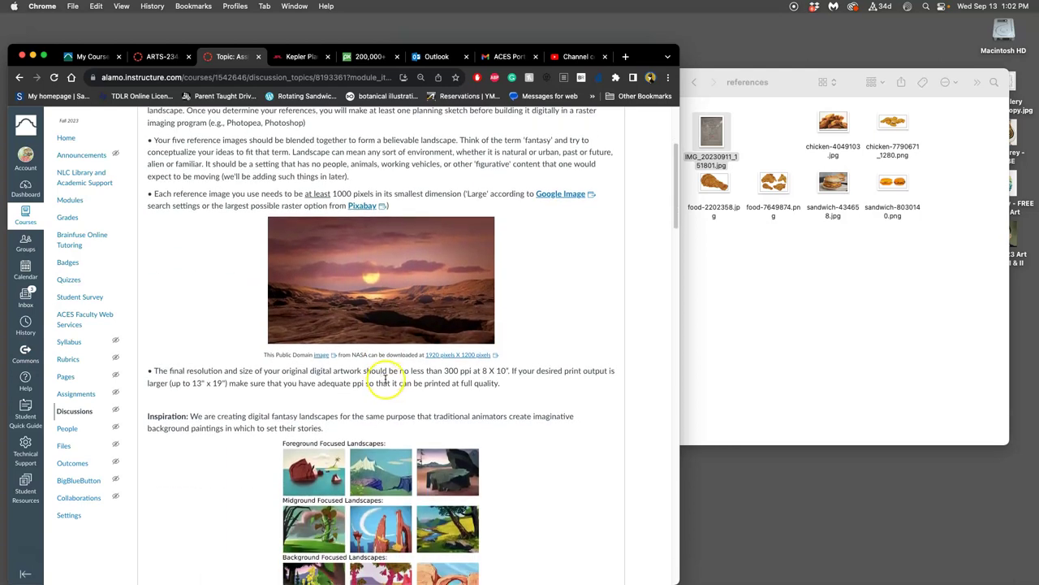
scroll(386, 381, down, 1)
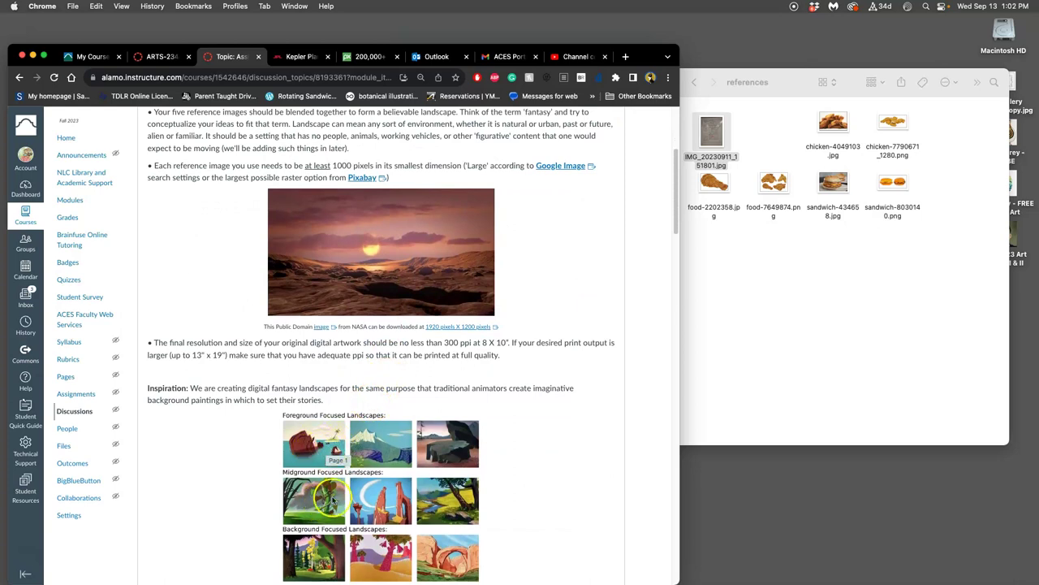
scroll(329, 499, down, 1)
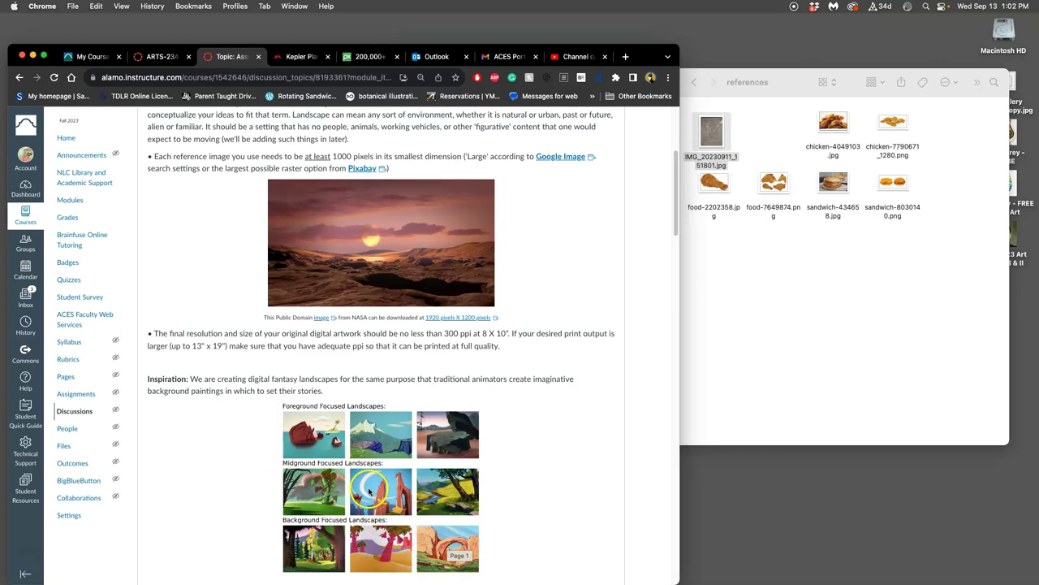
key(super+equal)
key(super+equal)
scroll(381, 487, down, 5)
scroll(398, 483, down, 3)
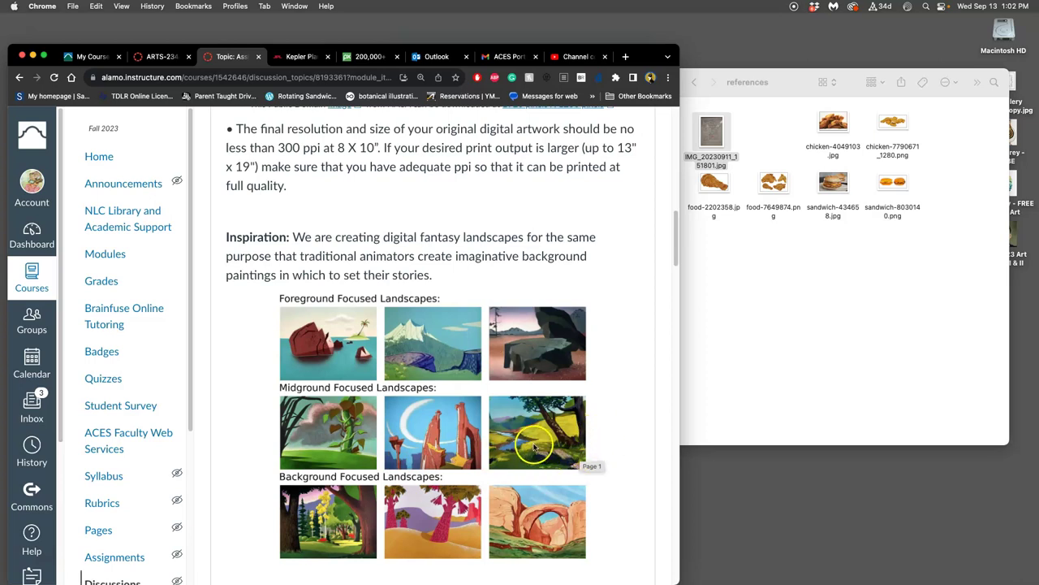
Compare the sunset landscape with the foreground, midground and background focused examples in the Inspiration section.
scroll(533, 446, up, 5)
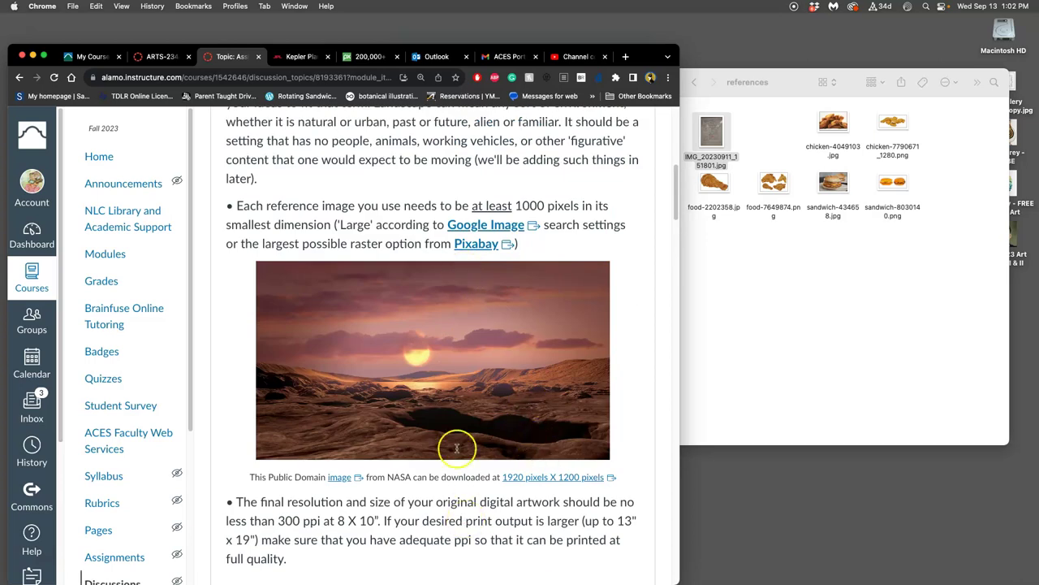
scroll(434, 421, down, 3)
scroll(434, 420, down, 4)
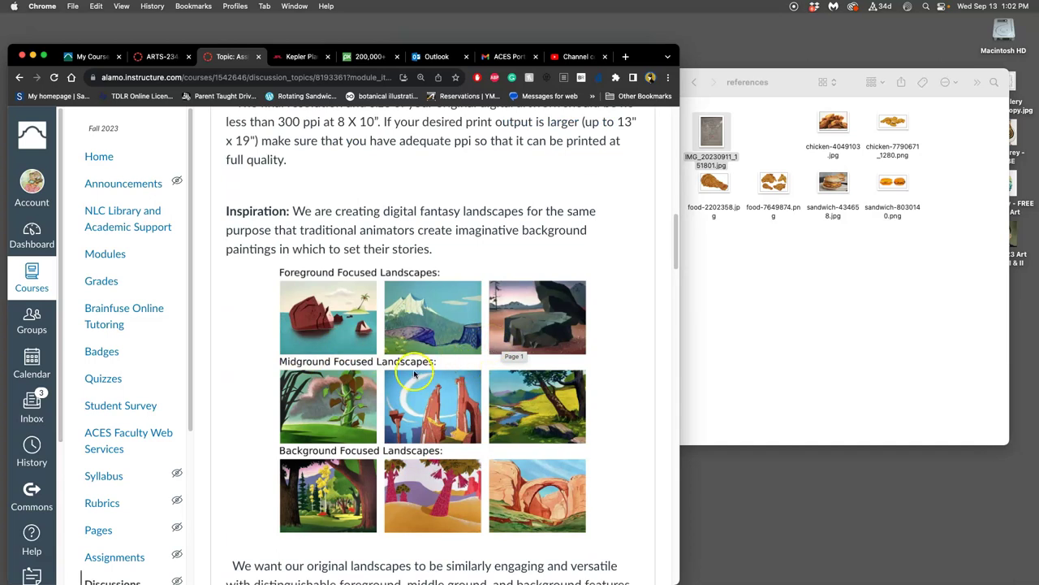
click(410, 331)
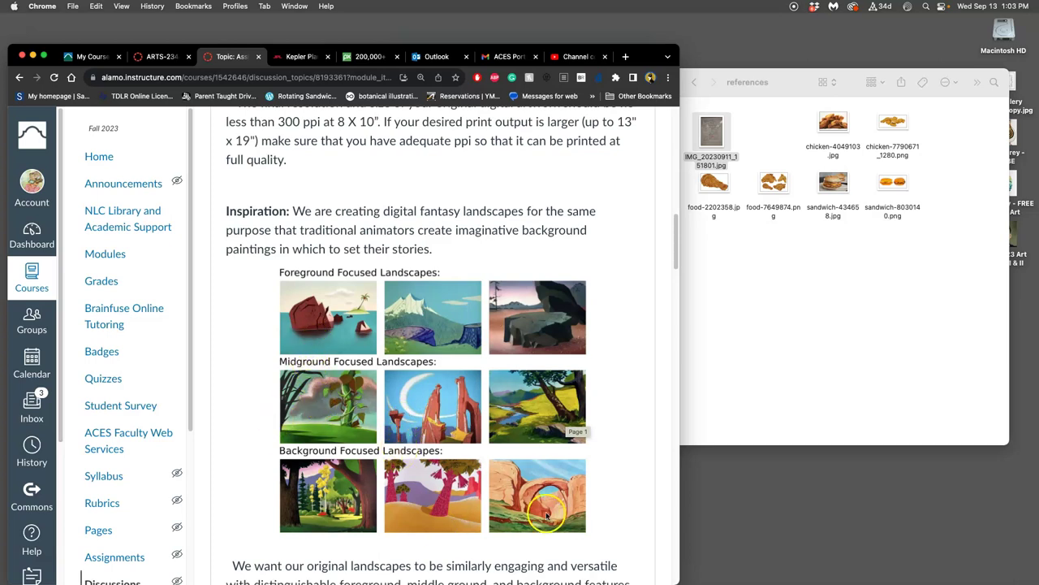
scroll(564, 509, down, 4)
scroll(563, 510, up, 2)
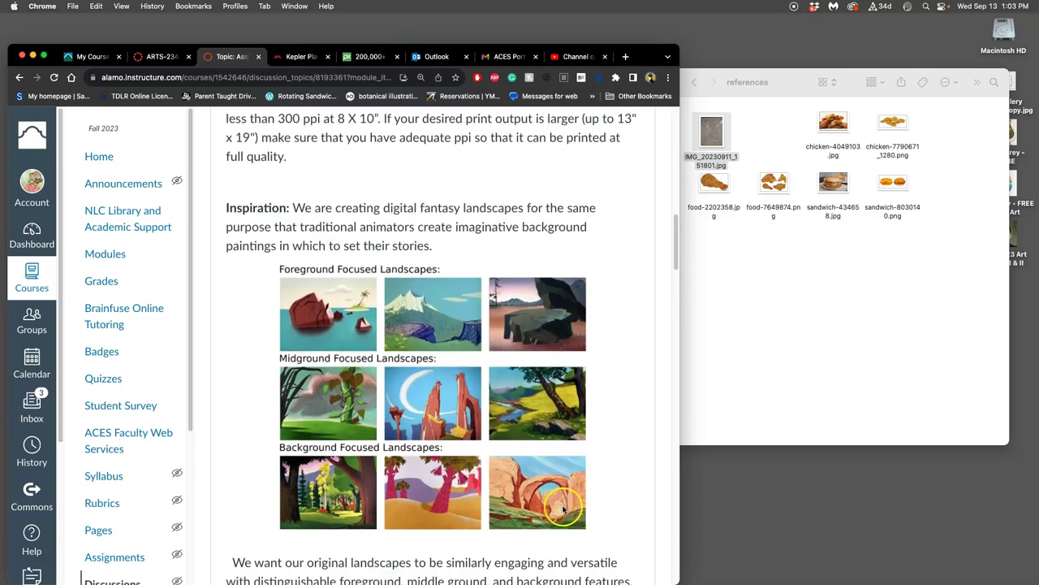
scroll(563, 510, down, 1)
Switch back to the NASA page with the Kepler Planet 1649c illustration.
scroll(564, 510, up, 5)
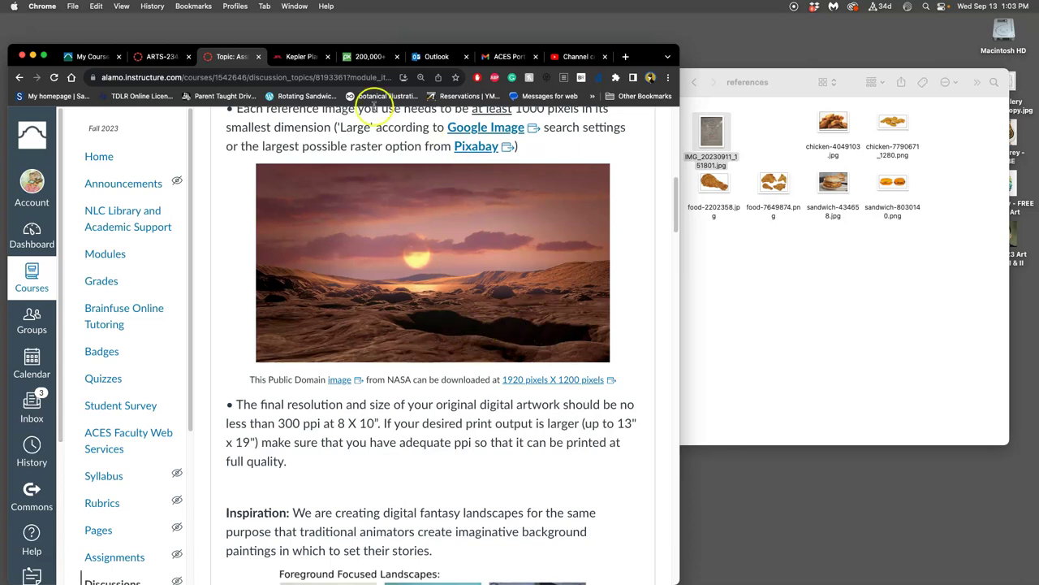
click(308, 60)
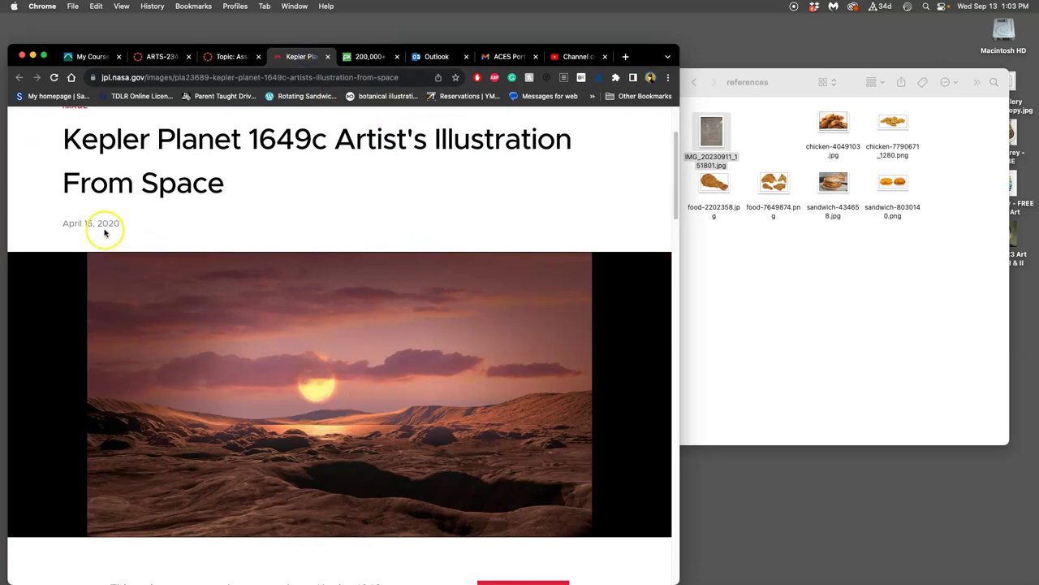
Close the NASA page and open the photo of stone steps leading to snowy mountains from the Pixabay landscape results.
click(328, 56)
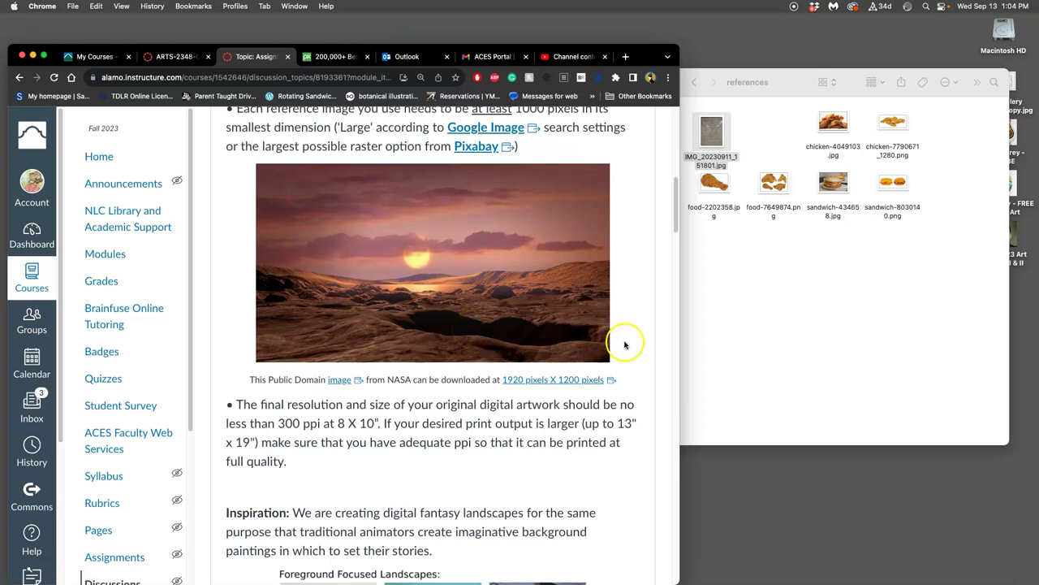
scroll(544, 321, up, 2)
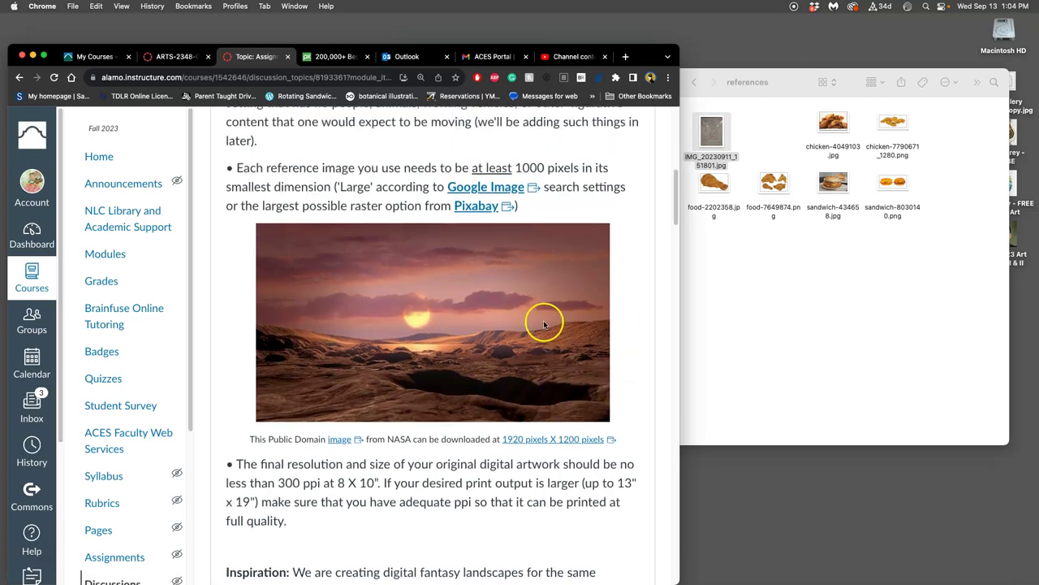
click(330, 56)
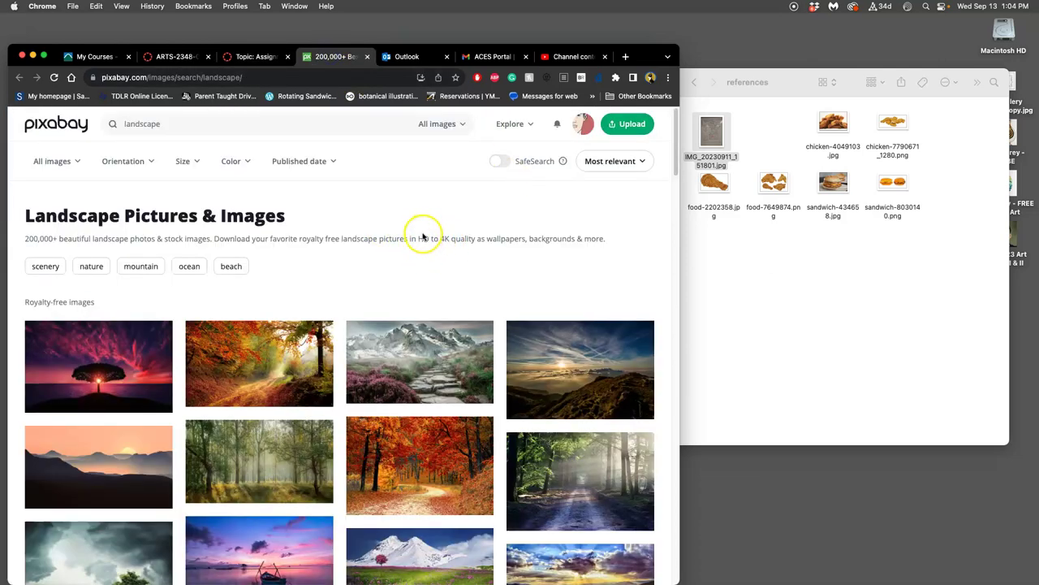
scroll(423, 237, down, 10)
scroll(423, 237, up, 10)
click(444, 361)
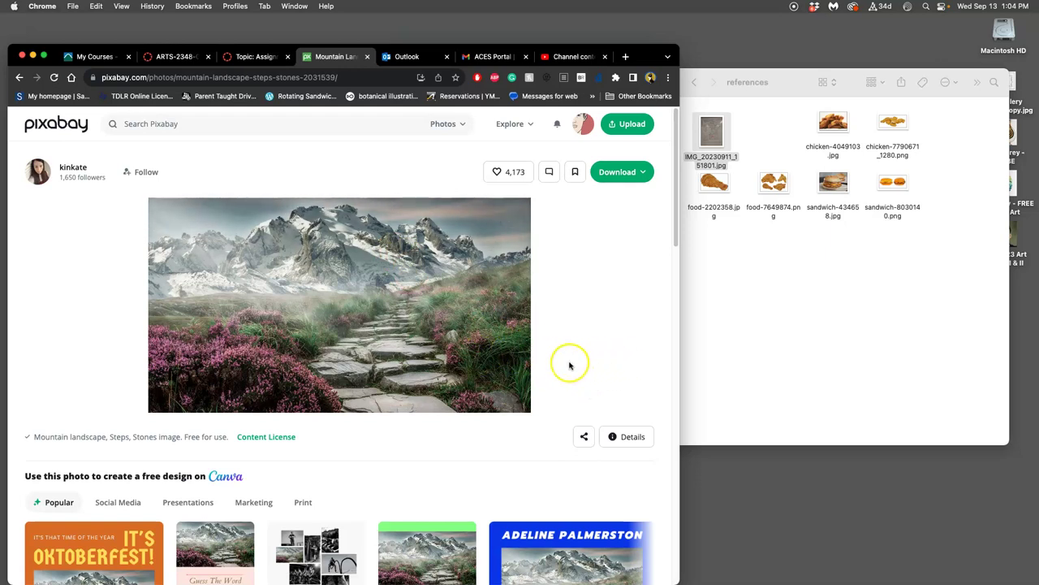
Read the Content License Summary for the mountain photo, covering the allowed and prohibited uses of Pixabay content.
click(268, 437)
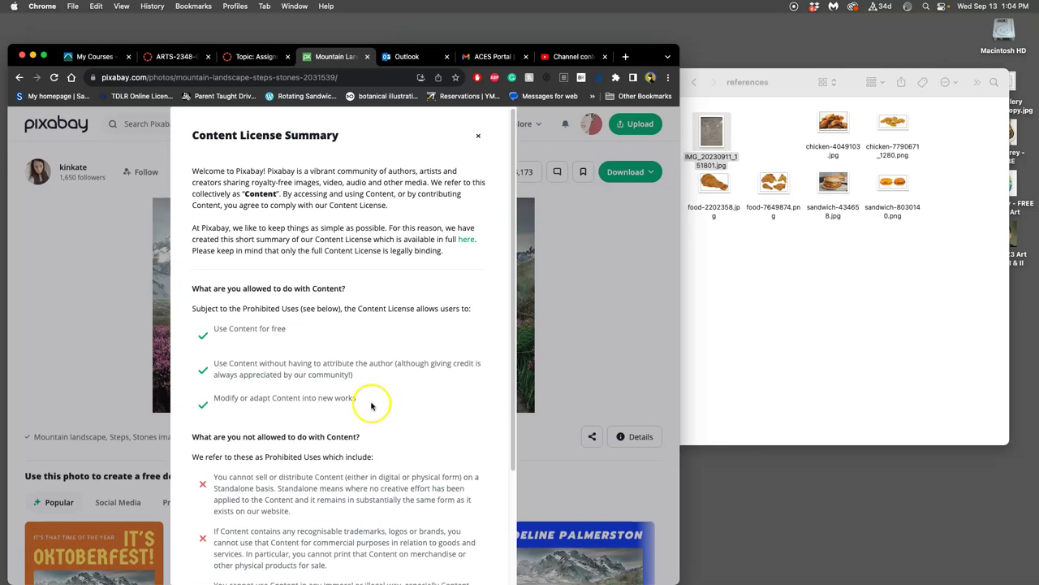
scroll(367, 402, down, 5)
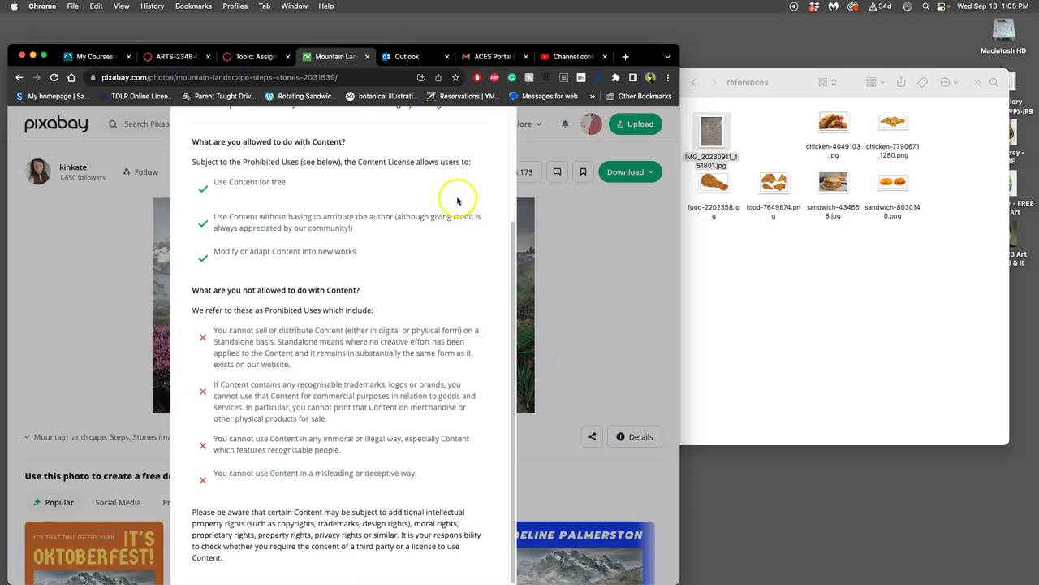
click(601, 236)
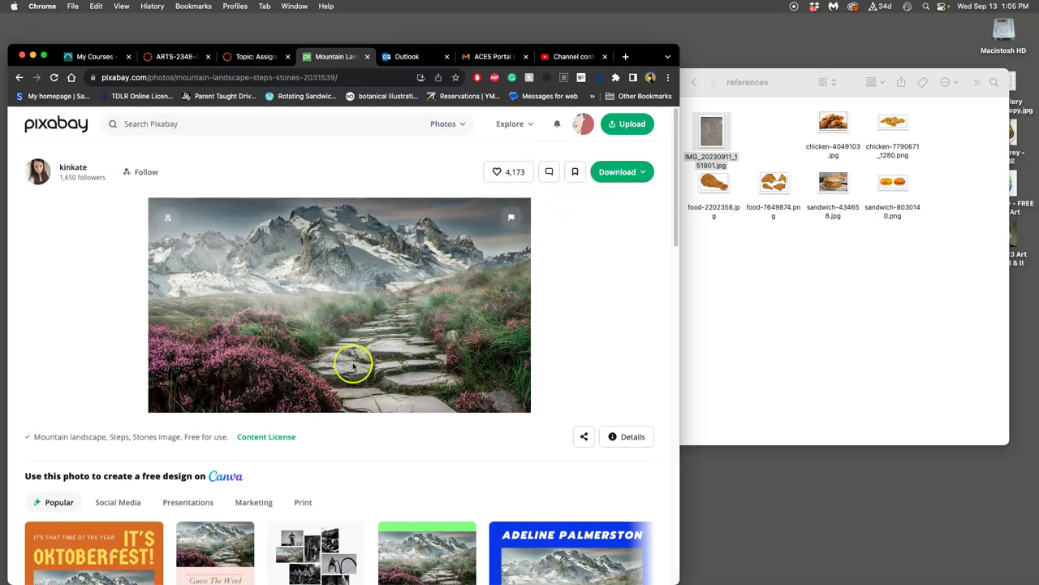
click(281, 439)
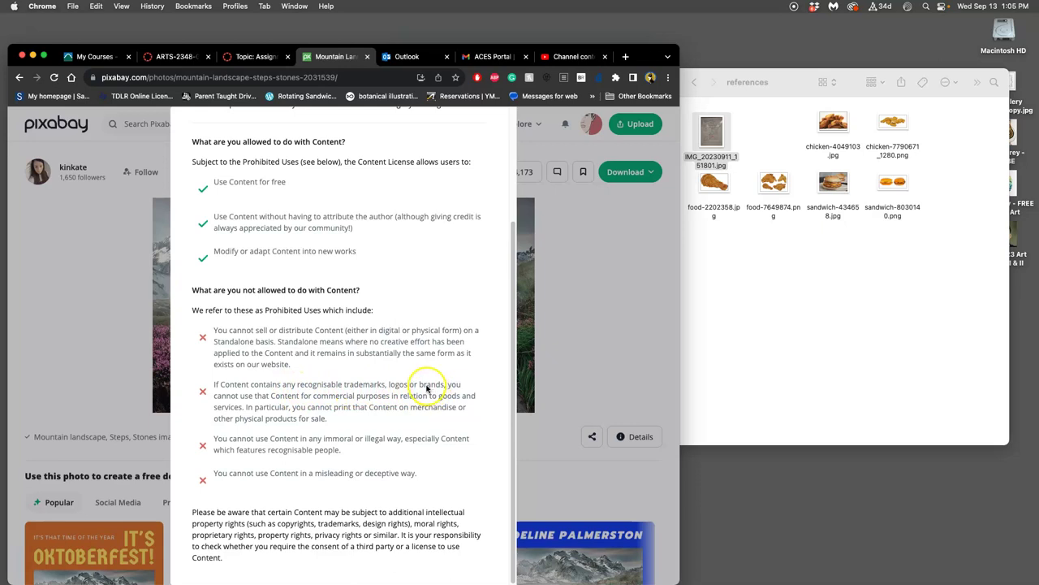
click(569, 355)
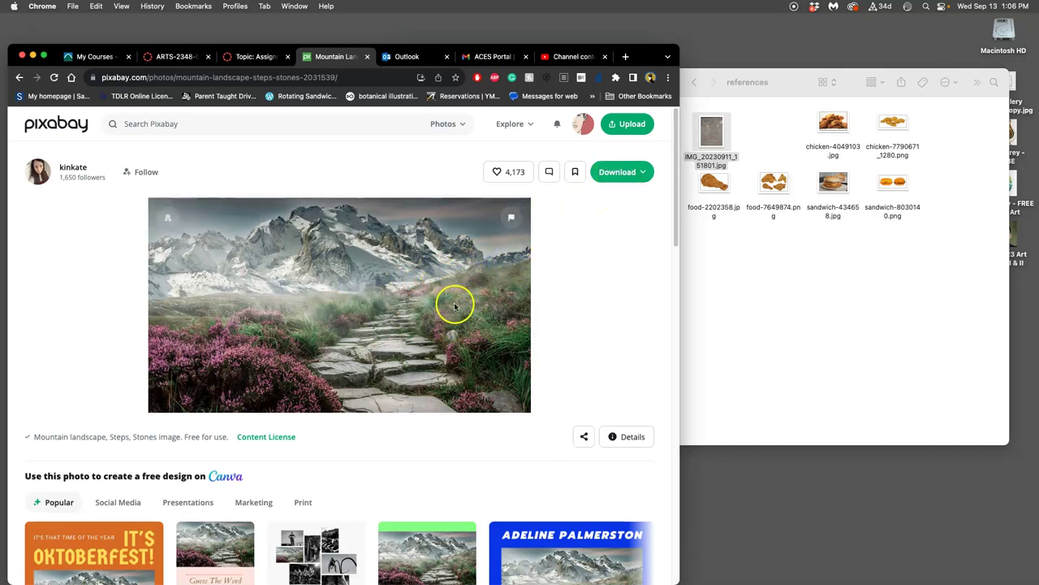
click(275, 437)
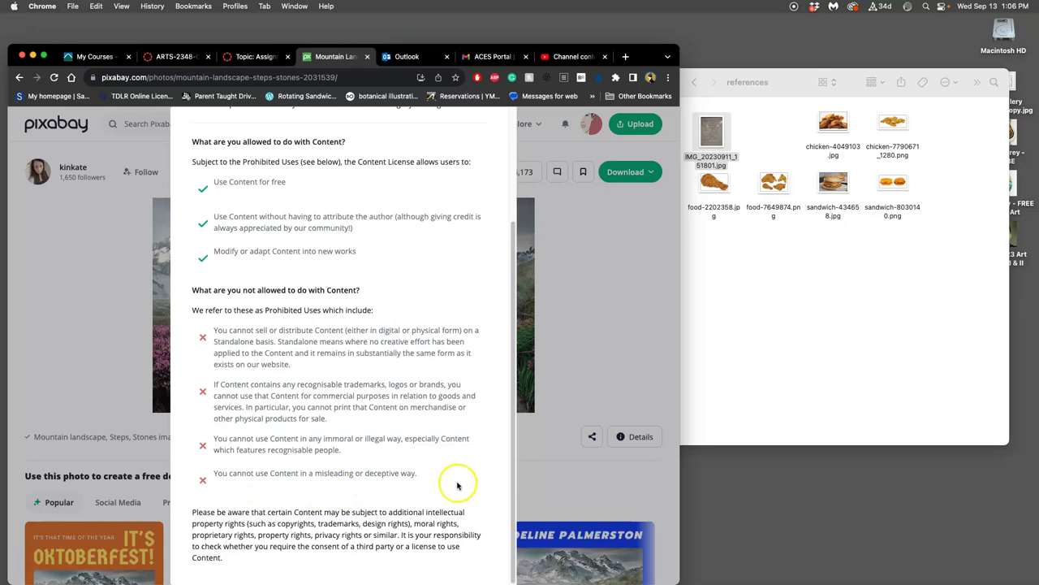
click(583, 389)
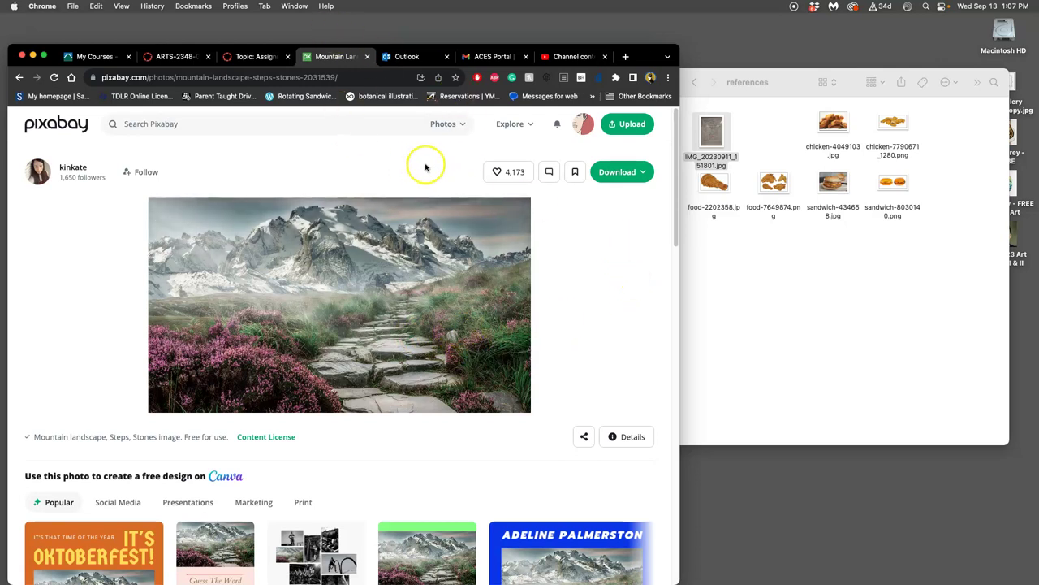
Return to the sketch posted on the assignment page and open IMG_20230911_151801.jpg from the references folder for viewing.
click(180, 129)
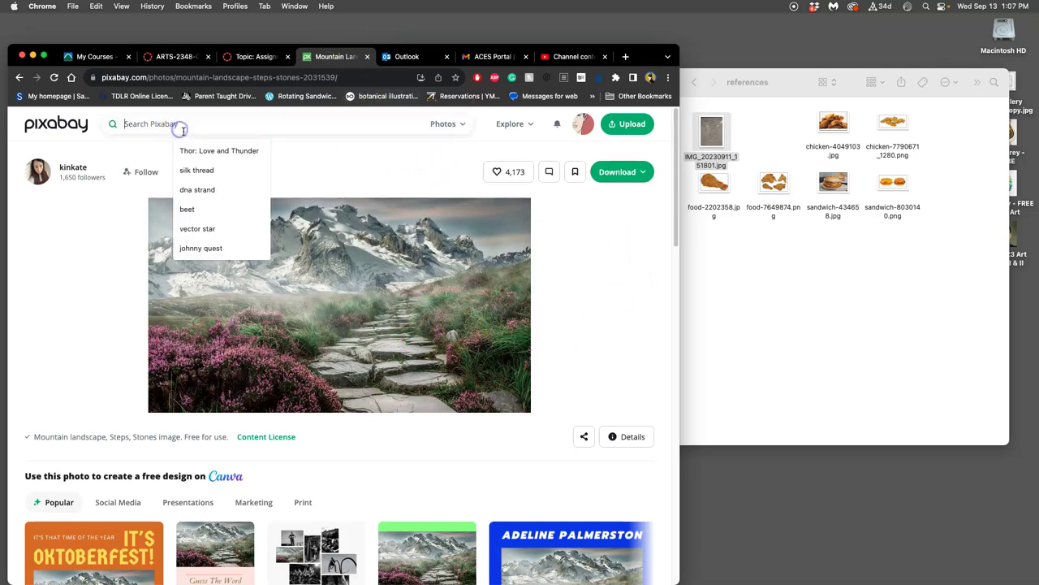
click(263, 57)
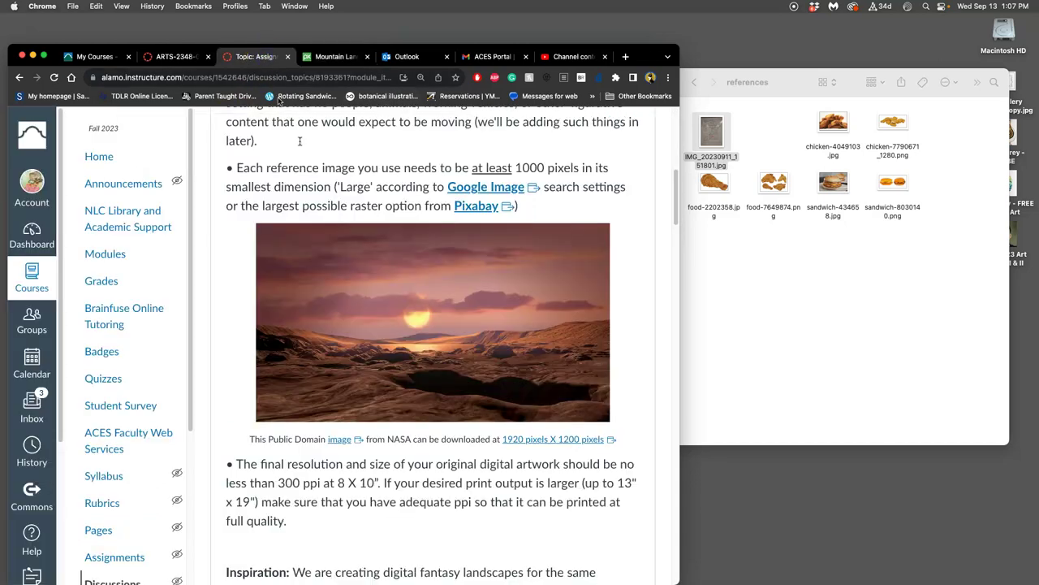
scroll(453, 437, down, 20)
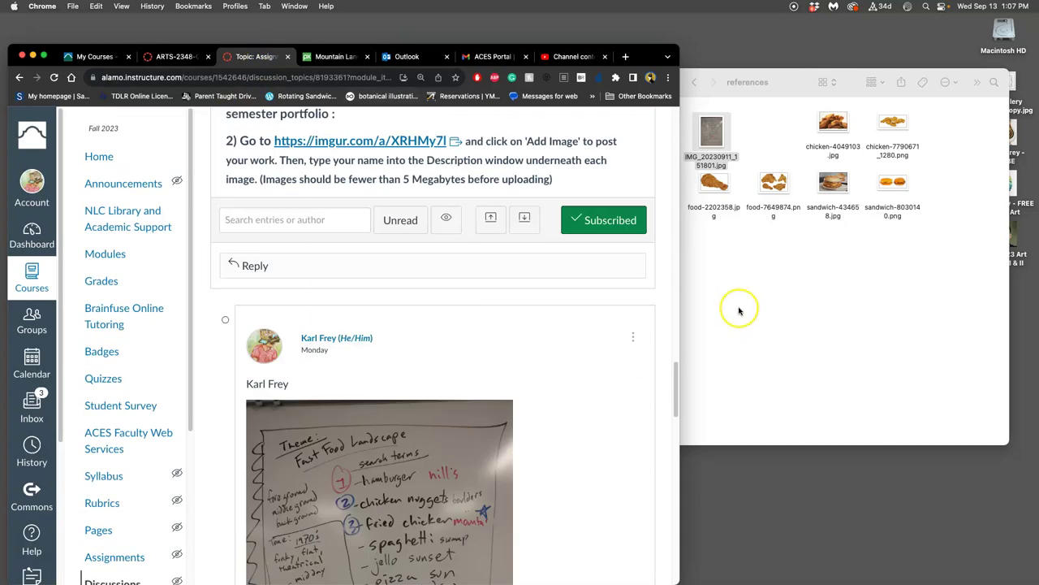
click(739, 311)
double_click(712, 134)
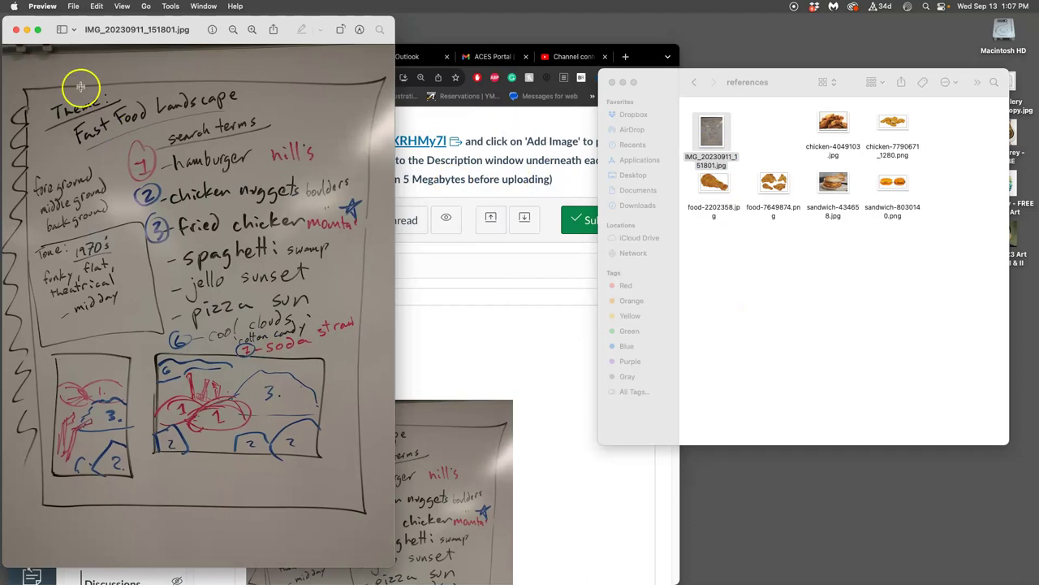
drag(179, 33, 176, 30)
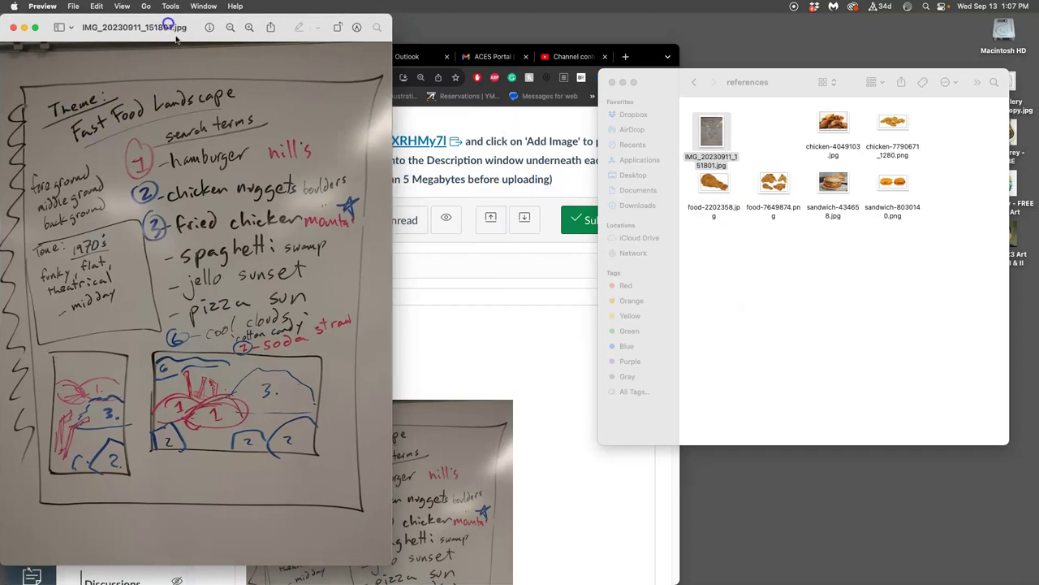
View the fast food fantasy landscape .webp image in the Assign - 1 folder at a larger size and close it.
click(727, 244)
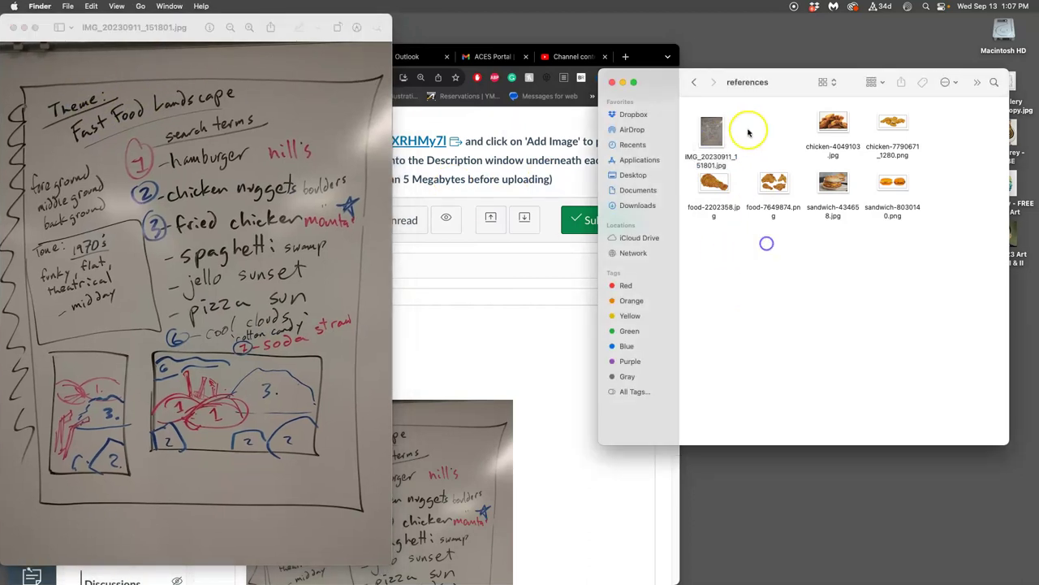
click(692, 84)
double_click(816, 126)
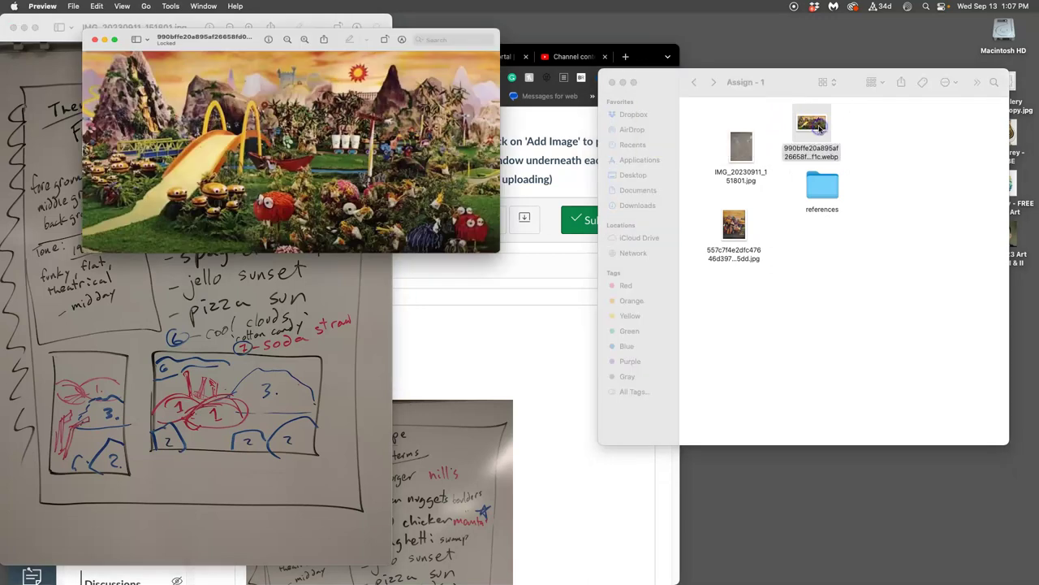
click(483, 237)
drag(461, 261, 778, 437)
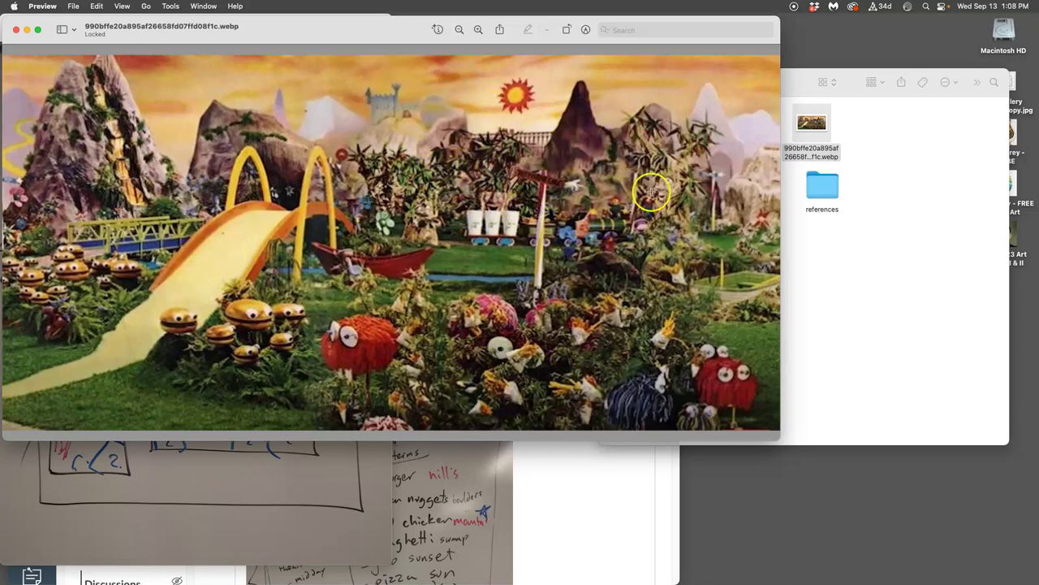
click(18, 31)
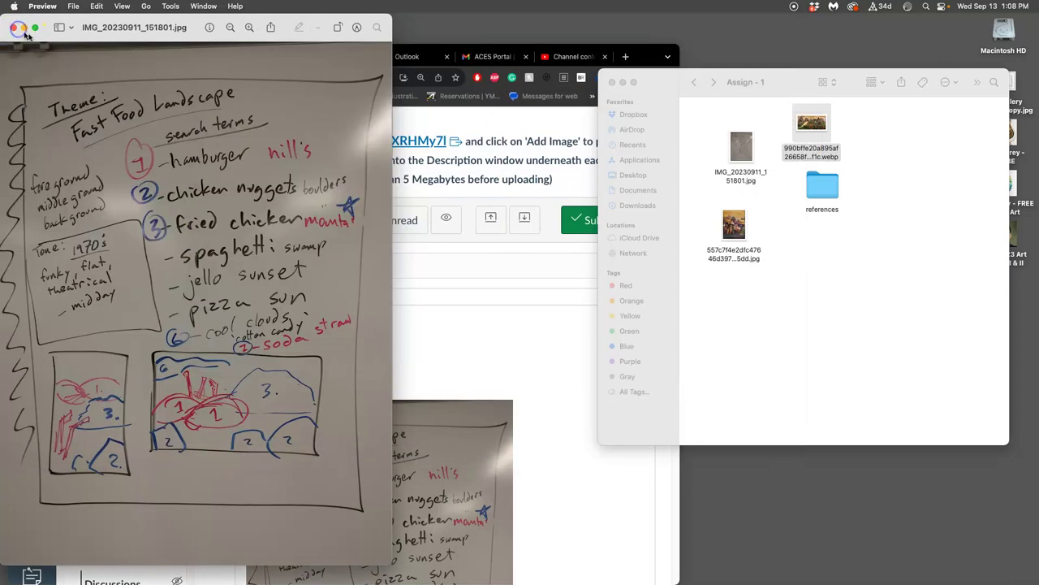
Preview the chicken-7790671_1280.png and sandwich-434658.jpg images in the references folder, closing each after viewing.
click(780, 260)
double_click(813, 189)
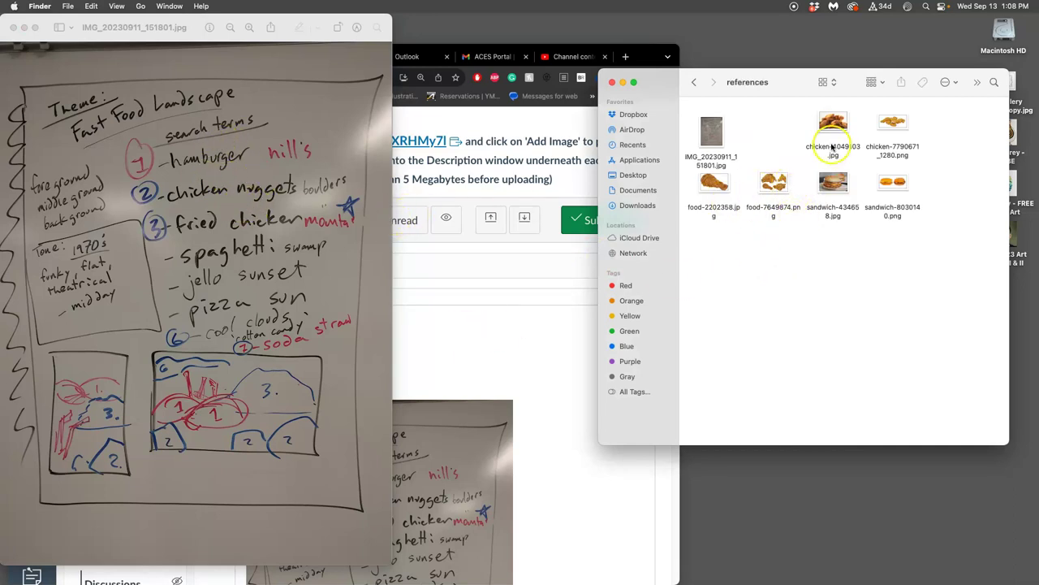
click(890, 121)
double_click(891, 121)
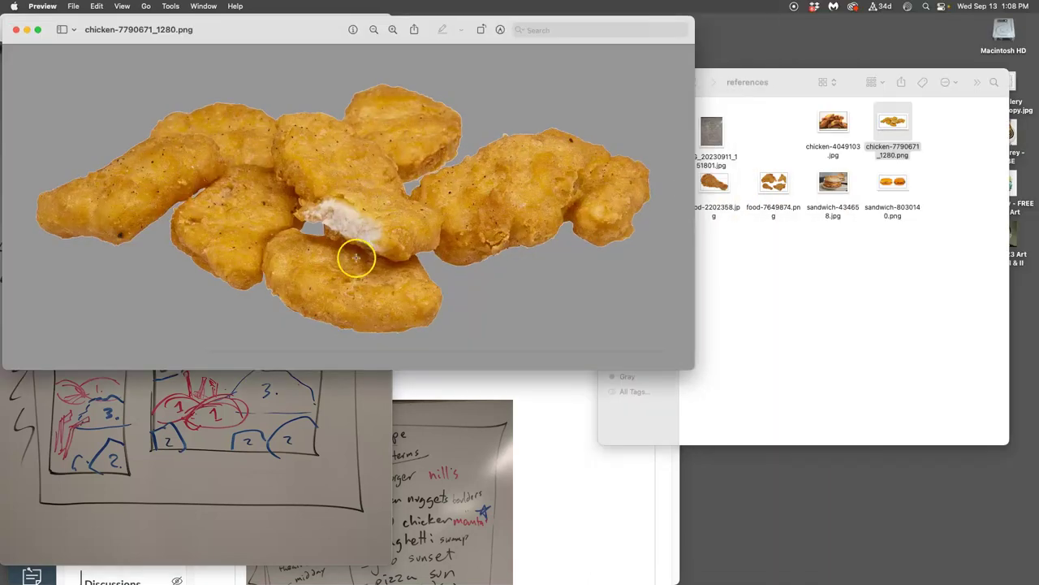
click(18, 30)
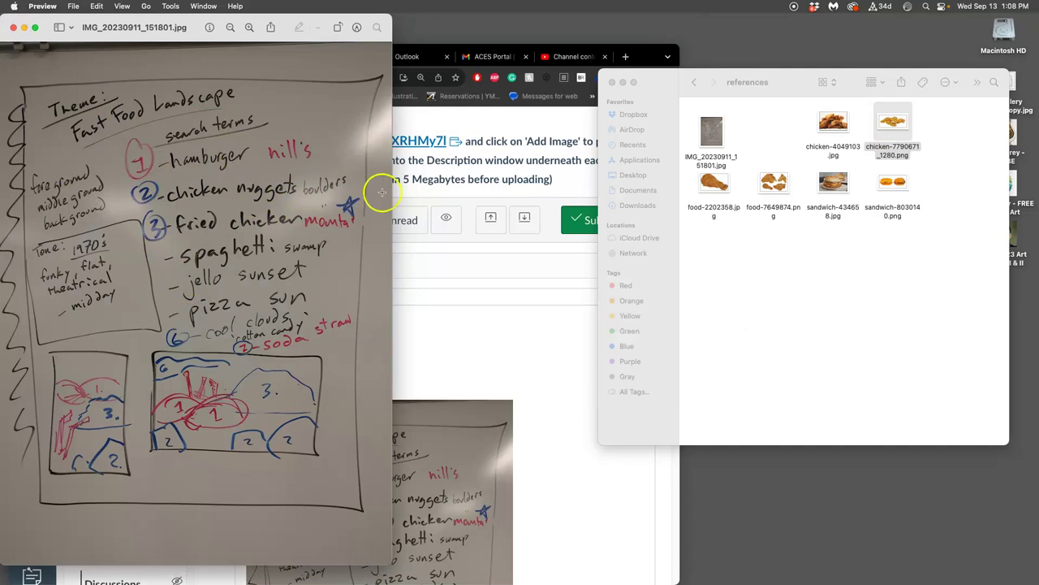
double_click(833, 182)
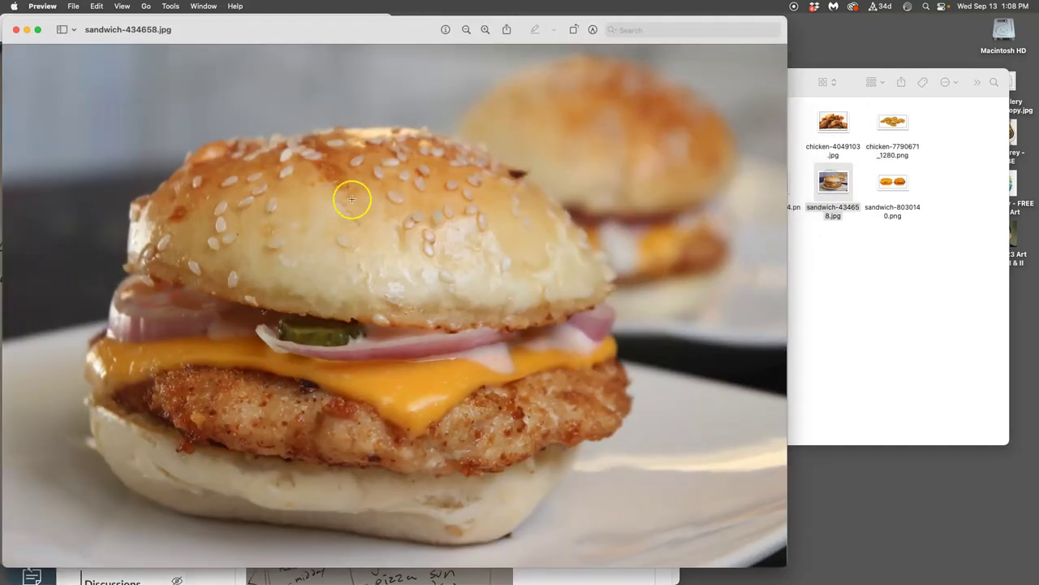
click(16, 30)
Go back to Pixabay, search its photos for "hamburger" and browse the results.
click(554, 305)
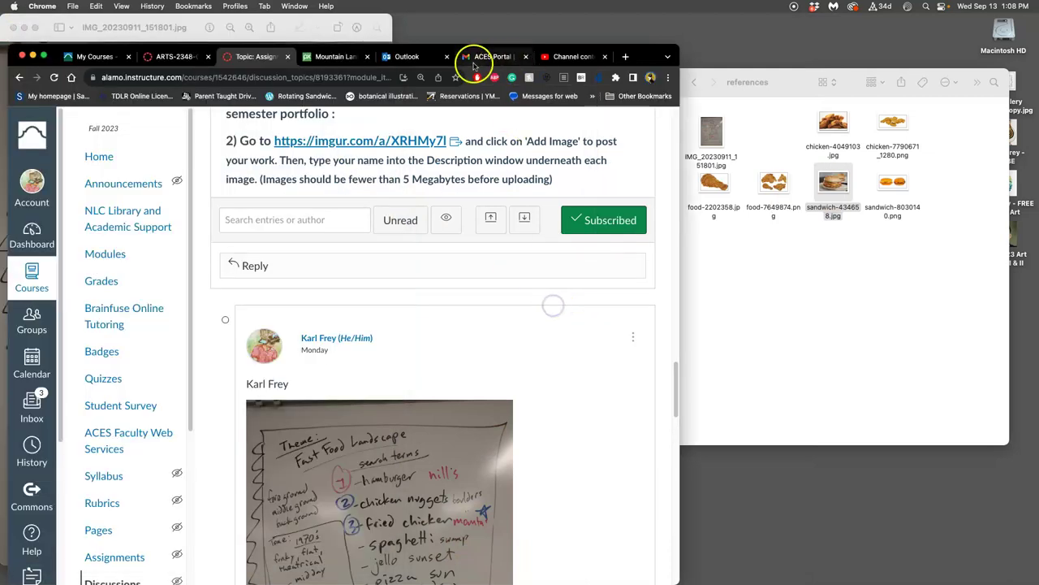
click(347, 59)
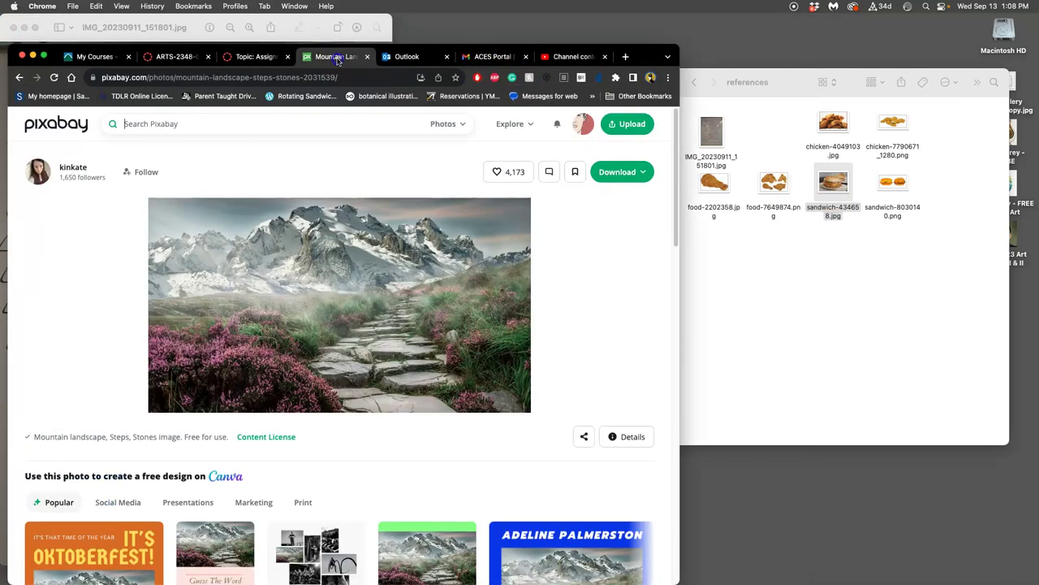
click(153, 124)
text(hamburger)
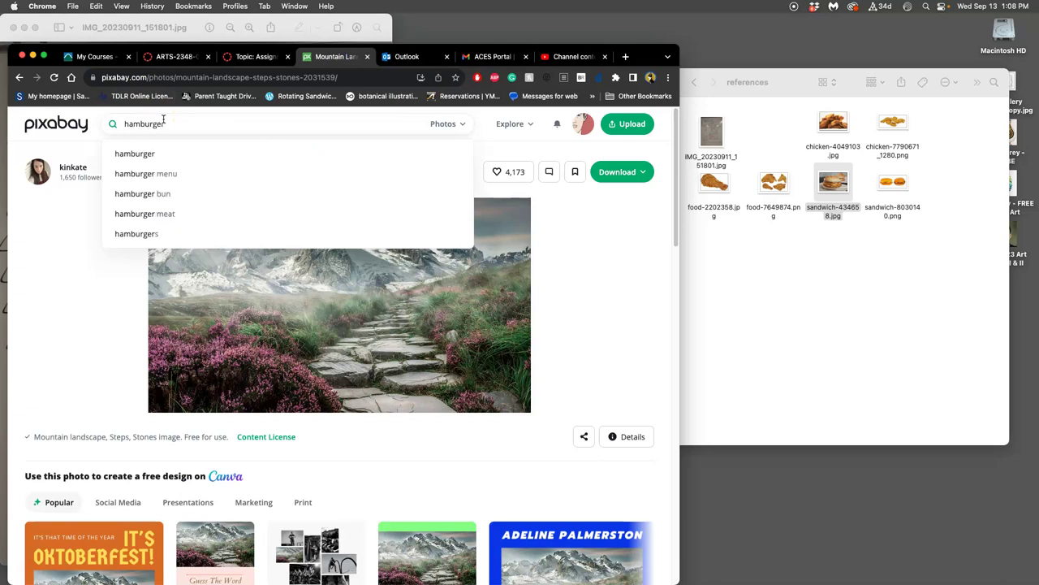
key(Return)
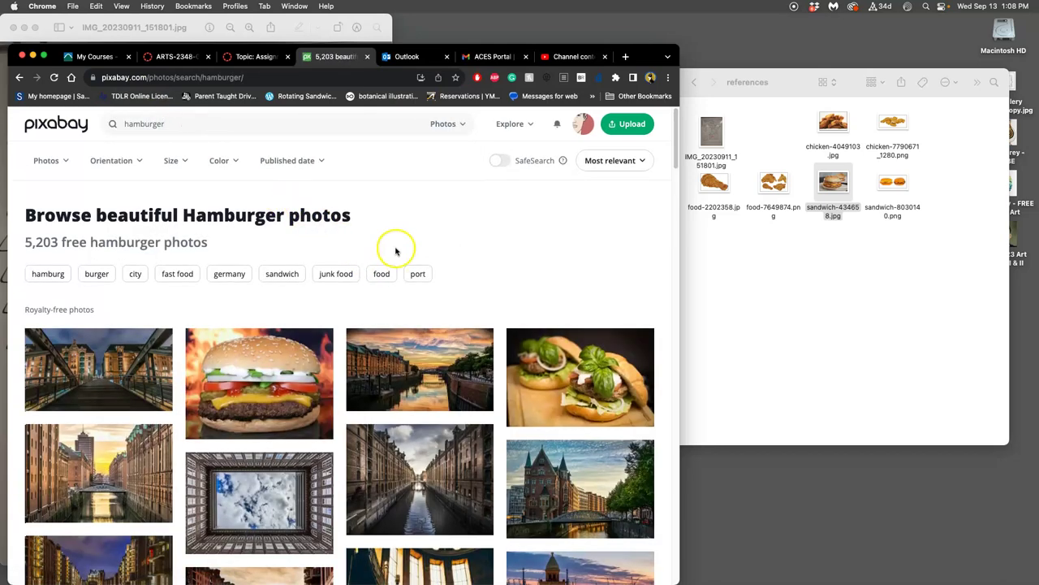
scroll(395, 248, down, 3)
scroll(392, 250, up, 2)
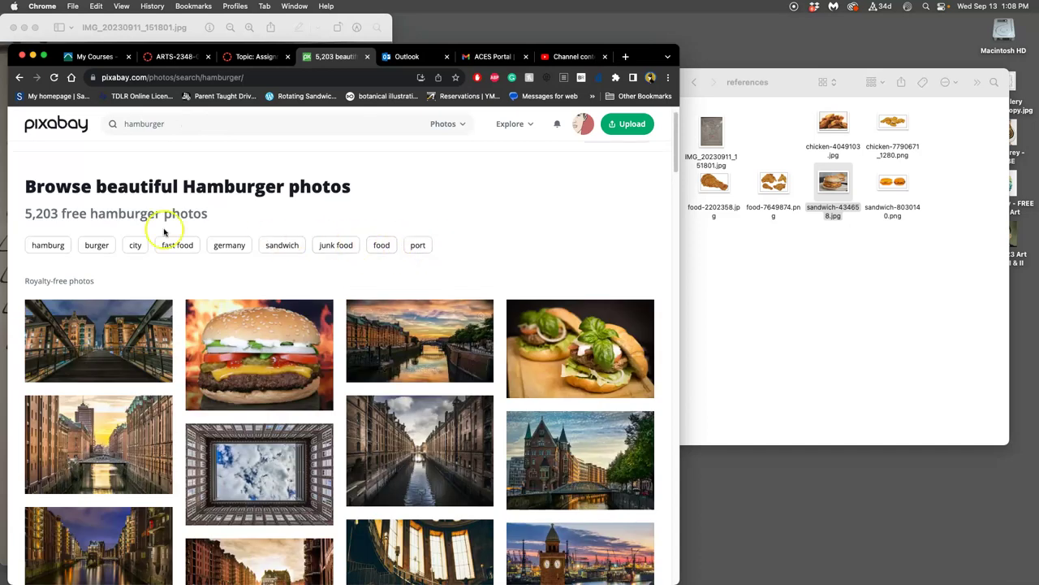
Extend the Pixabay photo search to "hamburger hills".
click(180, 125)
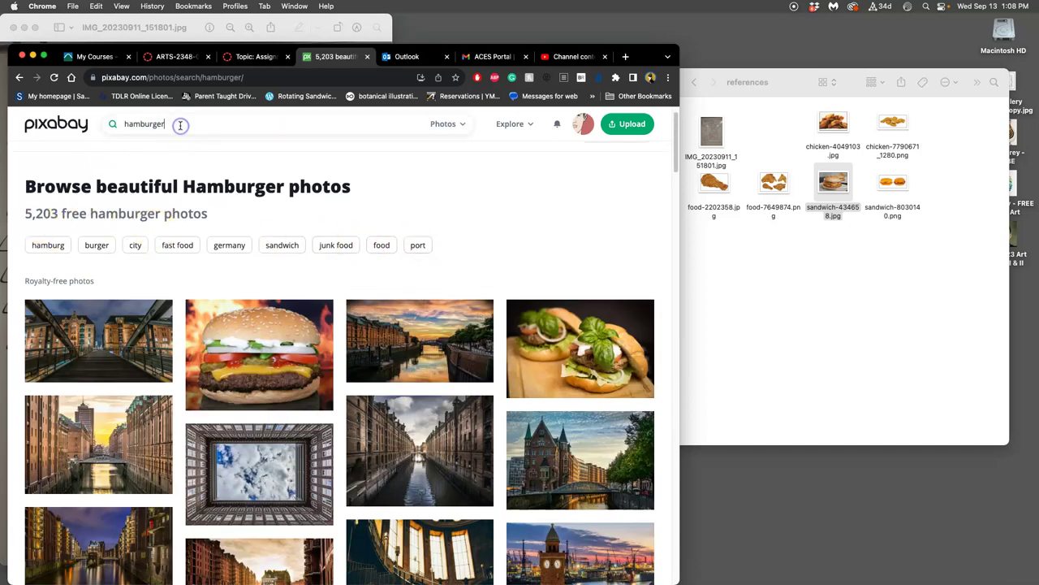
text(hills)
key(Return)
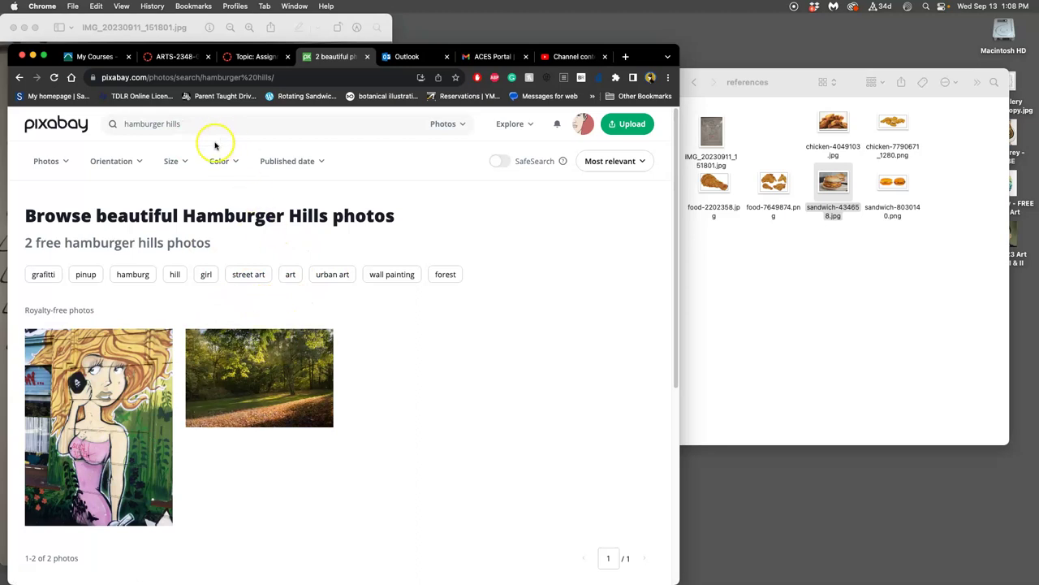
Change the Pixabay photo search to "hamburger buns" and browse the resulting burger and bun photos.
double_click(166, 124)
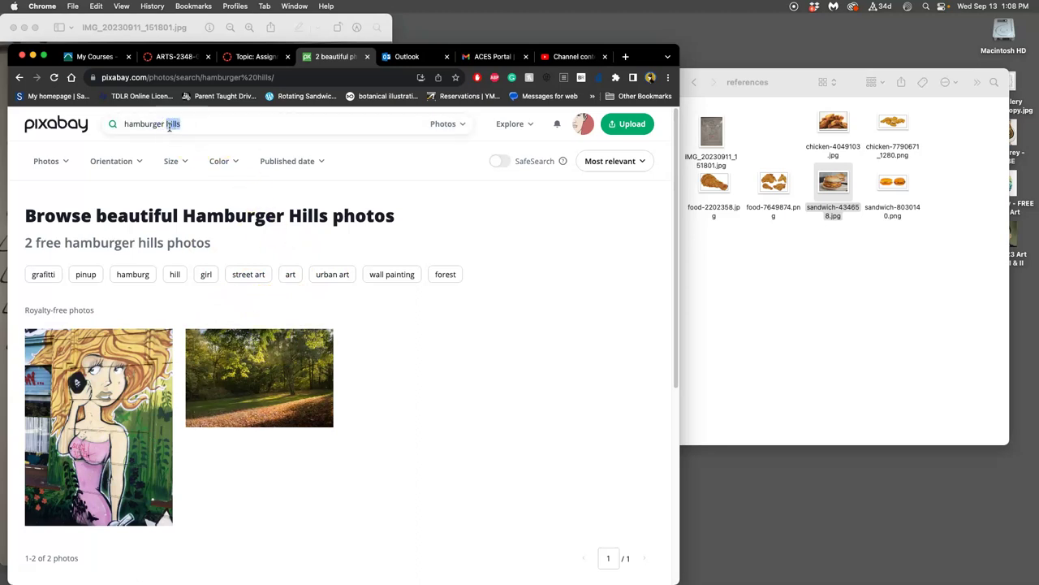
text(buns)
key(Return)
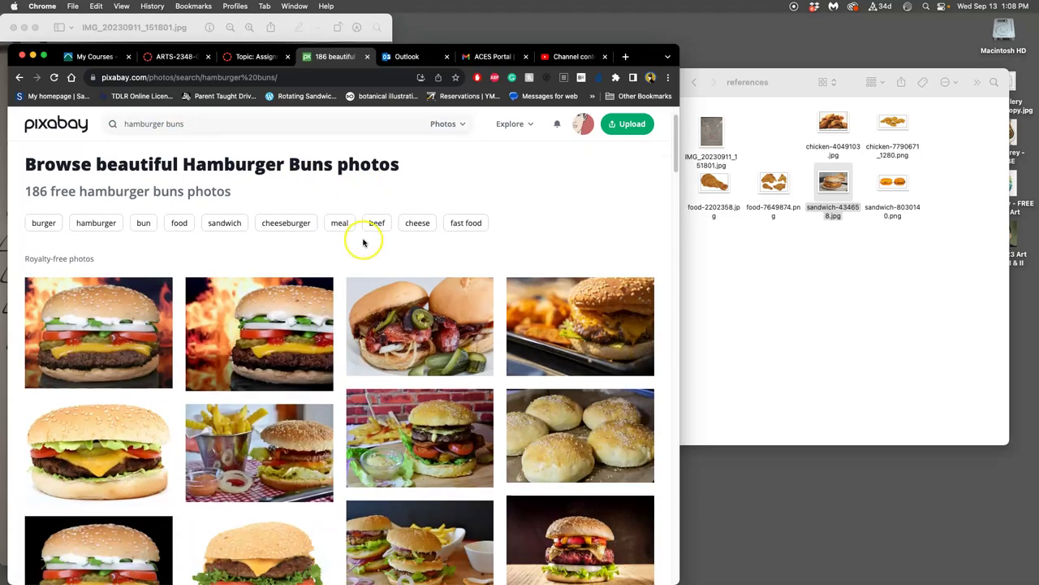
scroll(365, 241, down, 3)
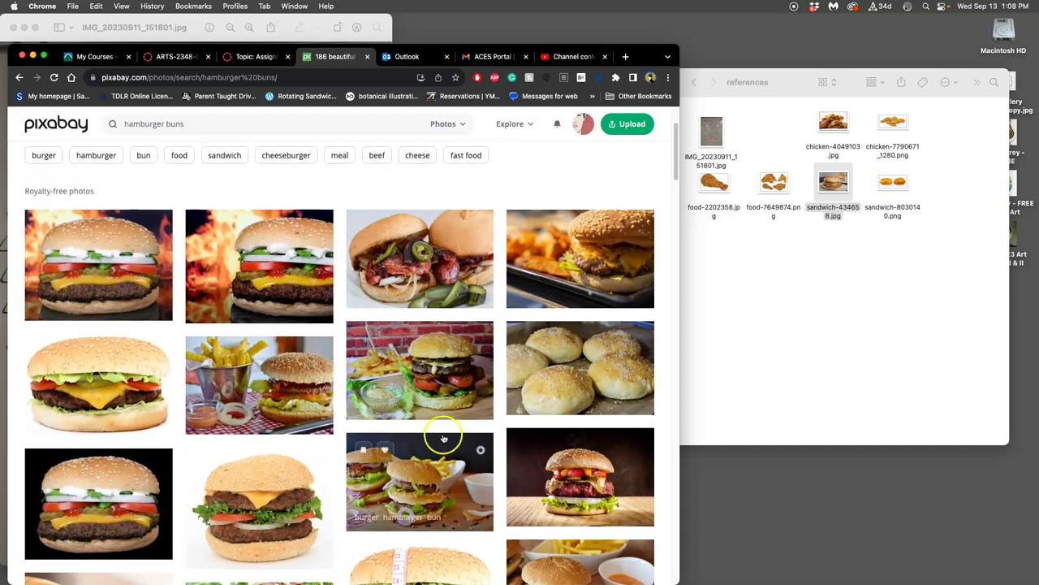
scroll(162, 161, up, 3)
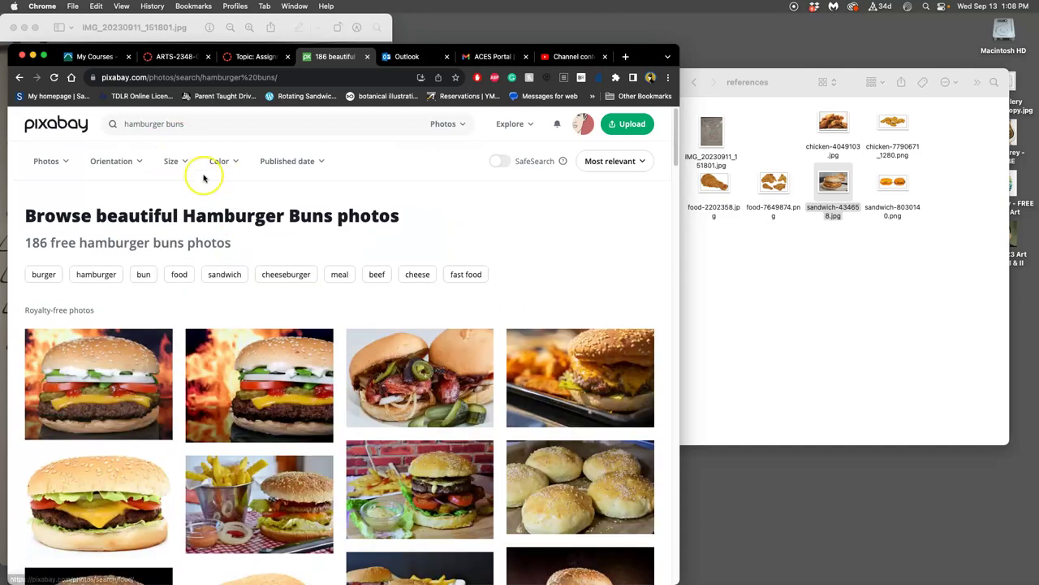
Browse the "hamburger buns" results and open the stacked burger photo with the red-checkered tablecloth in a new tab.
click(65, 161)
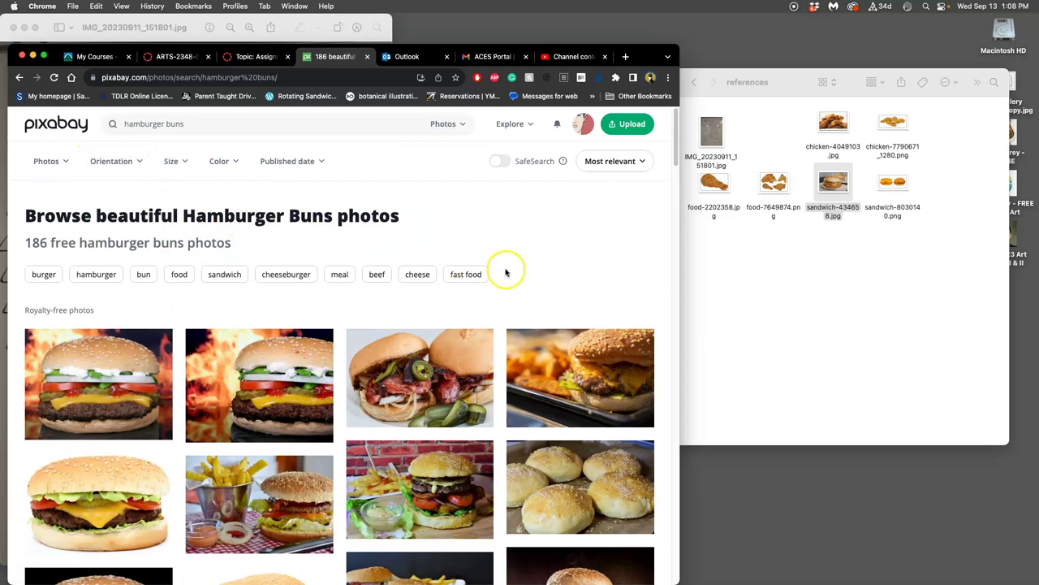
scroll(505, 274, down, 1)
scroll(422, 228, down, 15)
scroll(448, 250, down, 6)
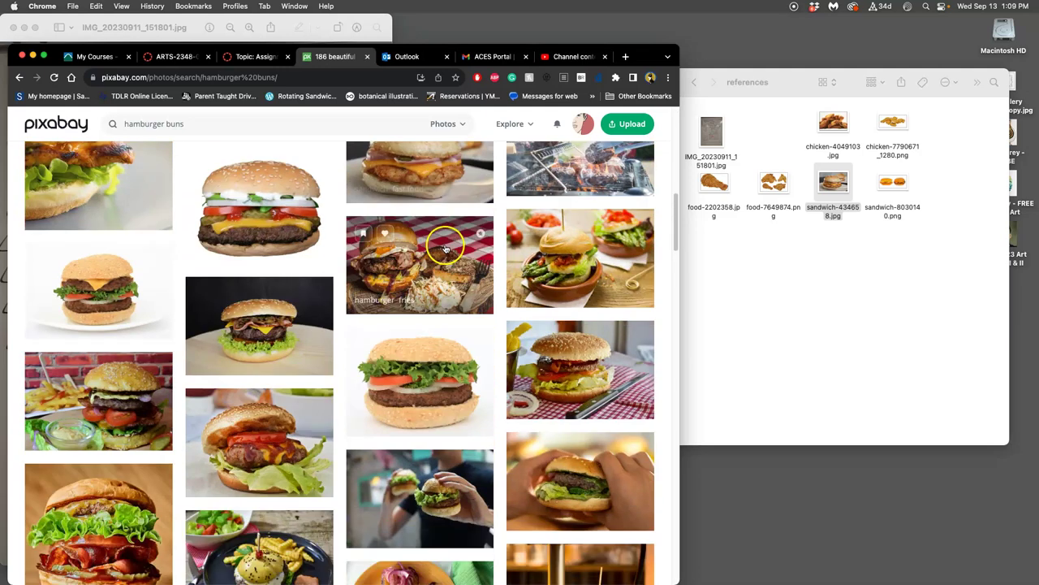
scroll(446, 250, down, 3)
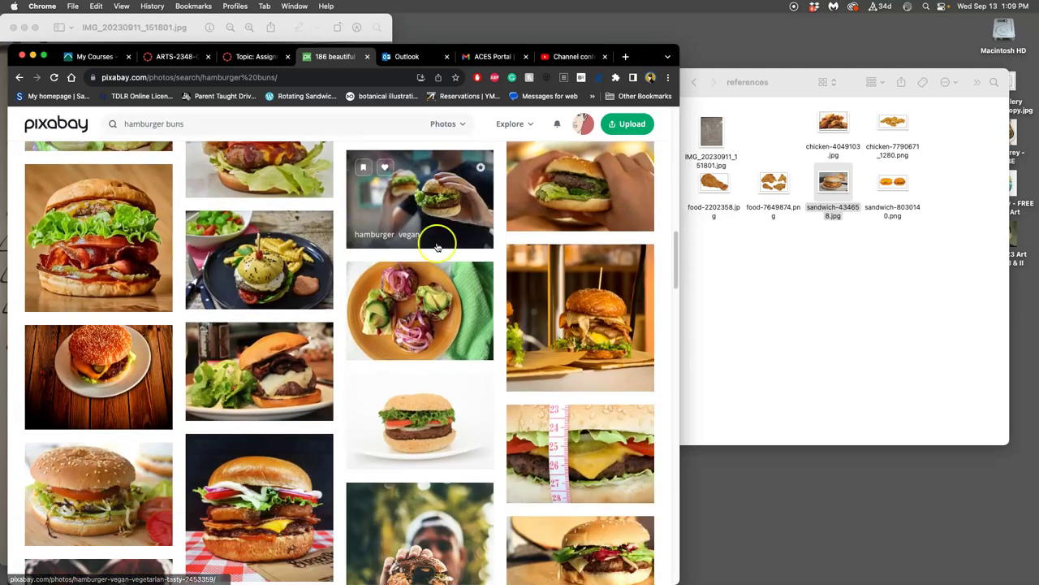
scroll(430, 245, down, 3)
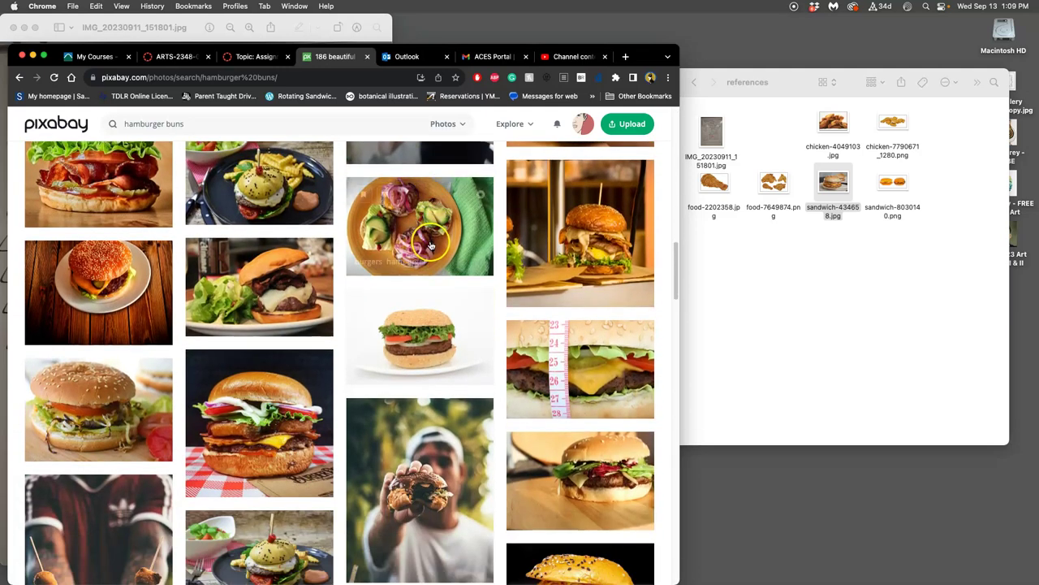
scroll(431, 245, down, 3)
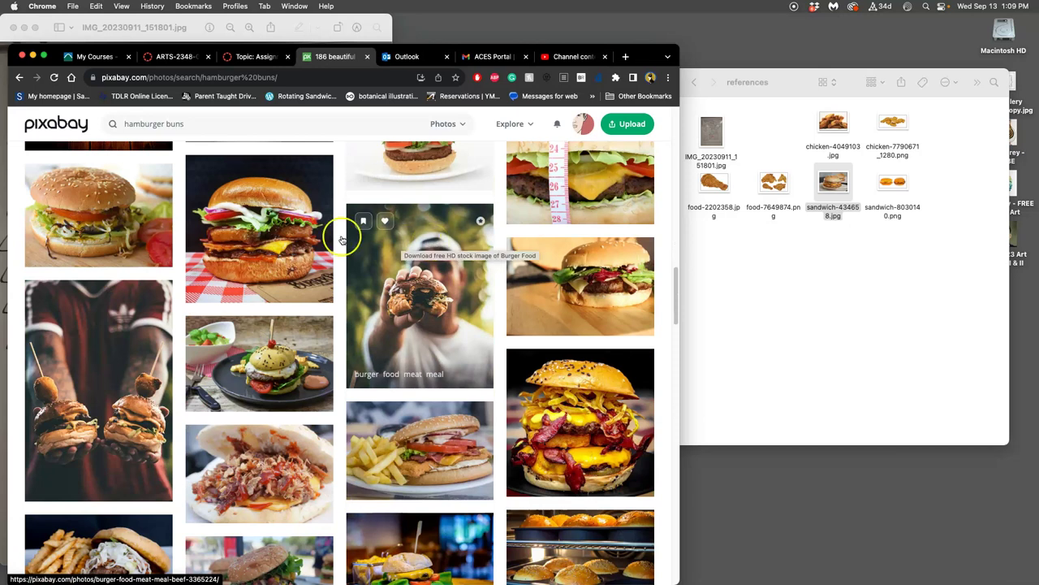
right_click(288, 218)
click(292, 221)
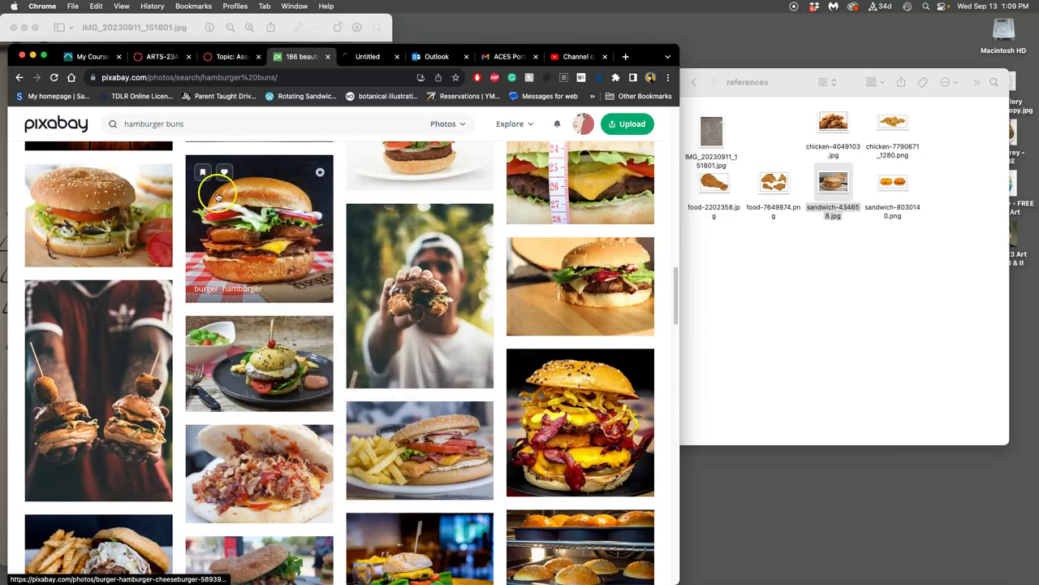
click(367, 56)
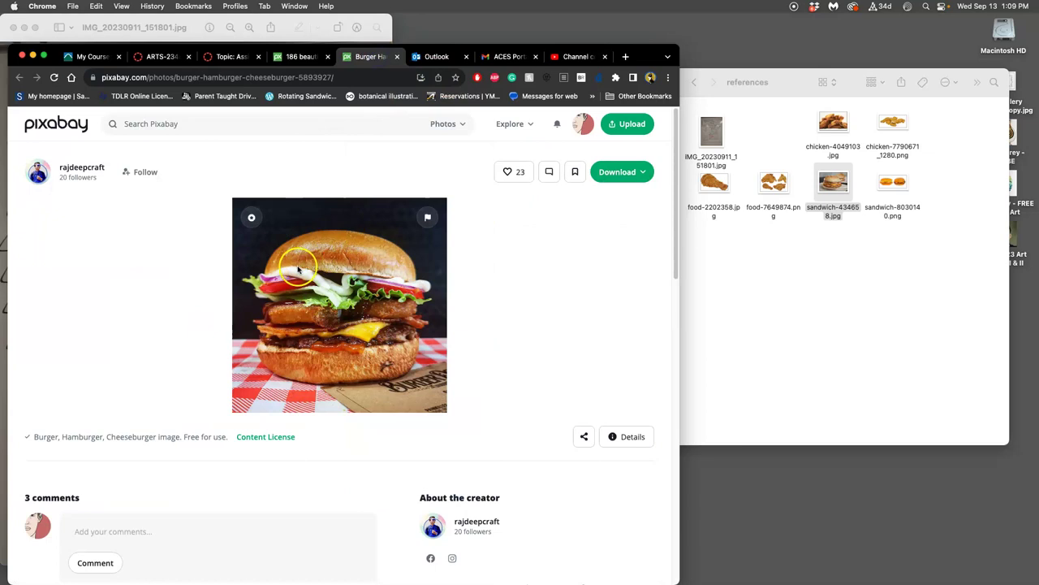
Download the stacked burger photo from Pixabay at the largest available resolution.
click(621, 171)
click(490, 278)
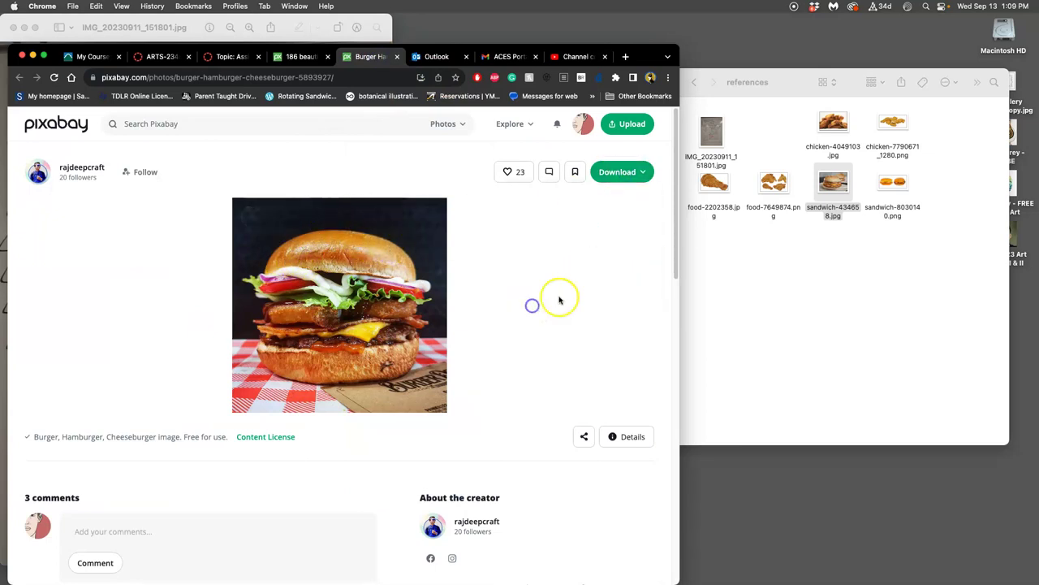
click(536, 309)
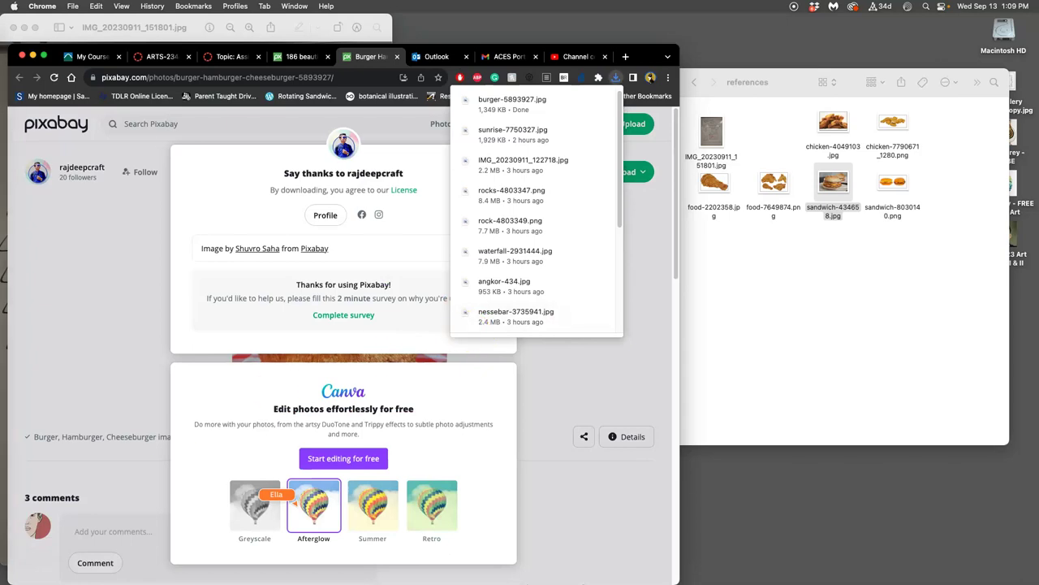
Move burger-5893927.jpg from Downloads into the references folder and close the photo's Pixabay page.
click(16, 491)
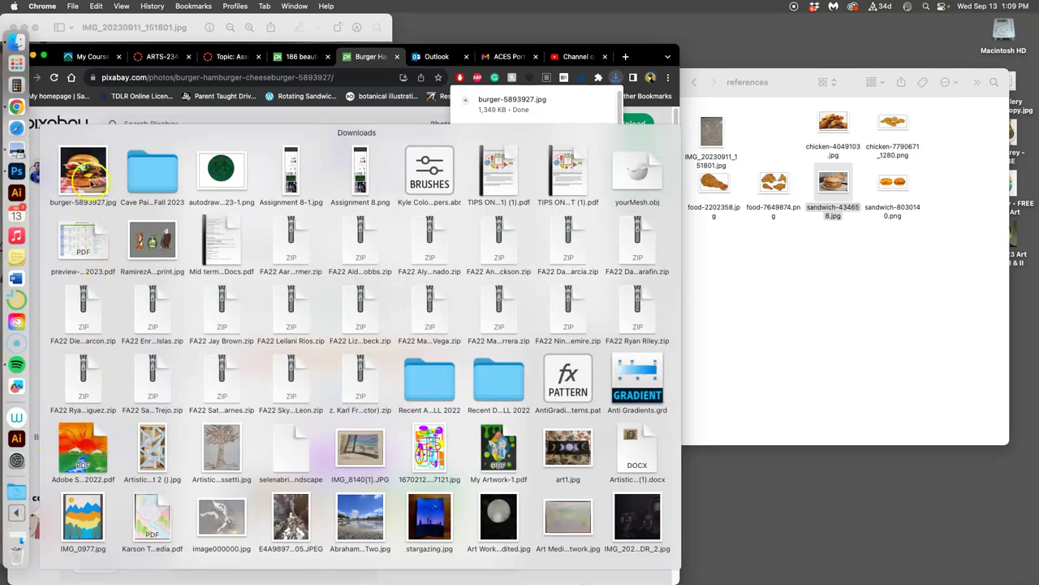
drag(91, 184, 903, 256)
click(798, 295)
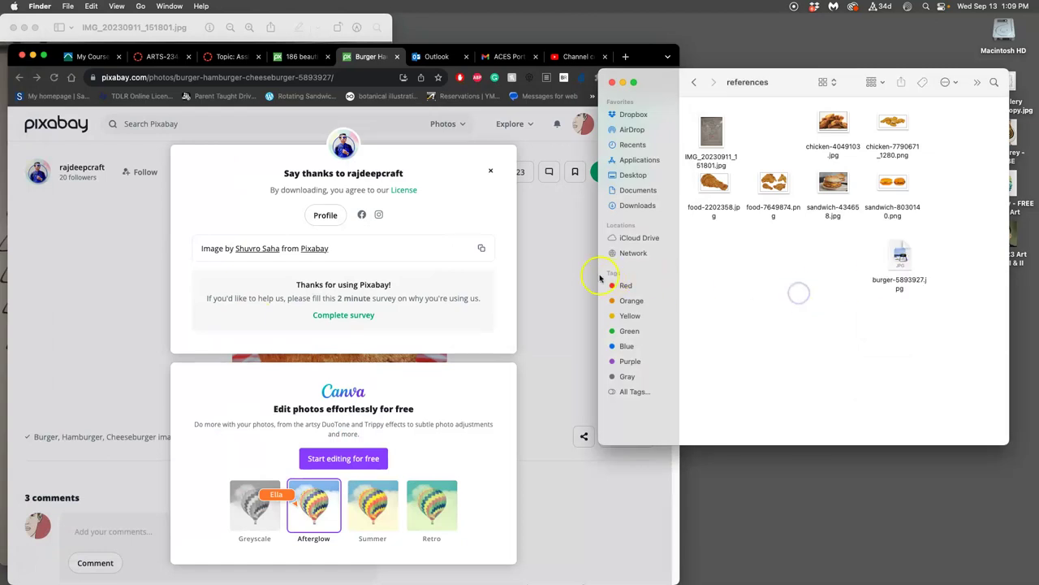
click(573, 274)
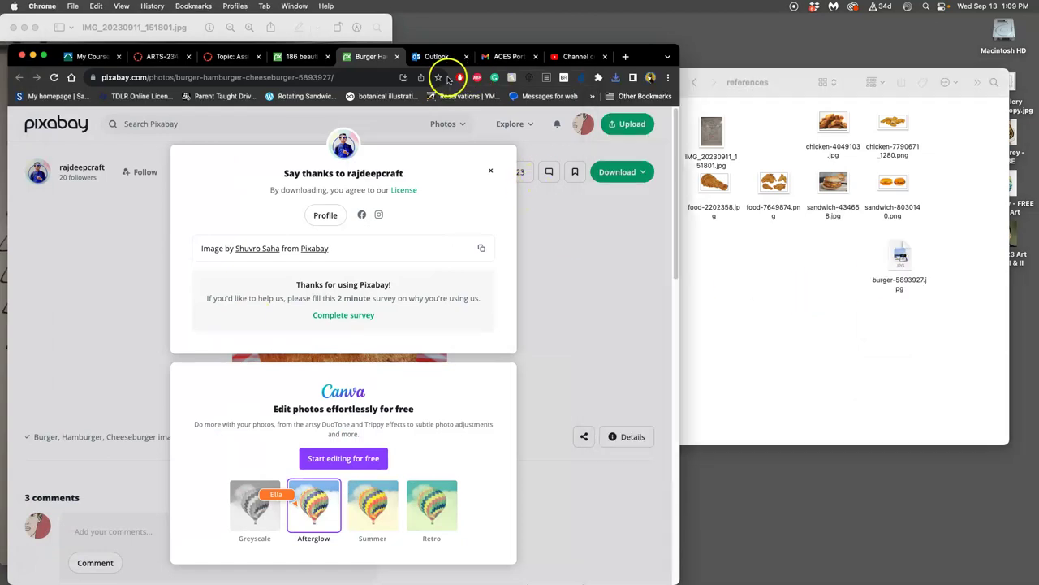
click(395, 58)
Look further through the "hamburger buns" photos and open the pale-bunned burger with pickles and tomato on a dark background in a new tab.
scroll(332, 238, down, 3)
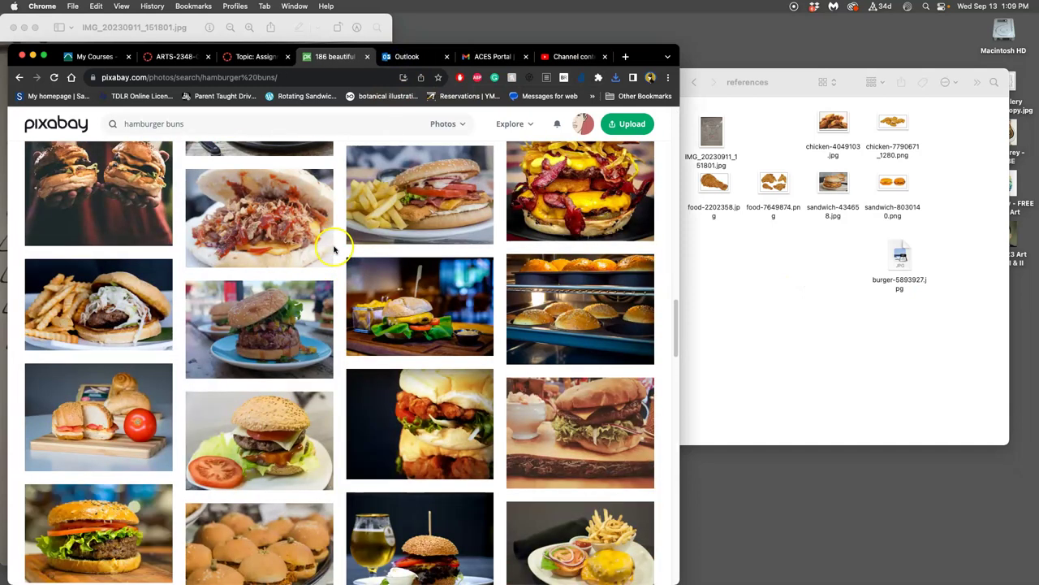
scroll(344, 242, down, 2)
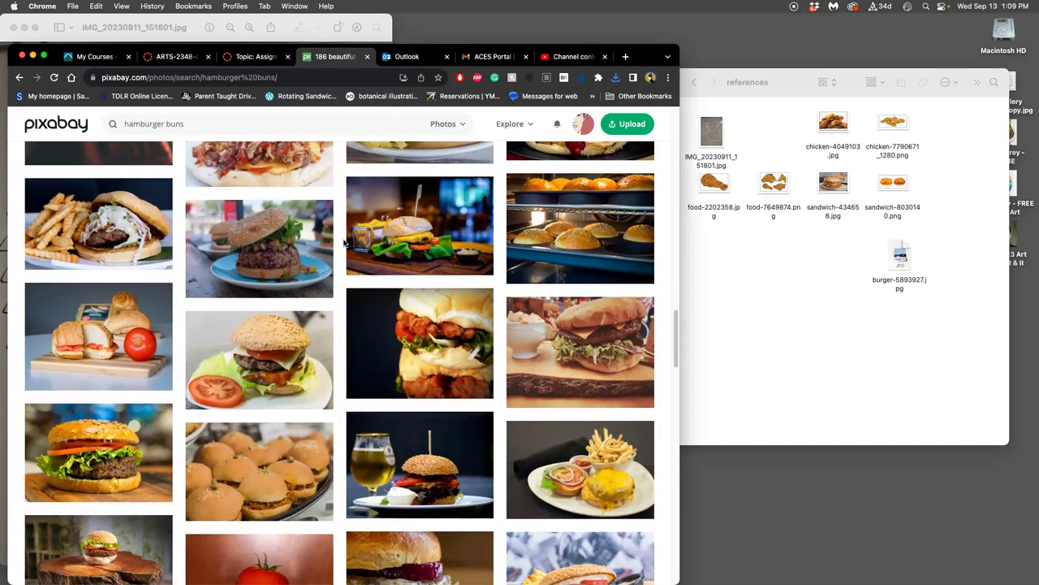
scroll(345, 241, down, 4)
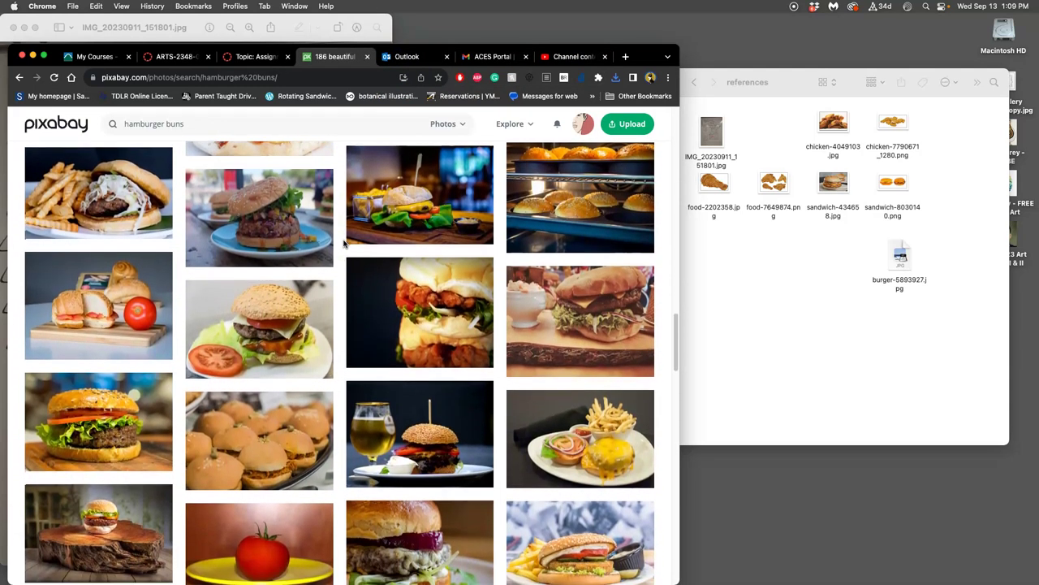
scroll(344, 243, down, 2)
scroll(344, 241, down, 4)
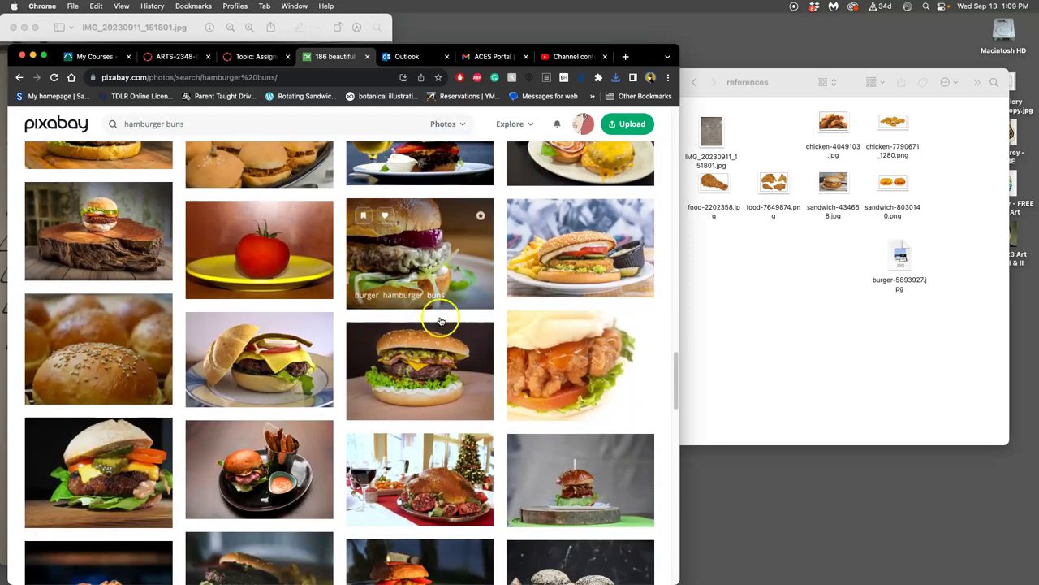
right_click(443, 359)
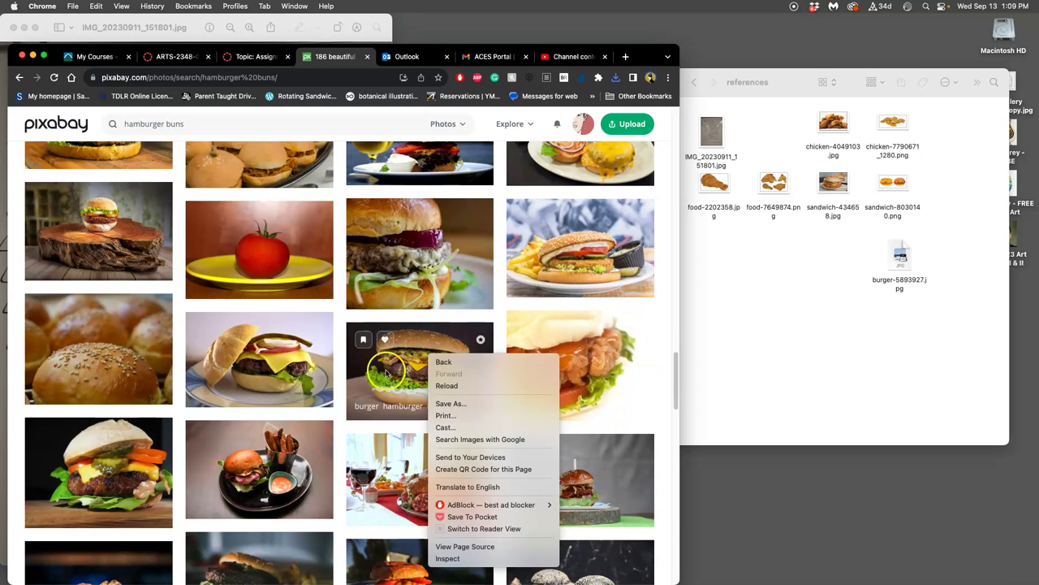
key(Escape)
scroll(179, 445, down, 1)
right_click(145, 442)
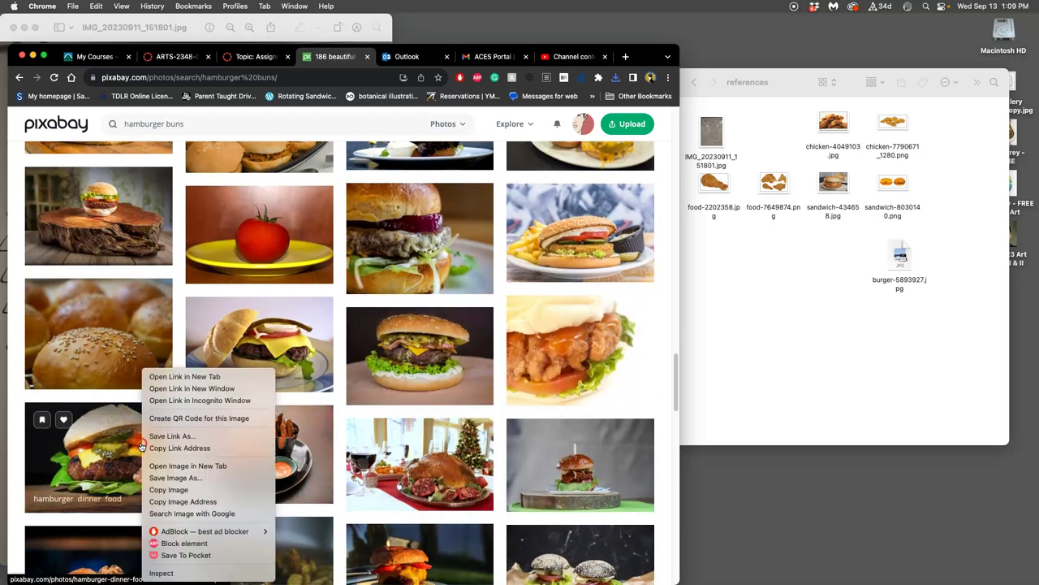
click(175, 378)
Download the pale-bunned hamburger photo as a 4608×3456 JPG and close its page.
scroll(213, 412, down, 2)
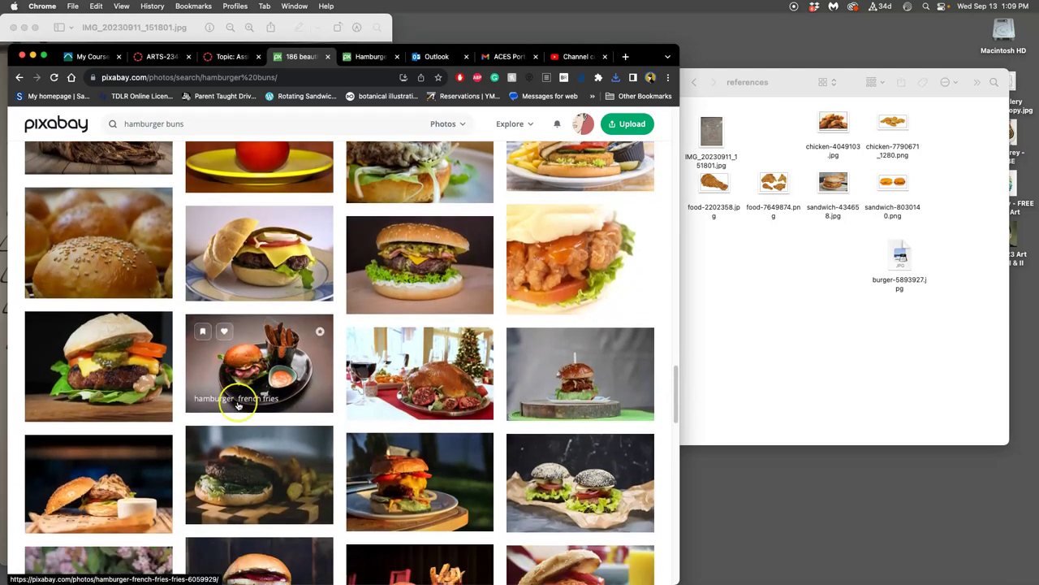
scroll(238, 406, down, 10)
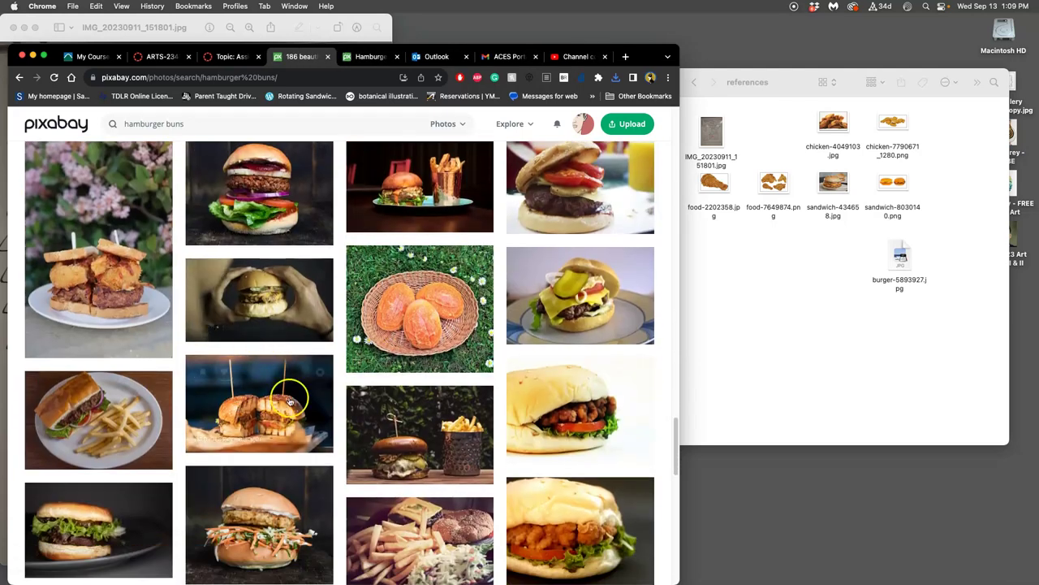
scroll(344, 353, down, 1)
click(371, 56)
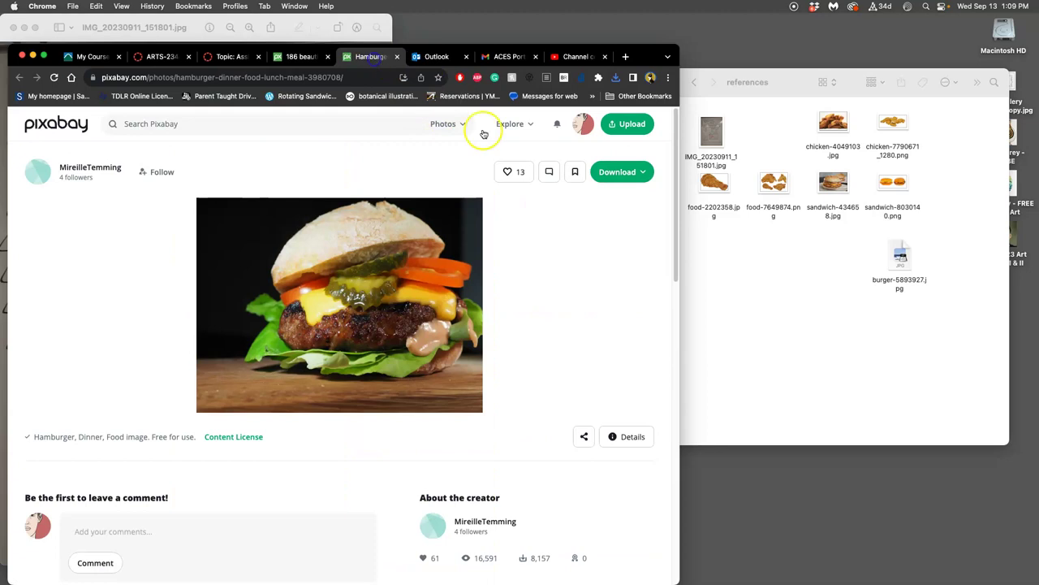
click(616, 172)
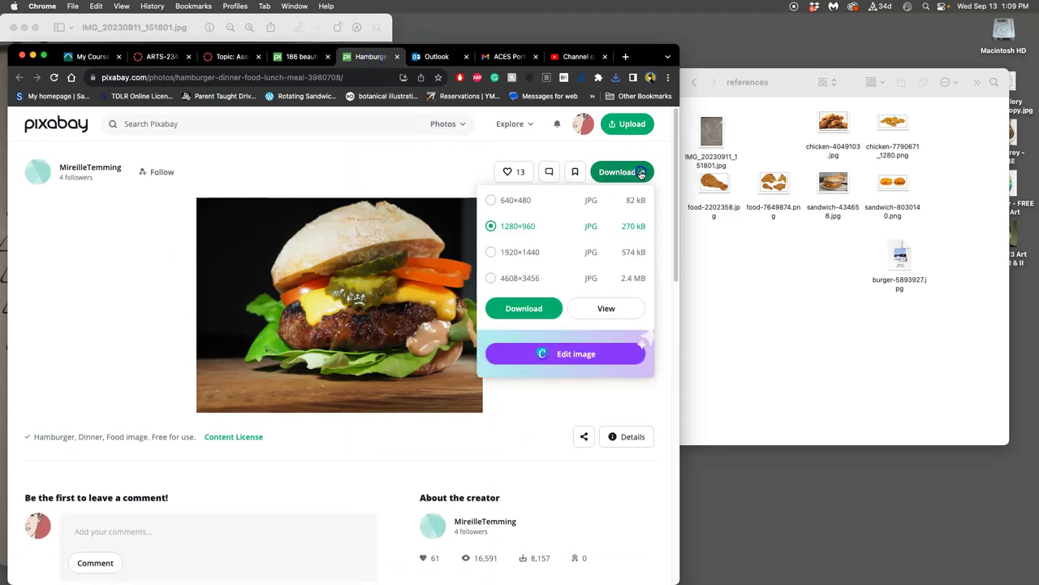
click(492, 279)
click(524, 308)
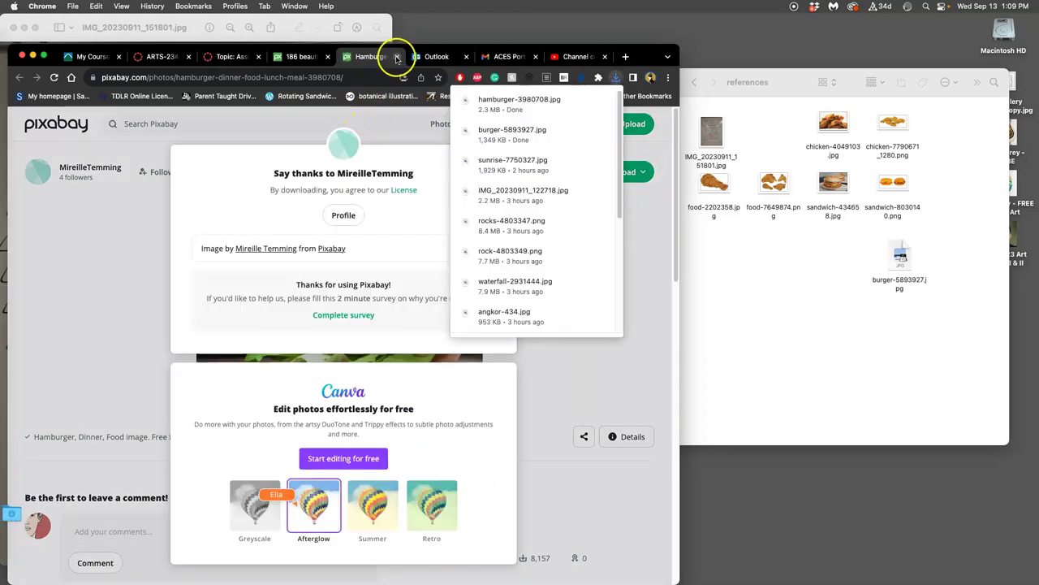
click(397, 56)
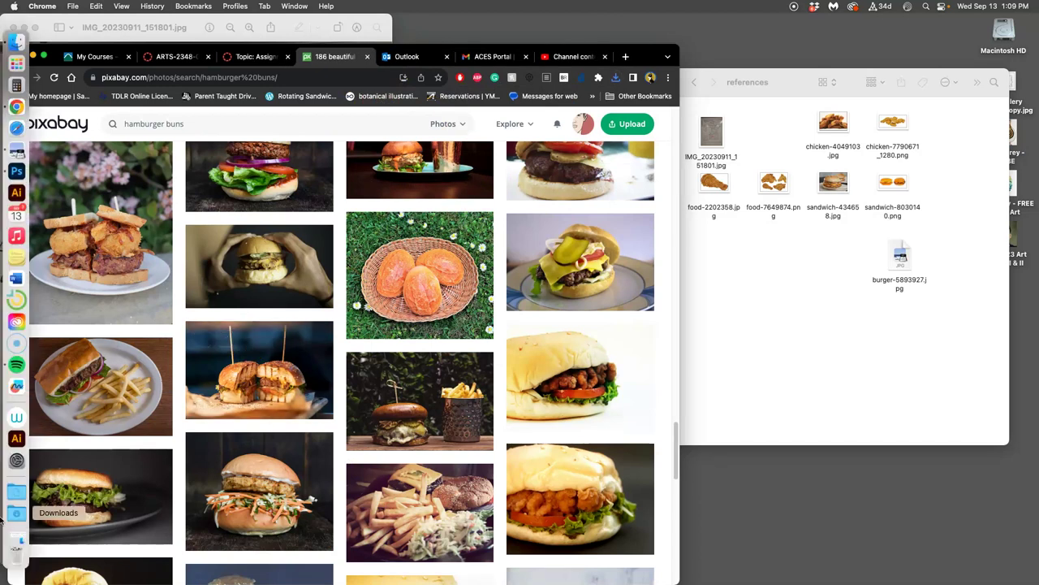
Move hamburger-3980708.jpg from Downloads into the references folder.
click(15, 516)
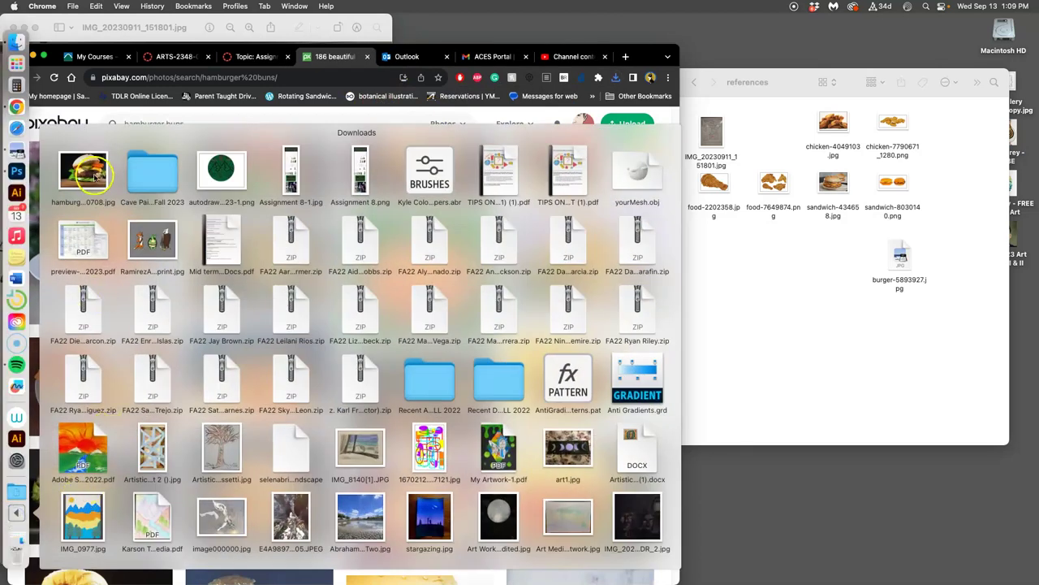
drag(95, 175, 779, 264)
click(836, 260)
Preview burger-5893927.jpg from the references folder and close it after viewing.
click(902, 256)
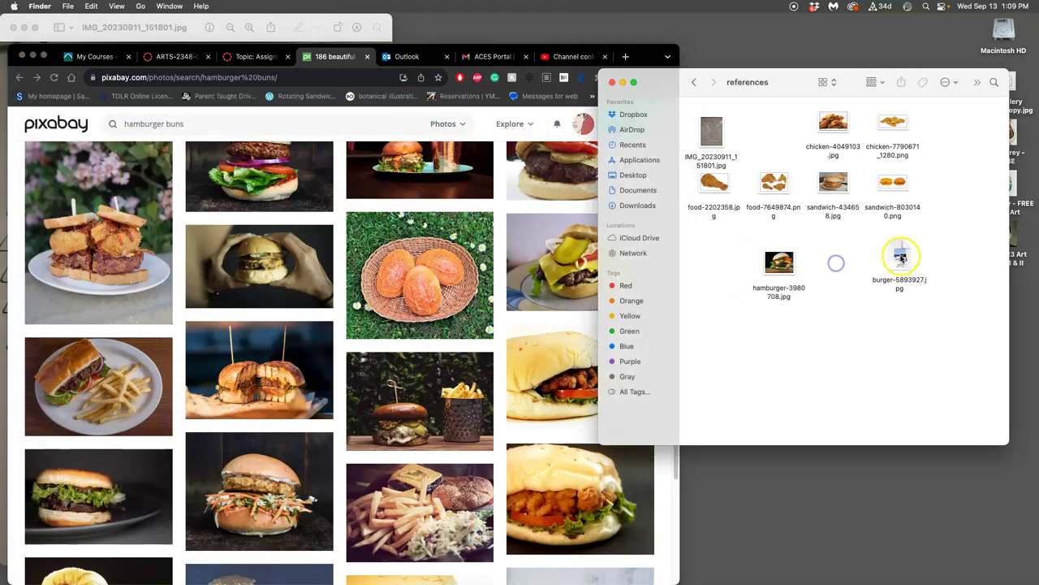
double_click(901, 256)
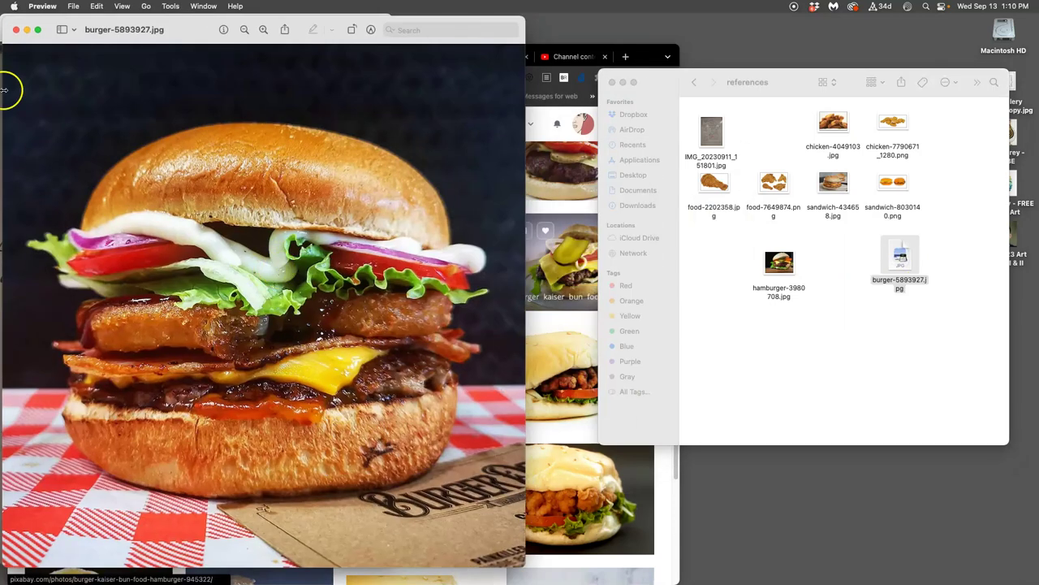
click(15, 29)
click(841, 242)
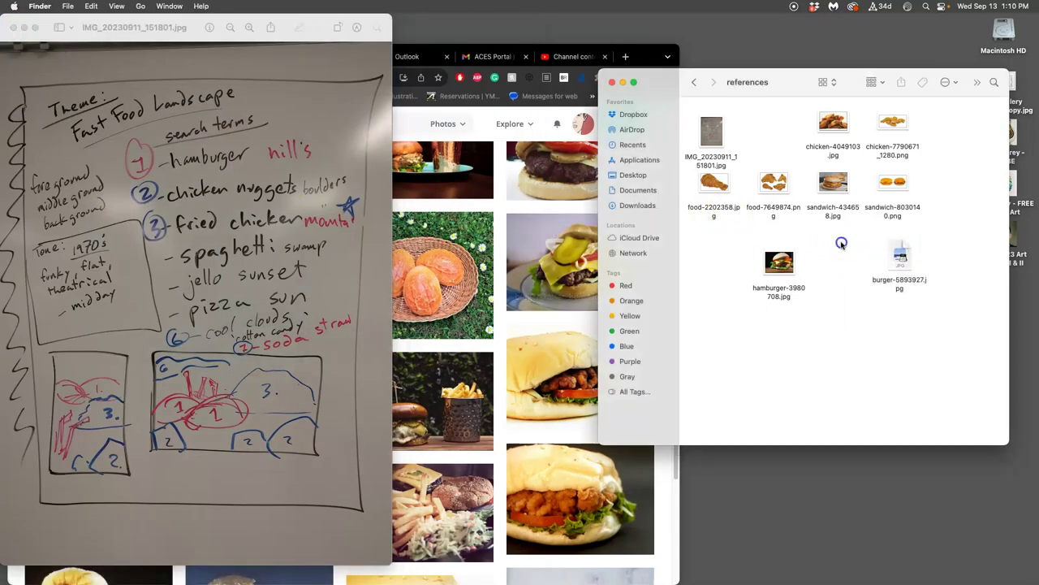
Return to the "hamburger buns" results and open the sesame-bun fried chicken burger photo near the end of the page in a new tab.
click(485, 213)
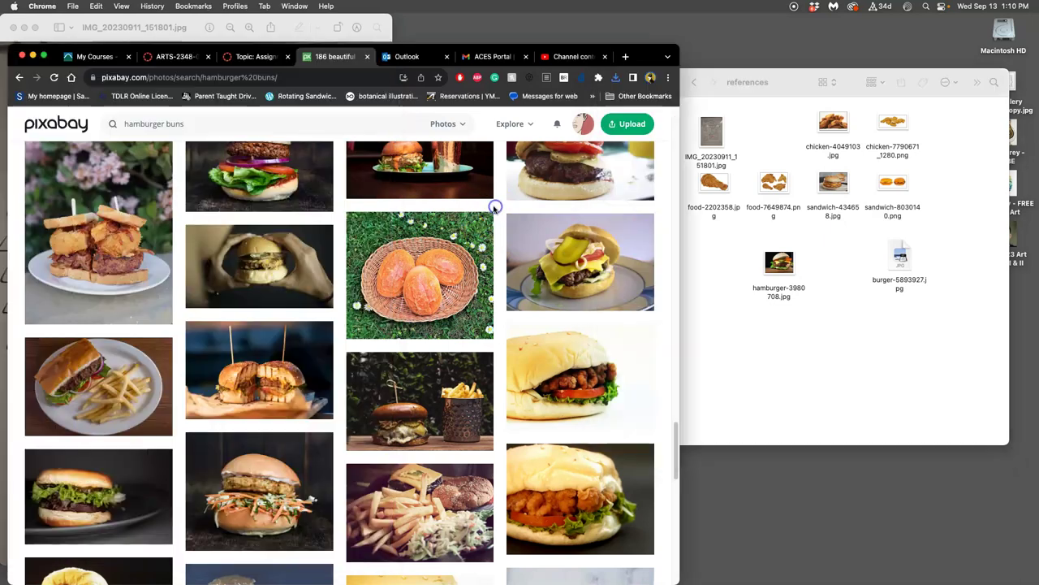
scroll(380, 298, down, 5)
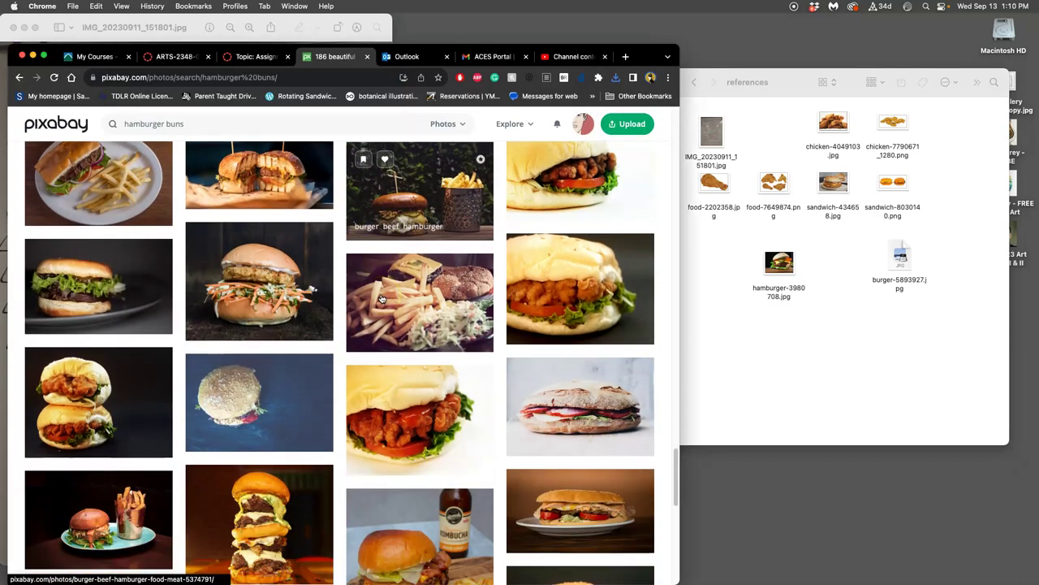
scroll(381, 298, down, 5)
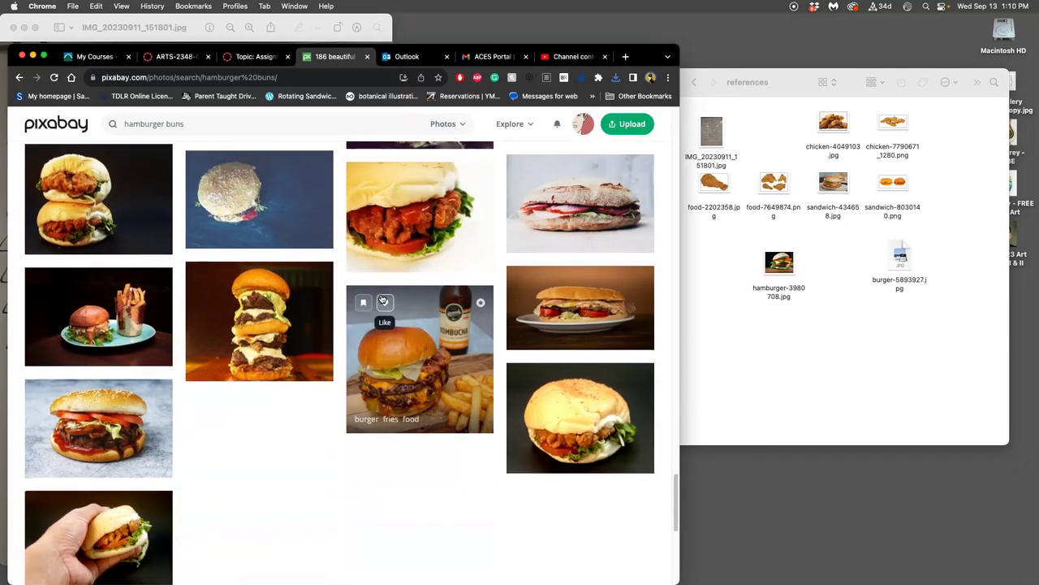
scroll(381, 299, down, 3)
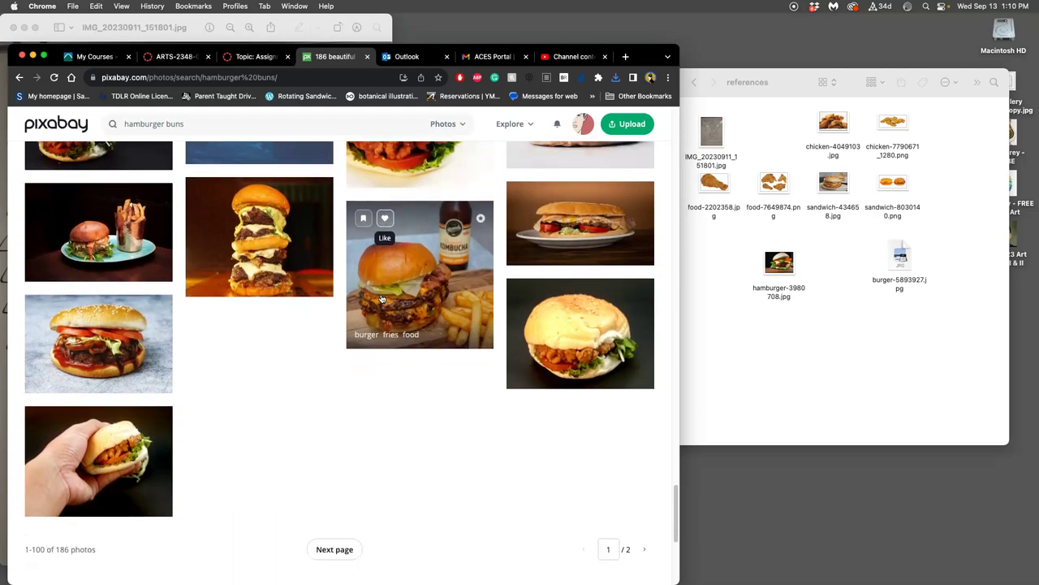
right_click(592, 332)
click(617, 335)
click(370, 56)
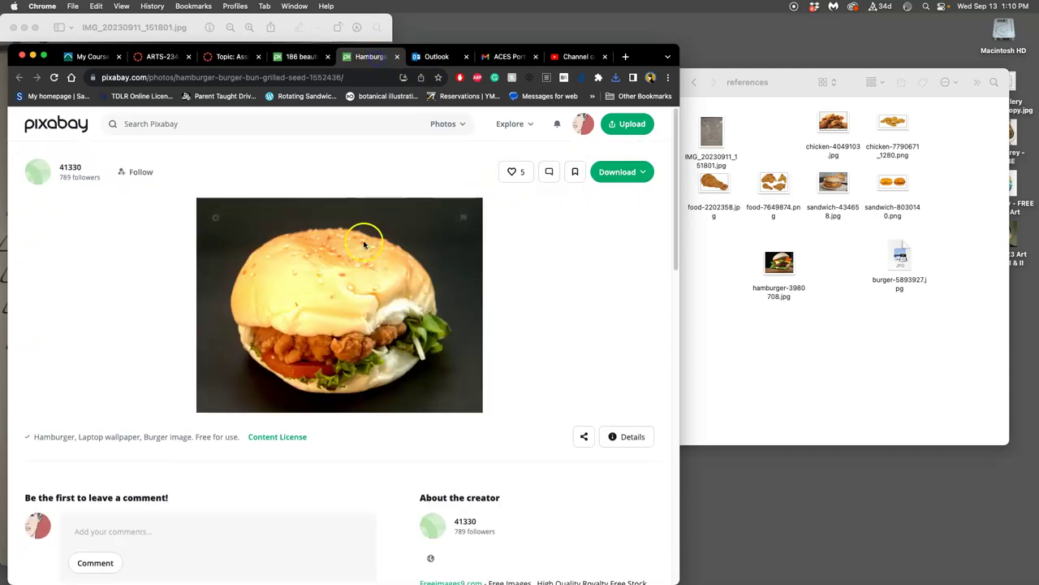
Download the fried chicken burger photo as a 3264×2448 JPG.
click(603, 173)
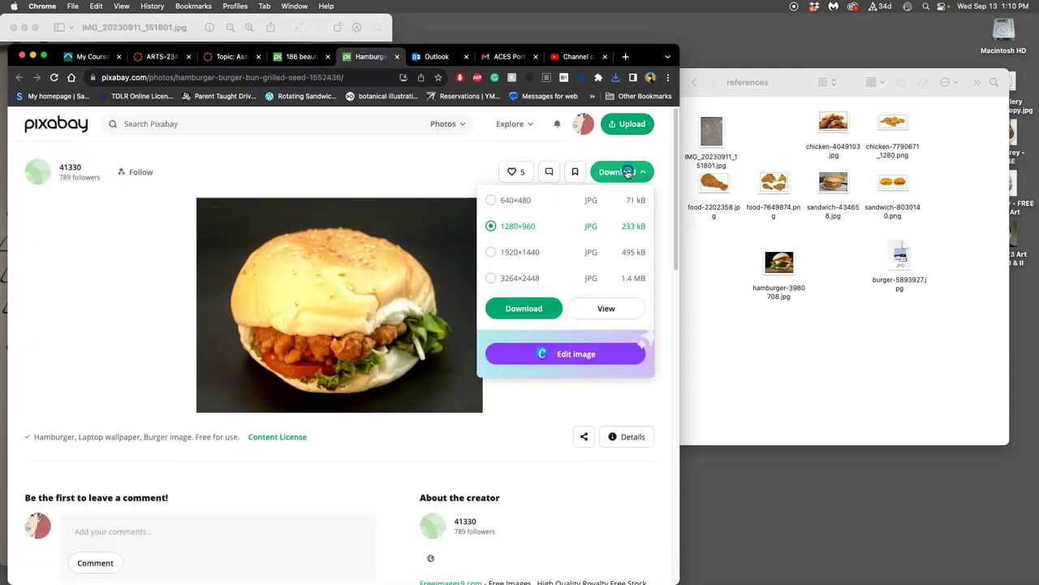
click(491, 278)
click(510, 307)
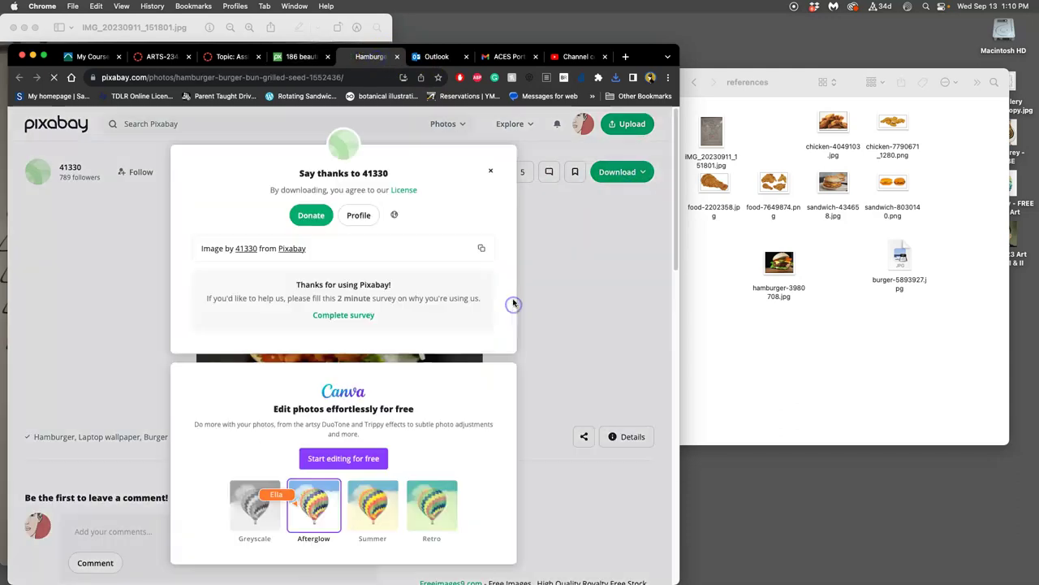
Close the fried chicken burger photo's tab and move hamburger-1552436.jpg from Downloads into the references folder.
click(396, 56)
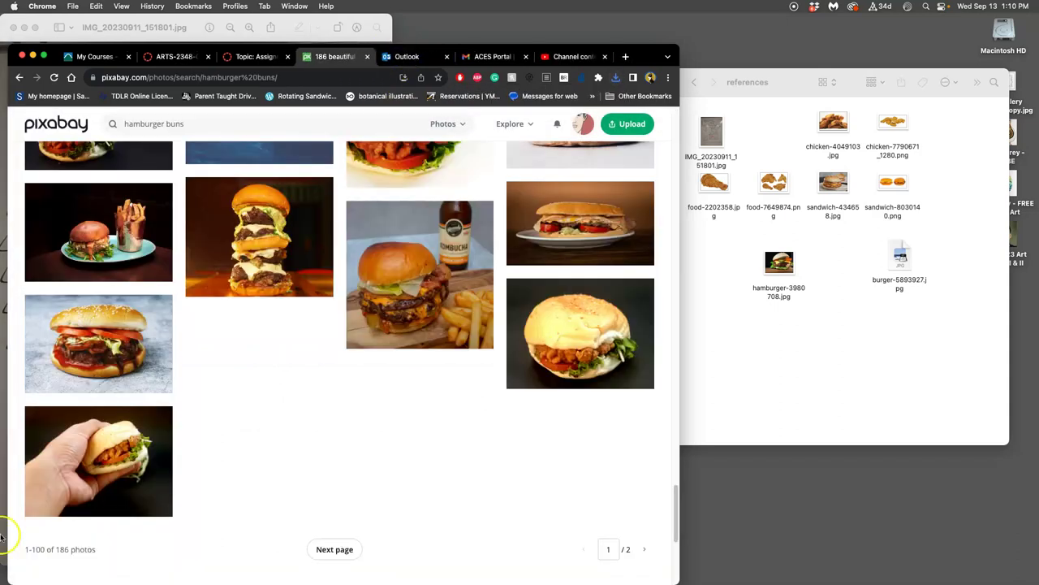
mouse_move(4, 537)
click(16, 514)
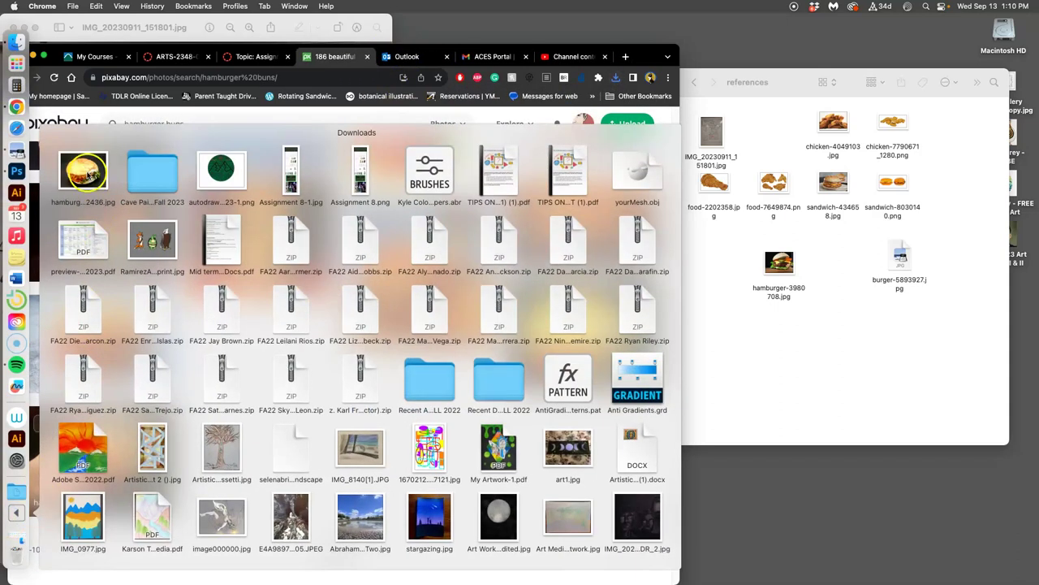
drag(87, 173, 852, 307)
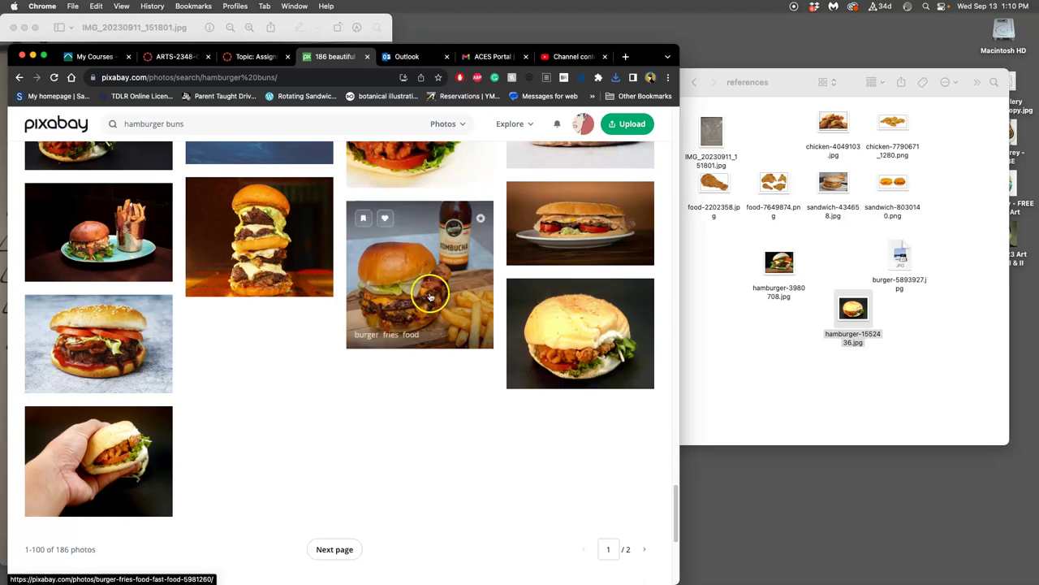
Open the sesame-bun burger photo with tomato slices in a new tab, check its download sizes, and close it.
right_click(121, 335)
click(162, 343)
click(351, 55)
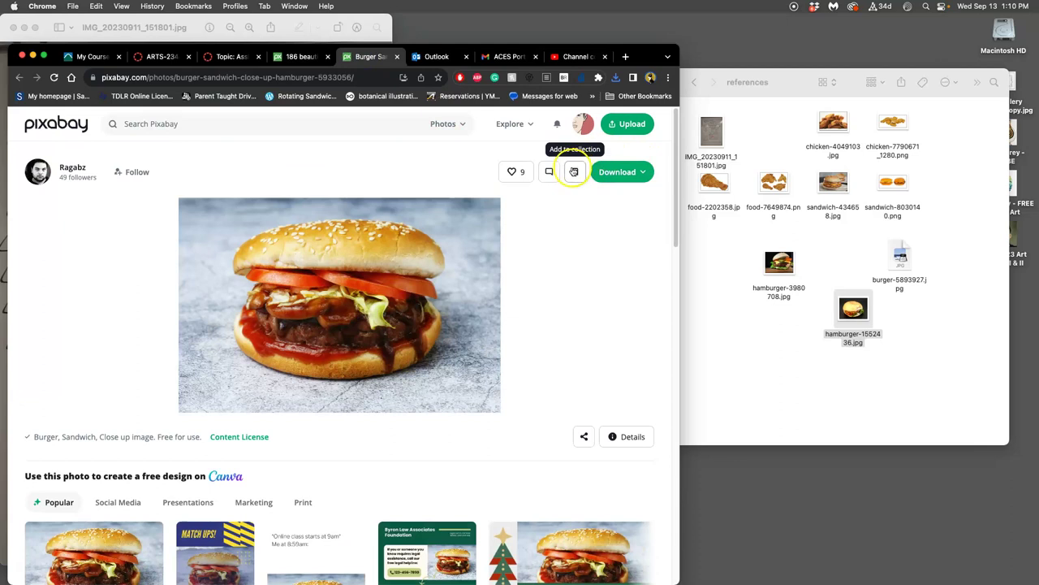
click(617, 172)
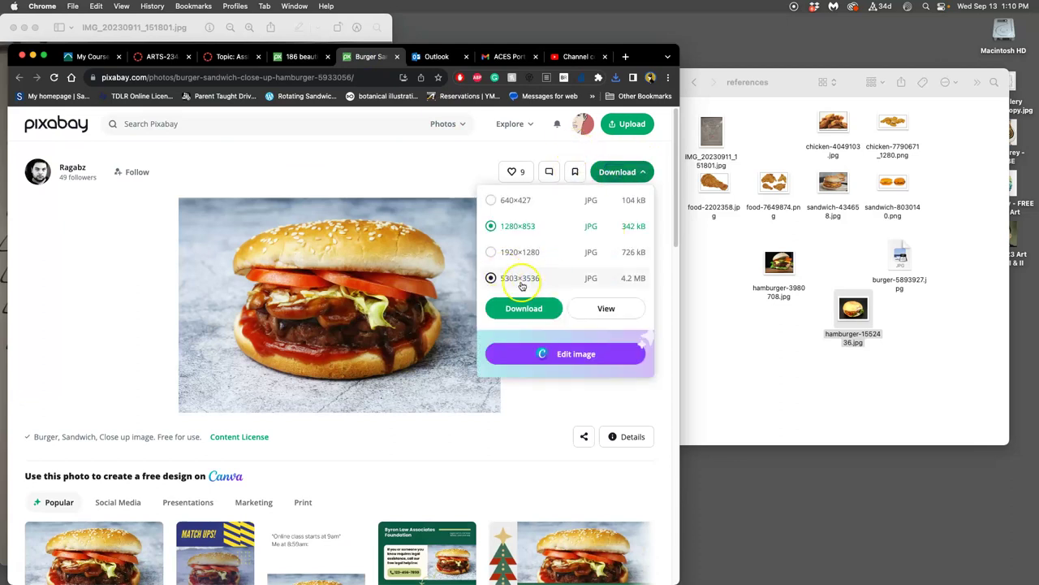
click(505, 255)
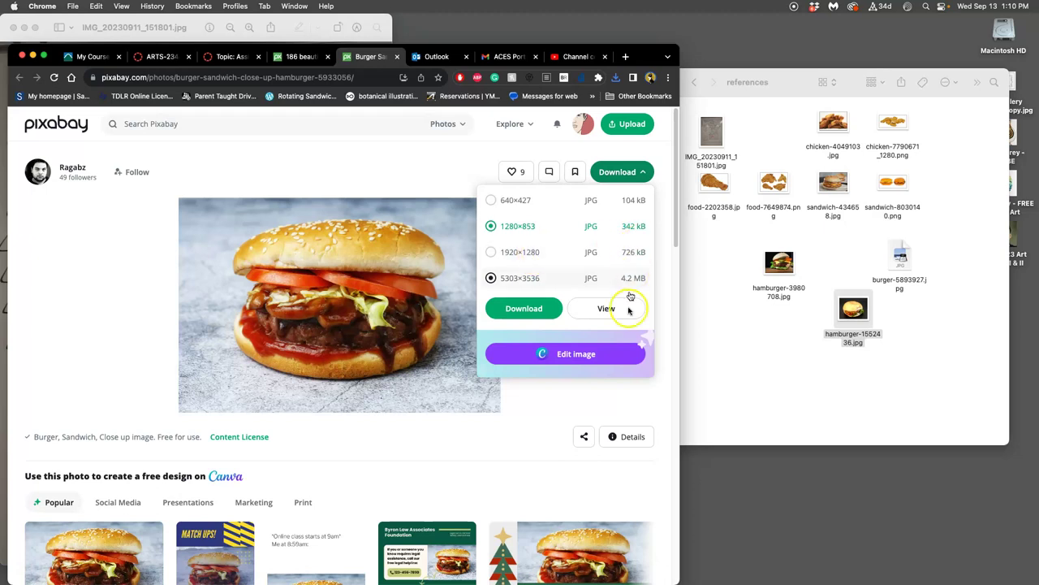
click(551, 396)
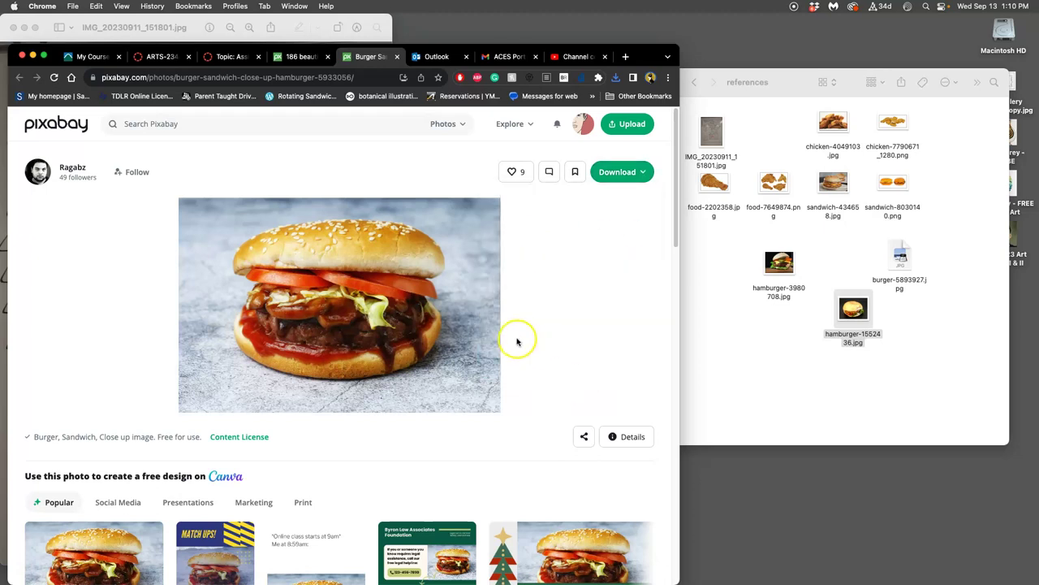
click(396, 56)
Arrange hamburger-3980708.jpg, hamburger-1552436.jpg and burger-5893927.jpg in a row beneath the other files in the references folder.
click(728, 294)
drag(778, 268, 717, 250)
drag(853, 309, 766, 244)
drag(898, 254, 828, 242)
Open burger-5893927.jpg in Preview, export it to the Desktop in PNG format, and close the image.
double_click(827, 243)
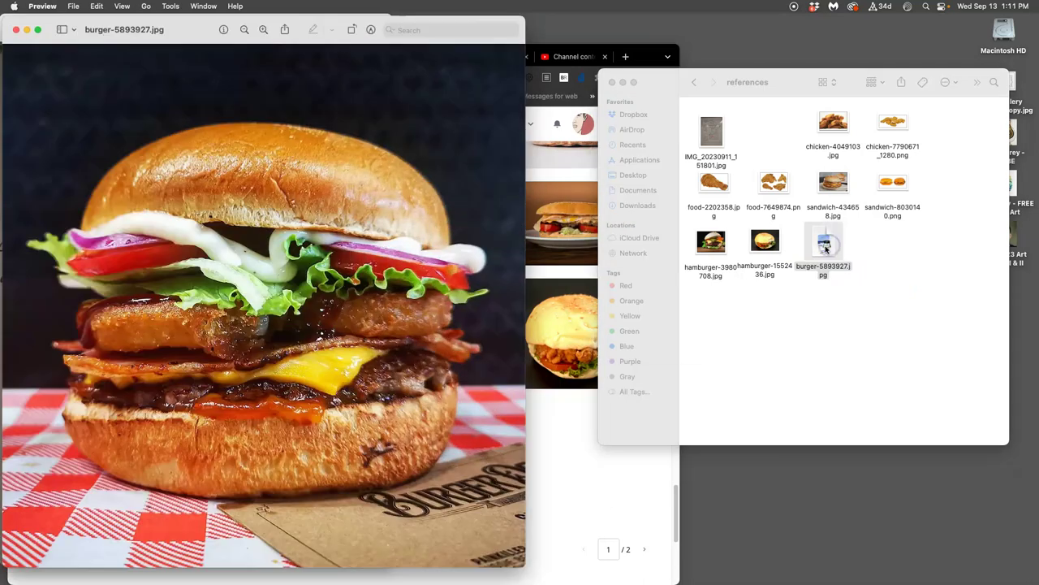
click(73, 6)
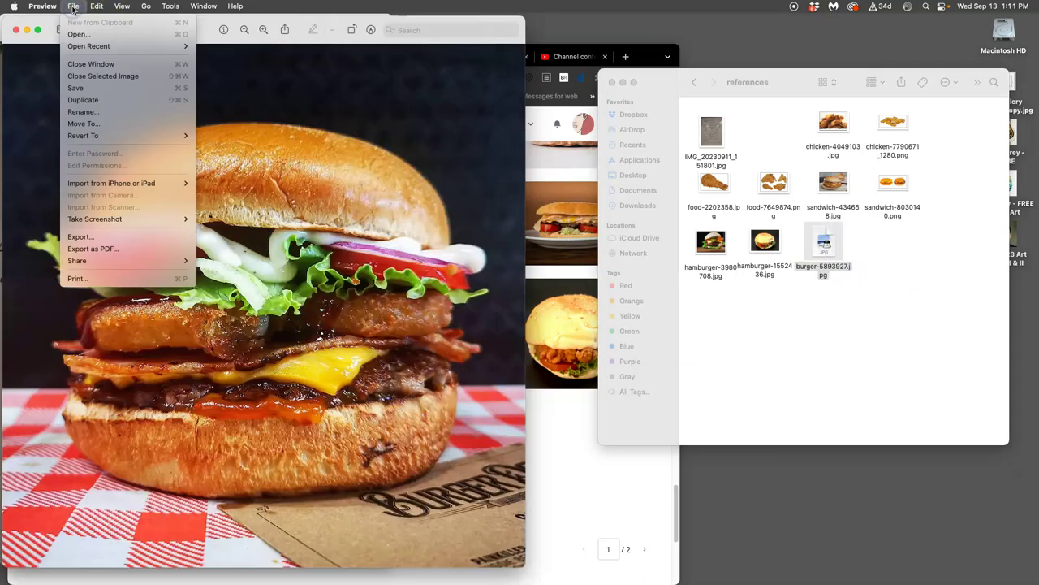
mouse_move(91, 138)
click(90, 236)
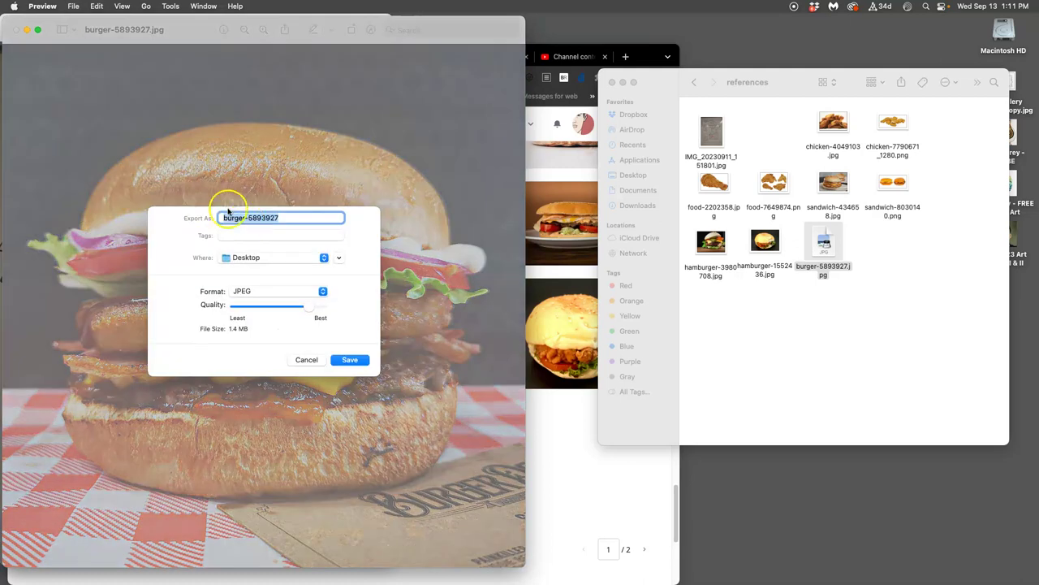
click(275, 292)
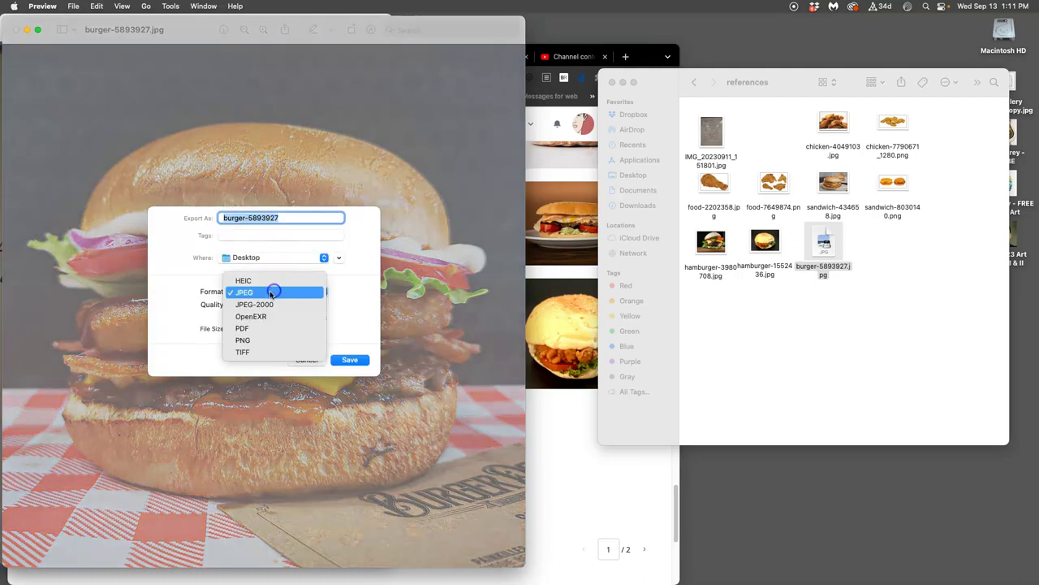
click(272, 341)
click(349, 347)
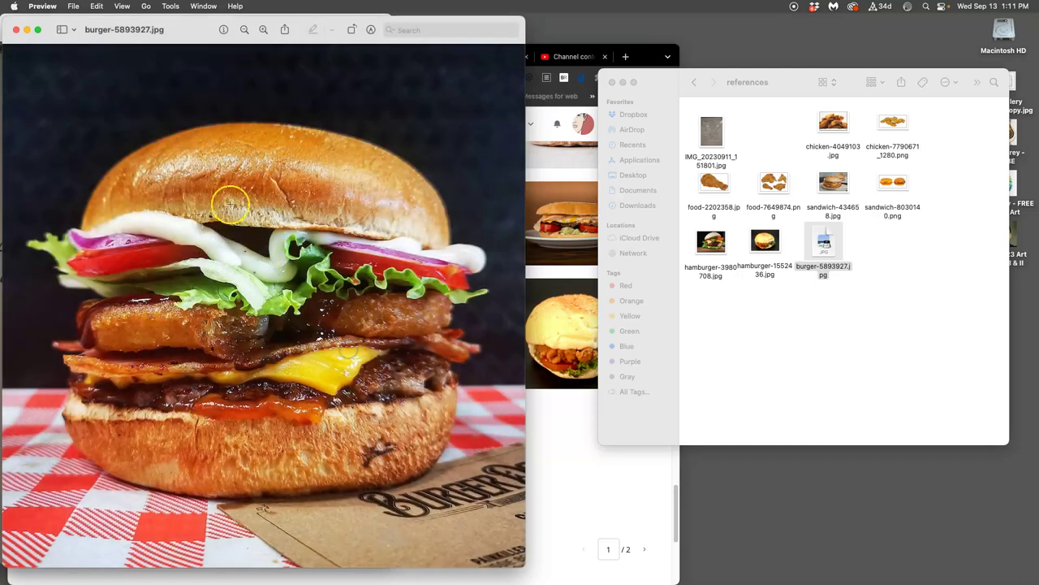
click(15, 29)
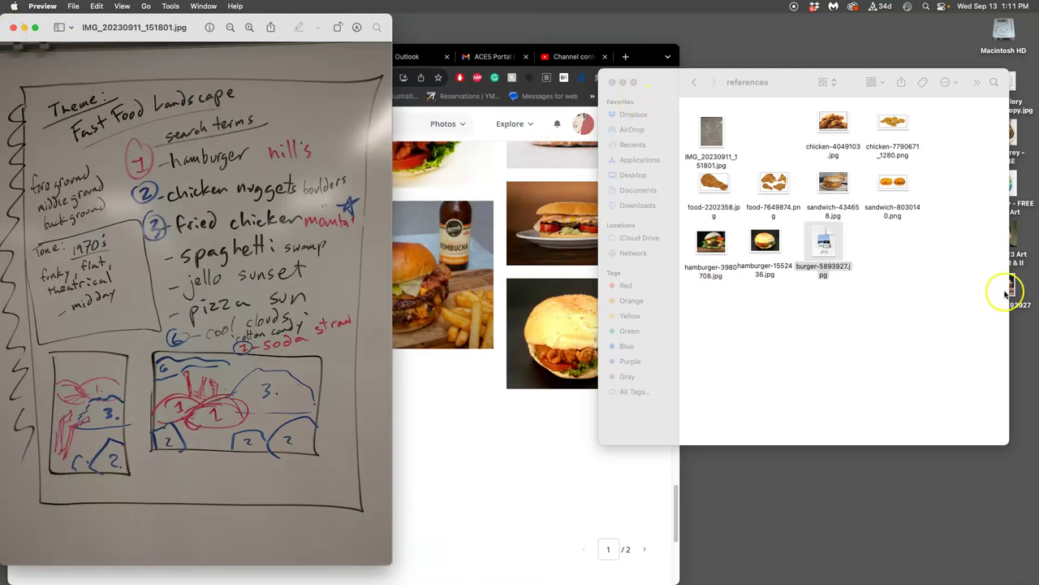
Replace burger-5893927.jpg in the references folder with the exported PNG from the Desktop, placing it in the third row.
drag(1011, 291, 901, 250)
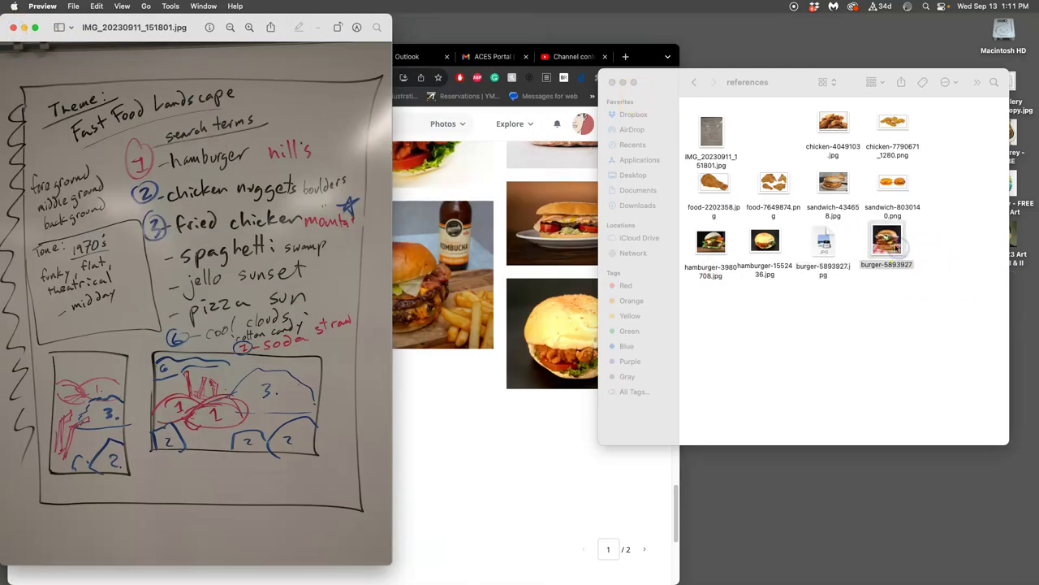
right_click(832, 252)
click(847, 285)
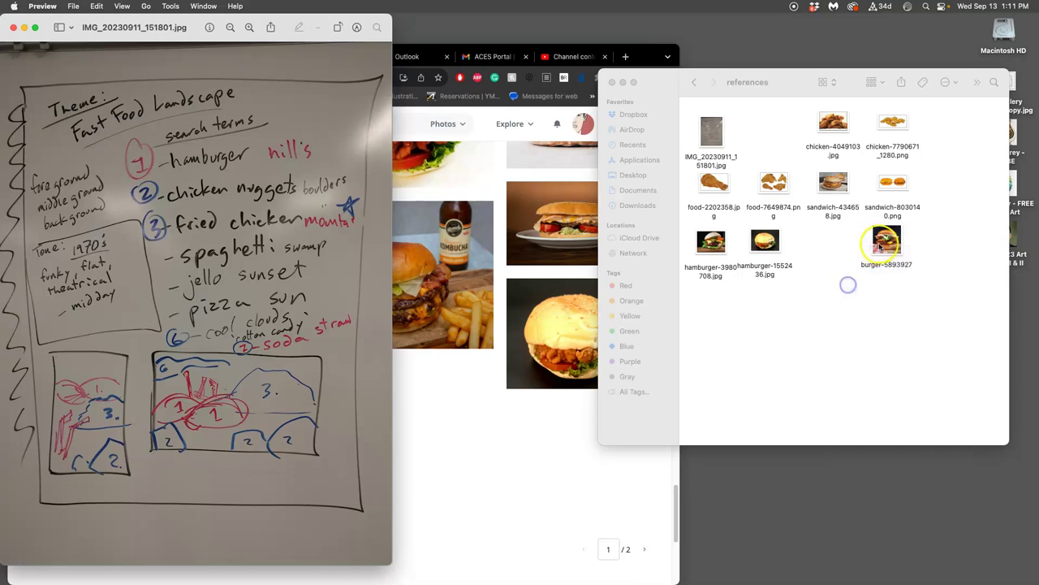
click(675, 258)
Review the search terms on the IMG_20230911_151801.jpg concept sketch and return to the Pixabay results.
click(556, 267)
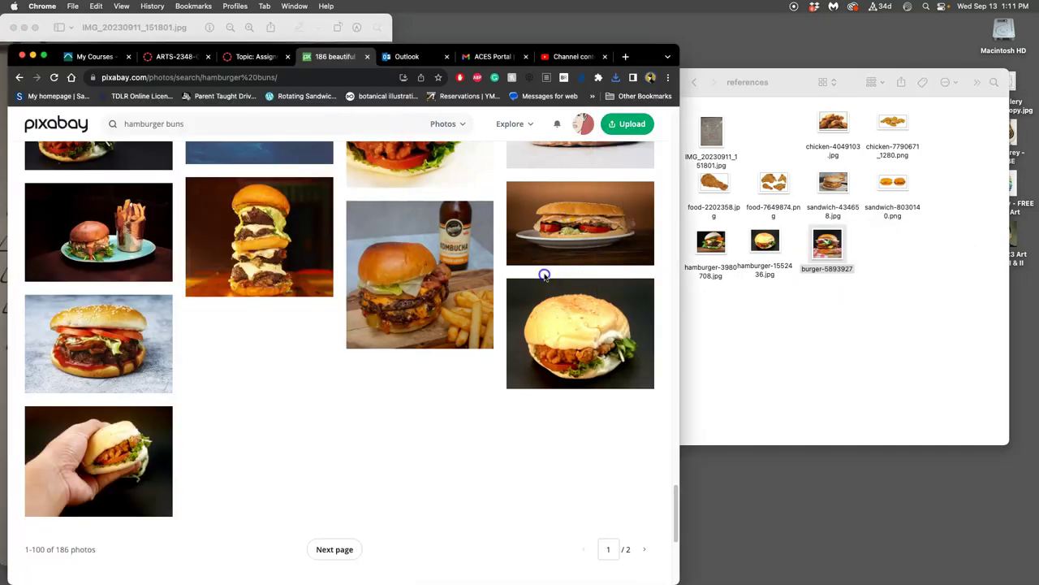
click(170, 32)
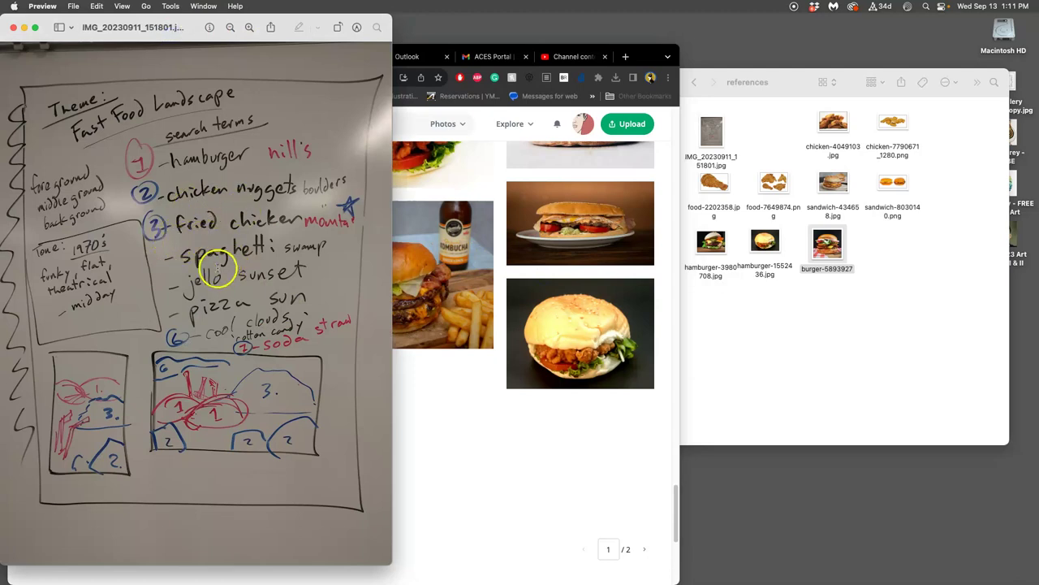
click(481, 450)
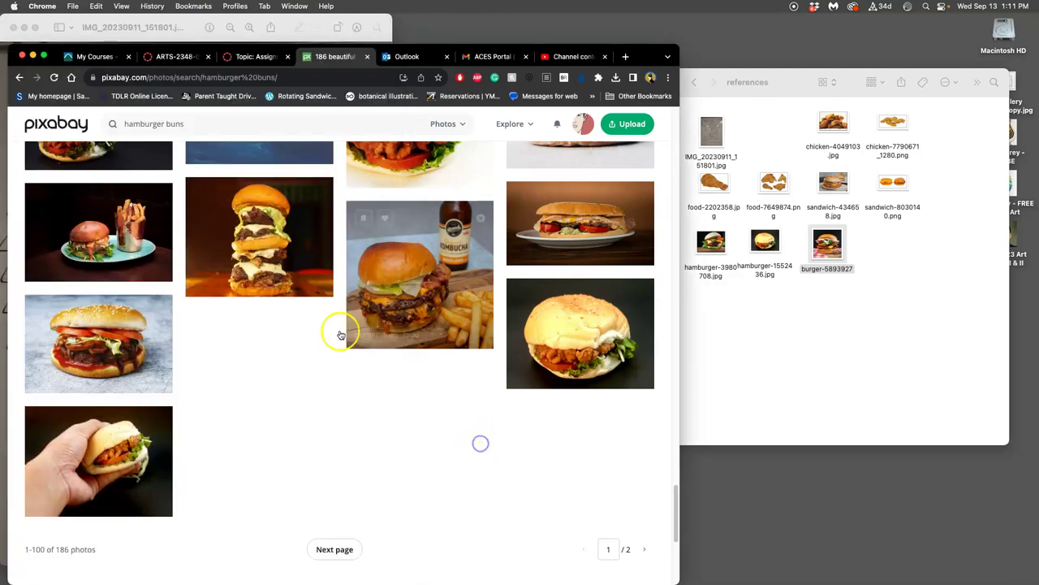
Search Pixabay photos for "barbeque sauce".
scroll(309, 316, up, 15)
click(154, 124)
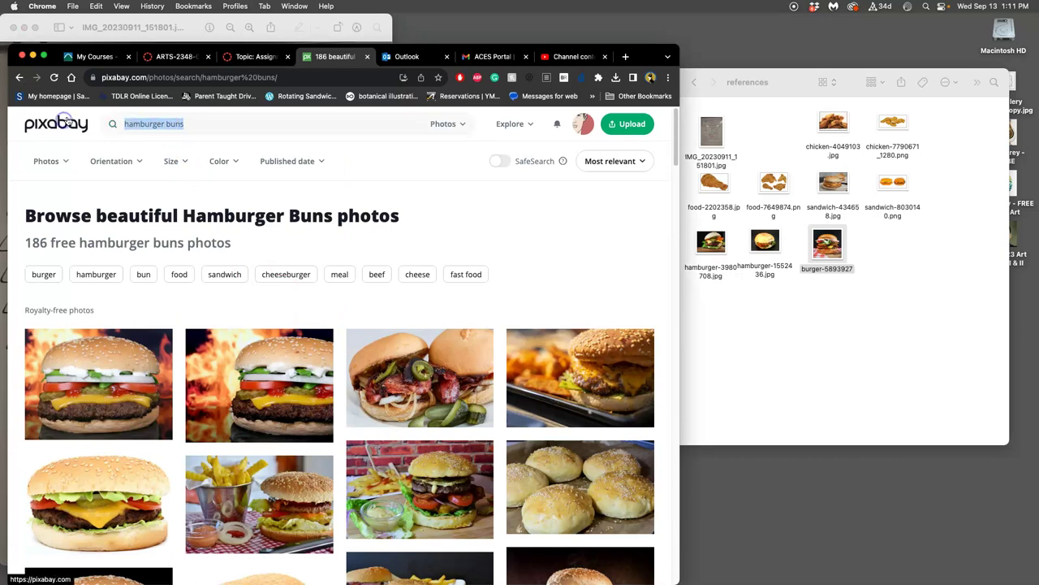
text(b)
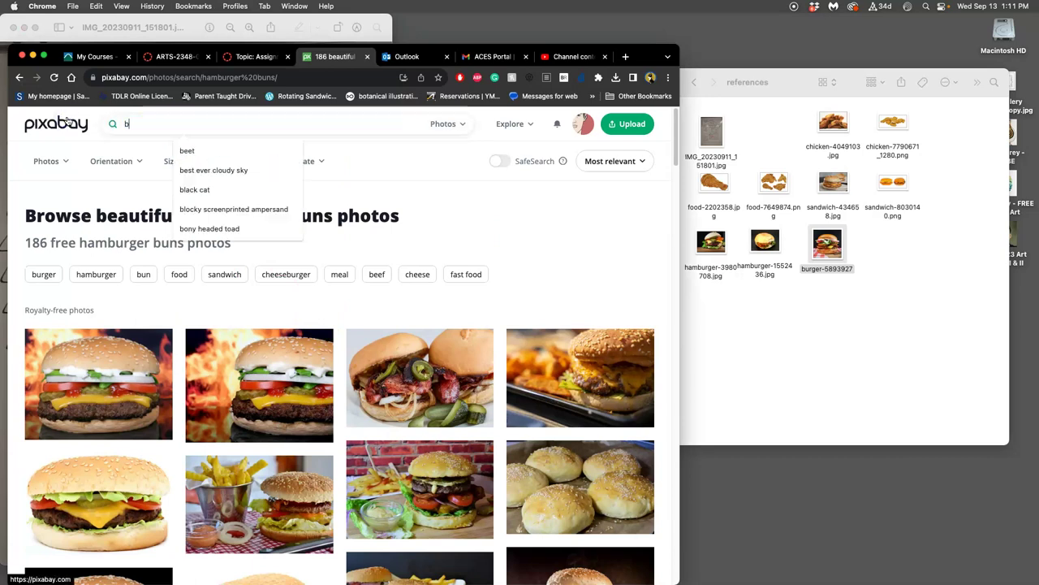
text(arque sauce)
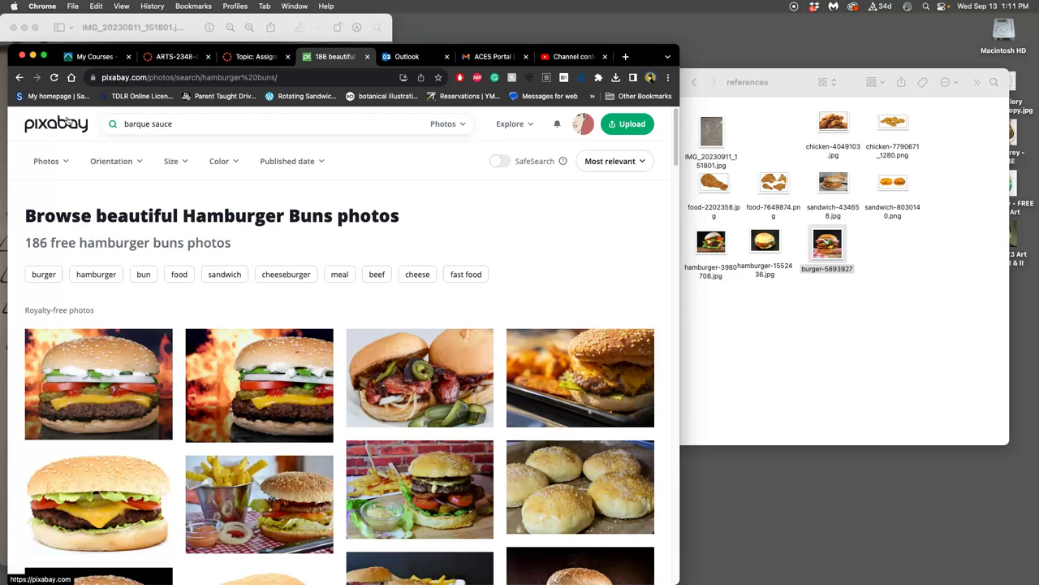
key(Return)
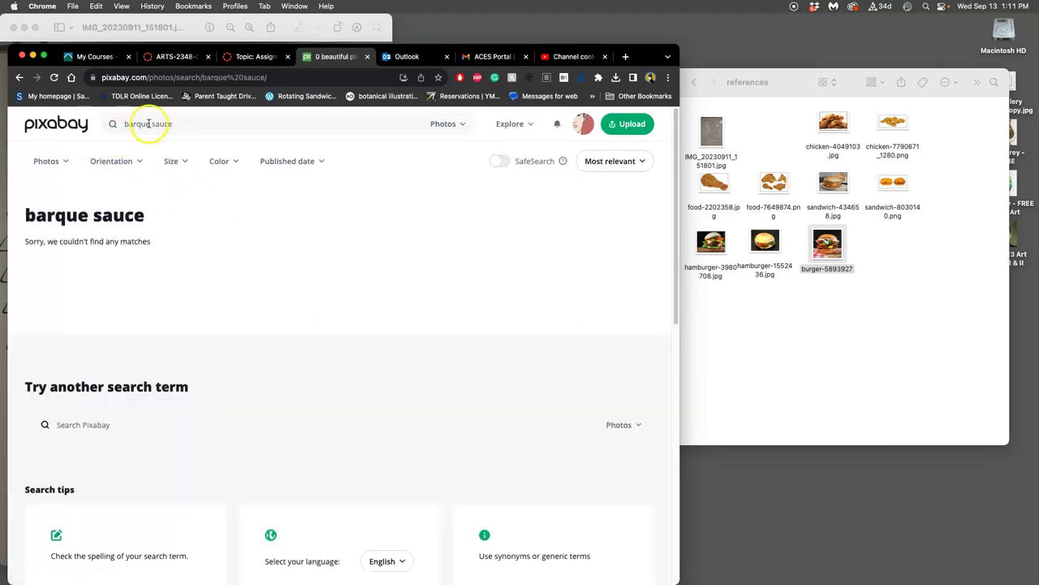
drag(148, 123, 129, 124)
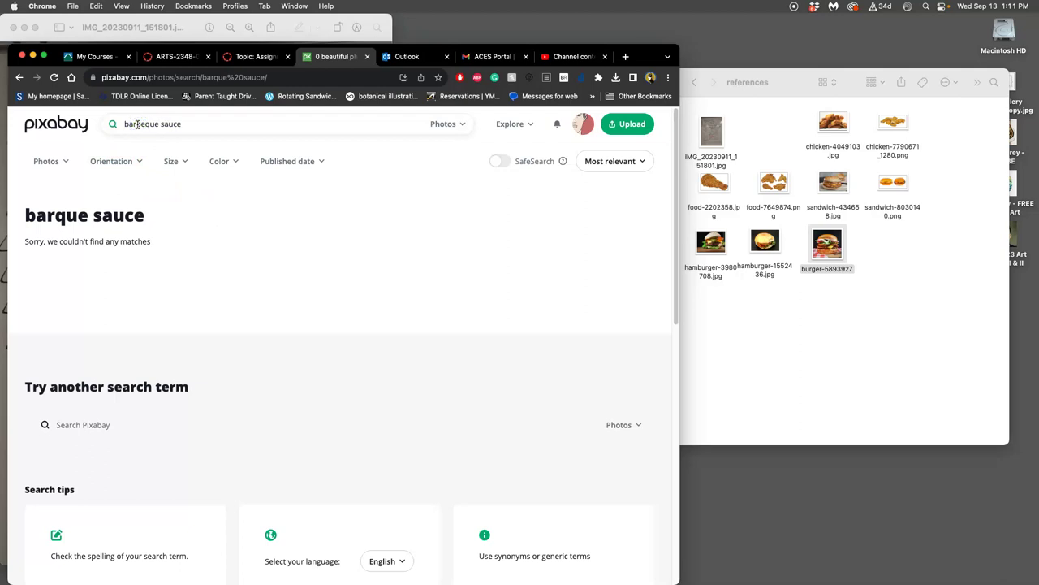
key(Return)
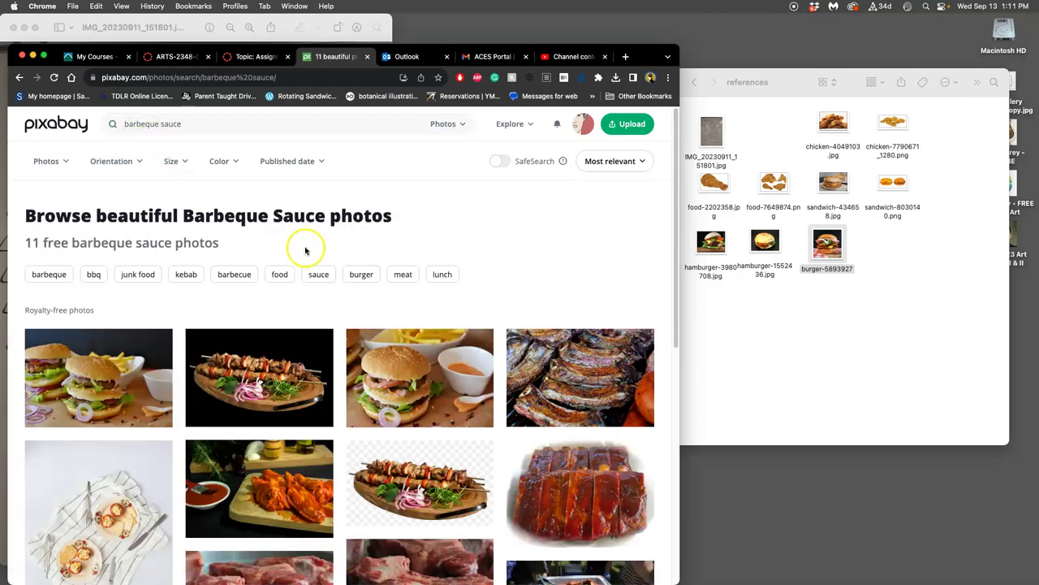
Open the glazed pork ribs photo and the barbecue chicken wings photo from the results in new tabs.
scroll(327, 256, down, 3)
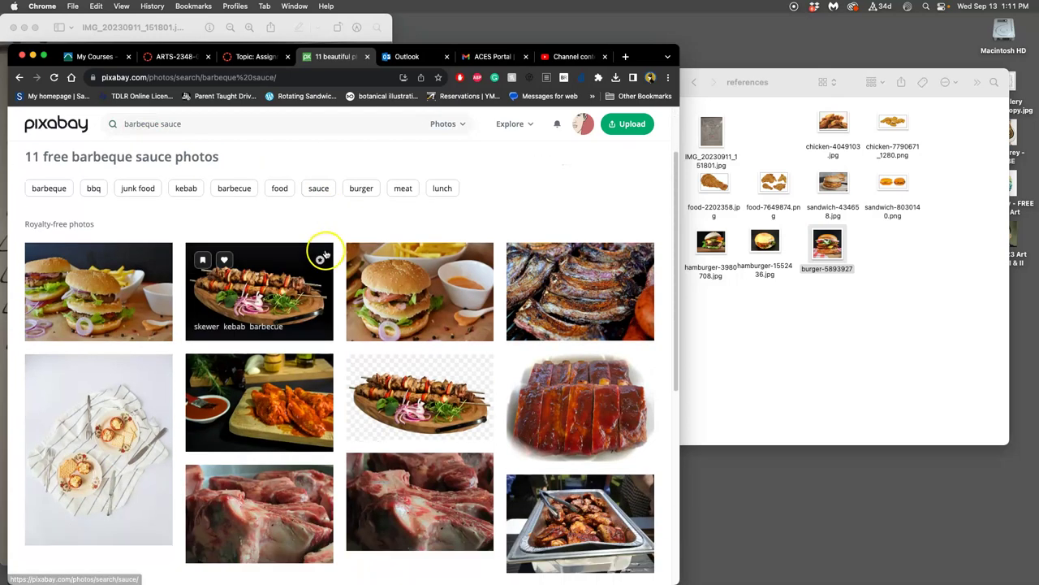
scroll(325, 254, down, 1)
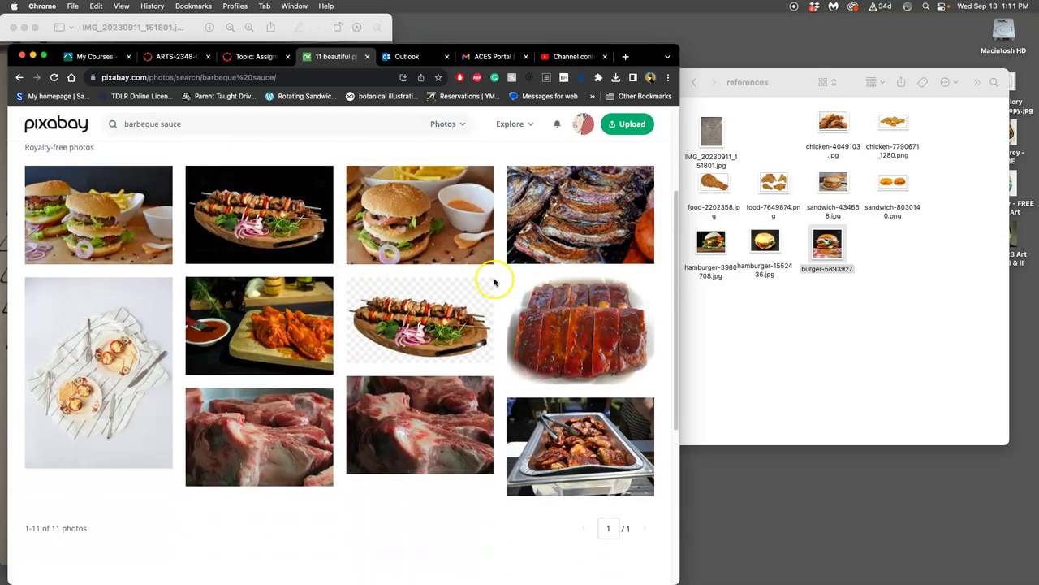
right_click(578, 332)
click(598, 338)
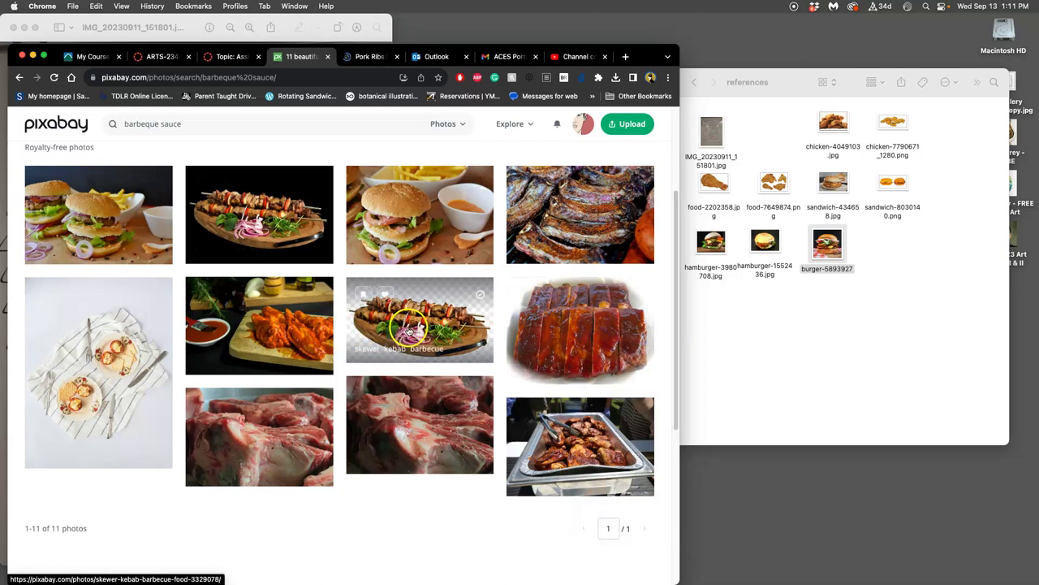
scroll(408, 329, down, 3)
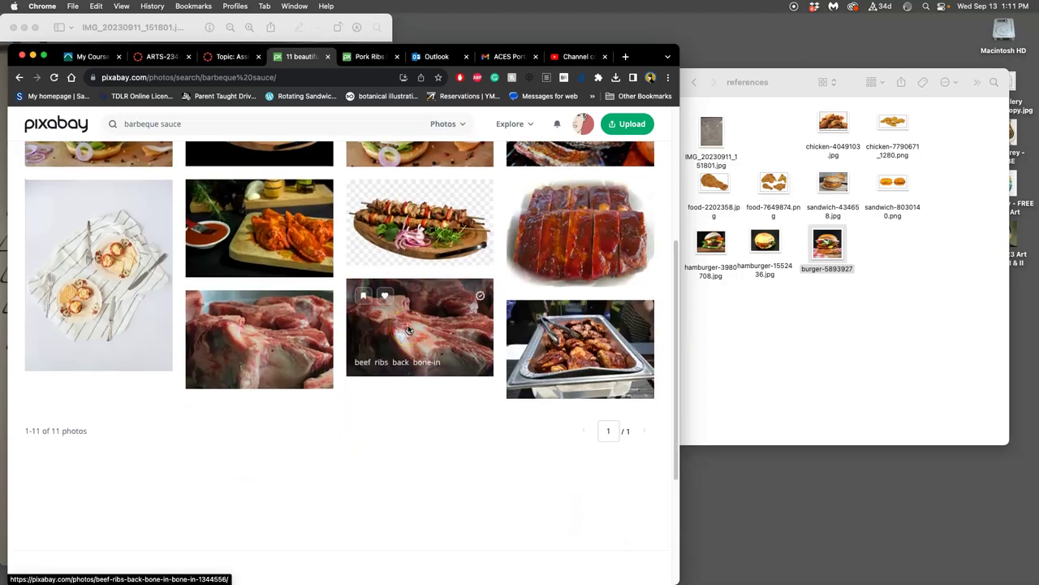
scroll(408, 329, up, 1)
scroll(408, 329, up, 3)
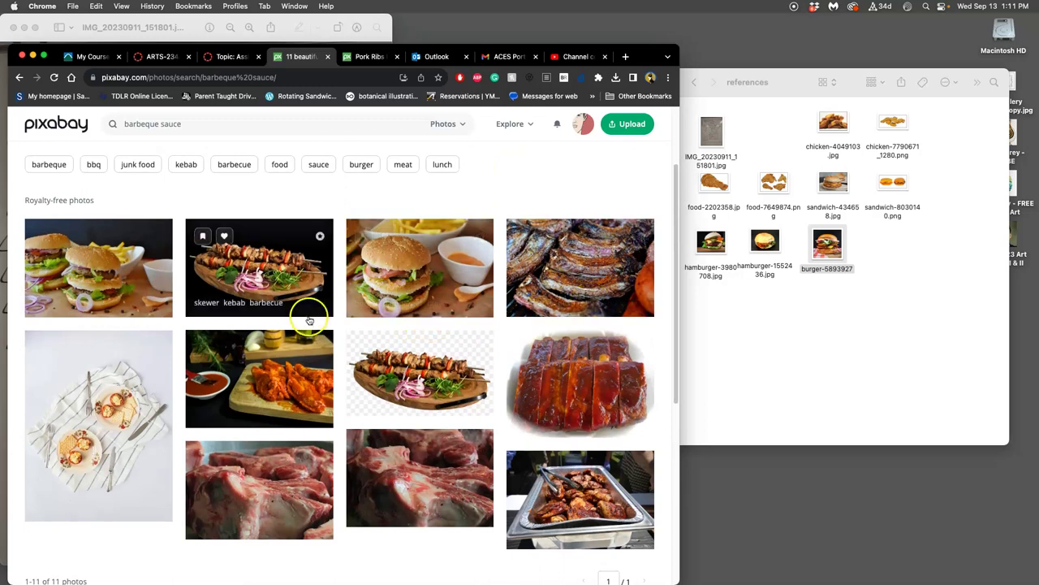
right_click(282, 377)
click(357, 371)
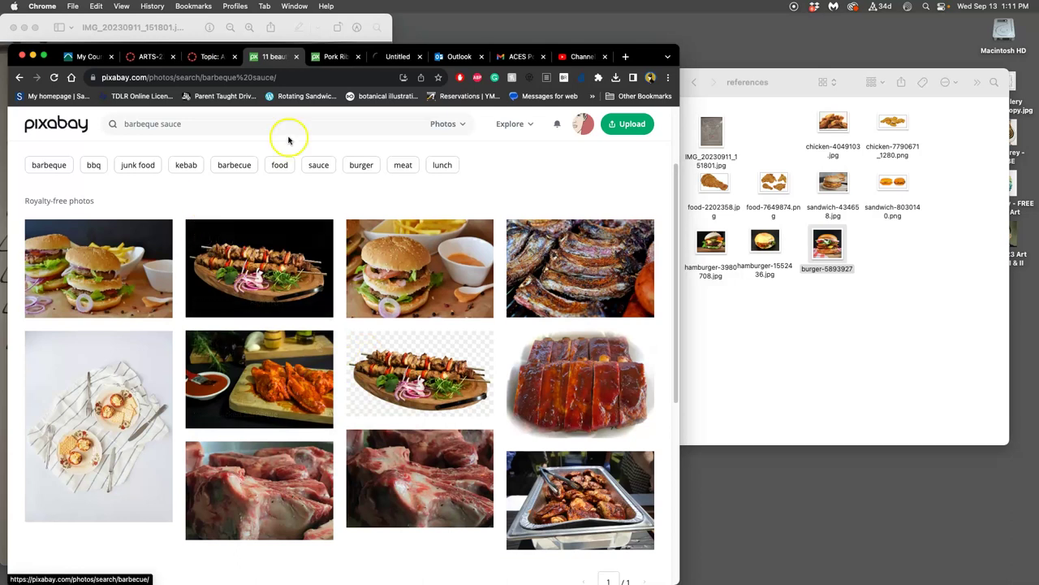
Download the barbecue chicken wings photo as a 3008×2000 JPG and close its tab.
click(402, 56)
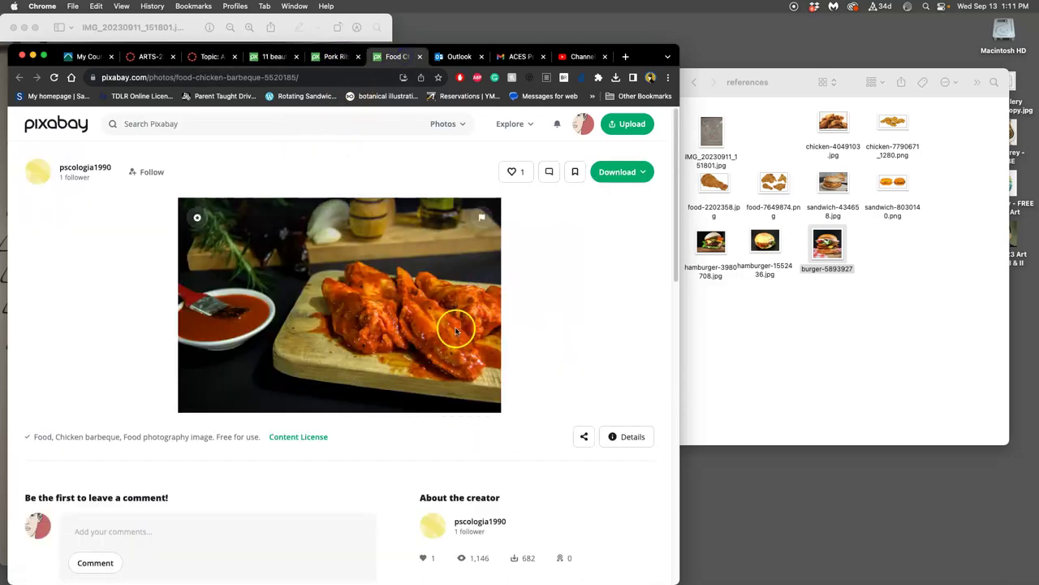
click(619, 172)
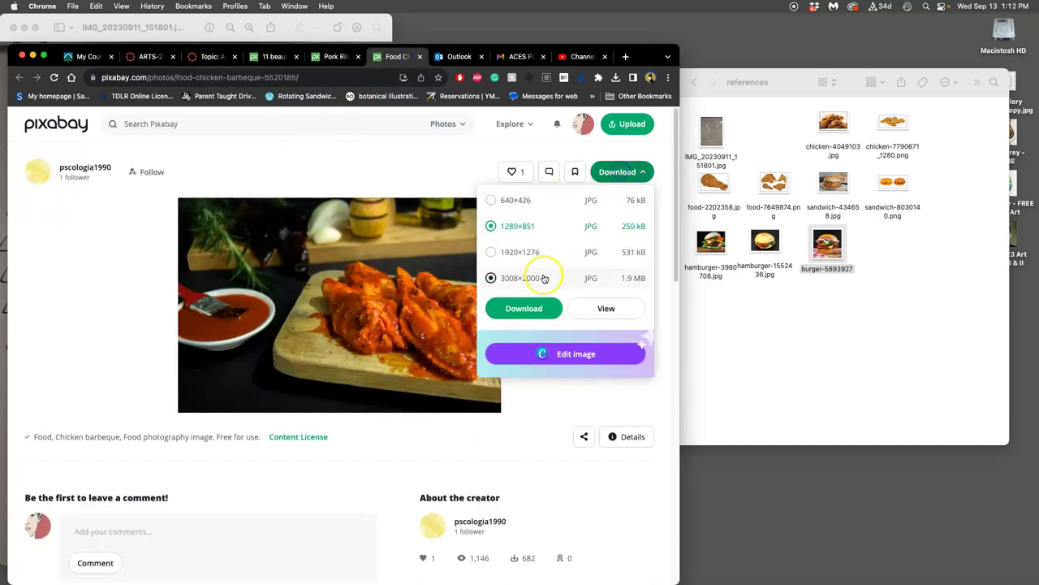
click(491, 278)
click(524, 308)
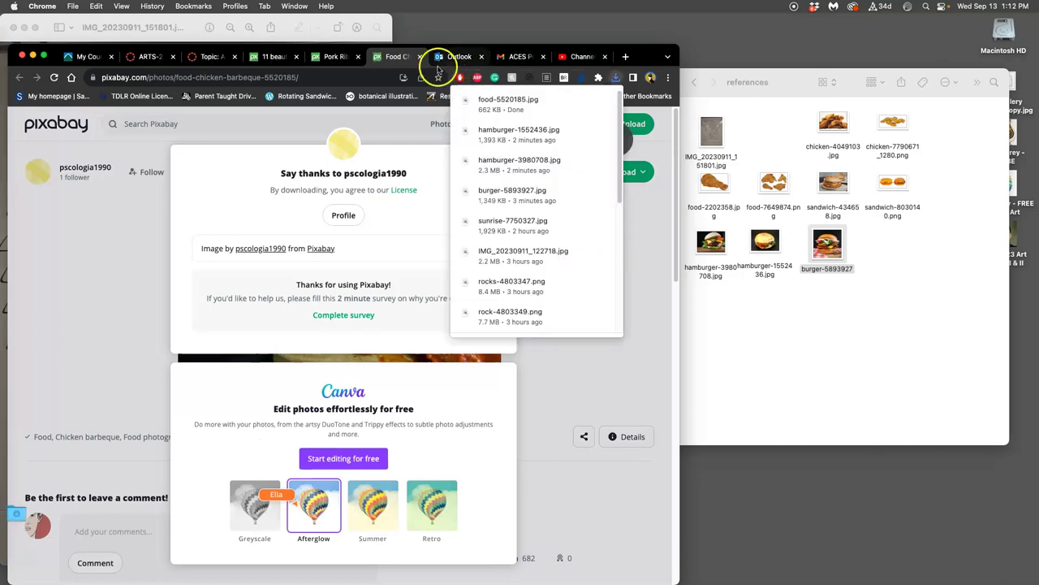
click(420, 56)
Download the pork ribs photo as a 2997×2192 JPG and close its tab.
click(619, 171)
click(490, 278)
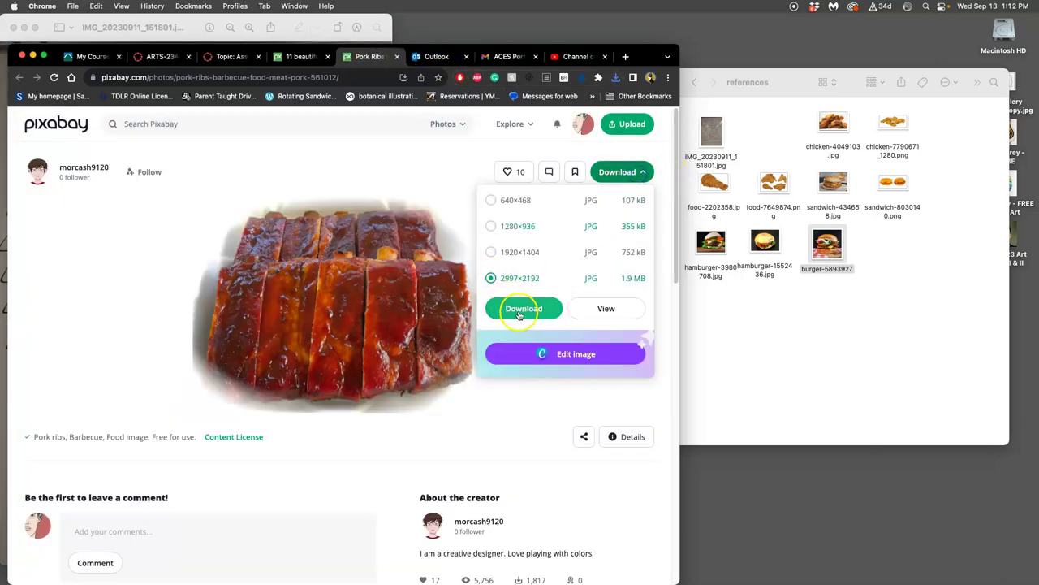
click(520, 310)
click(397, 56)
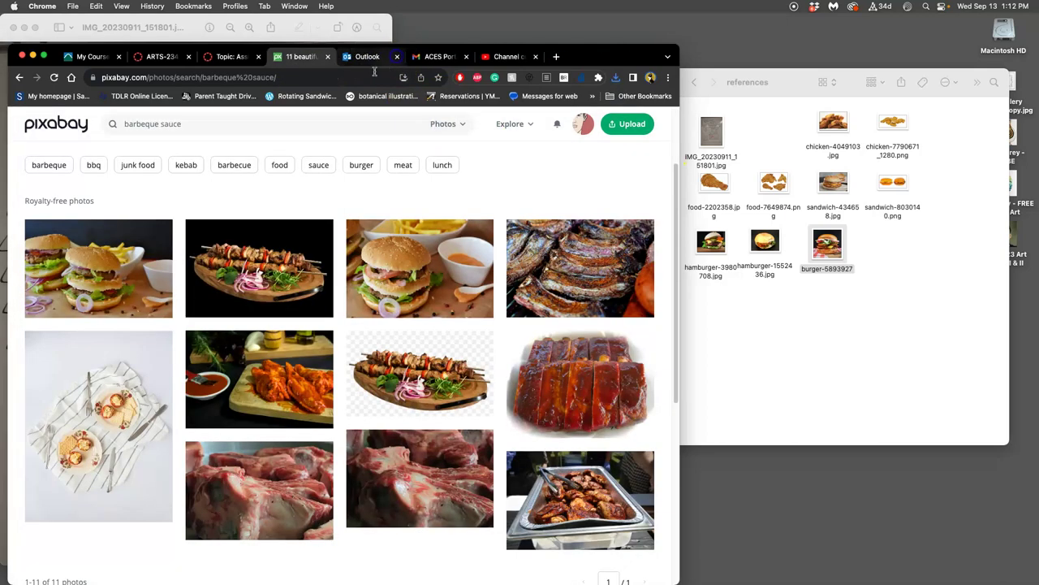
Search Pixabay photos for "sauce".
click(183, 125)
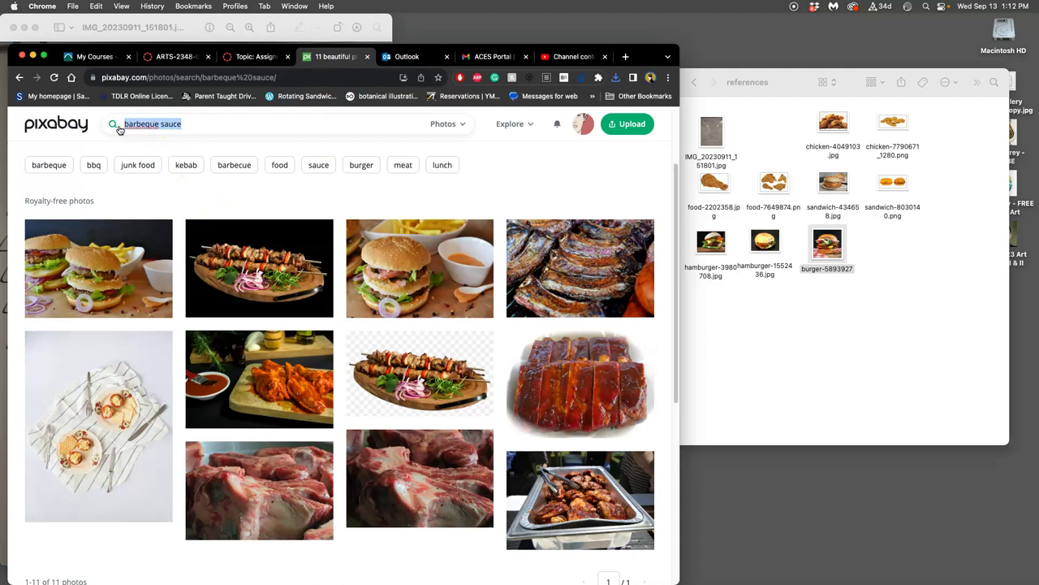
text(sauce)
key(Return)
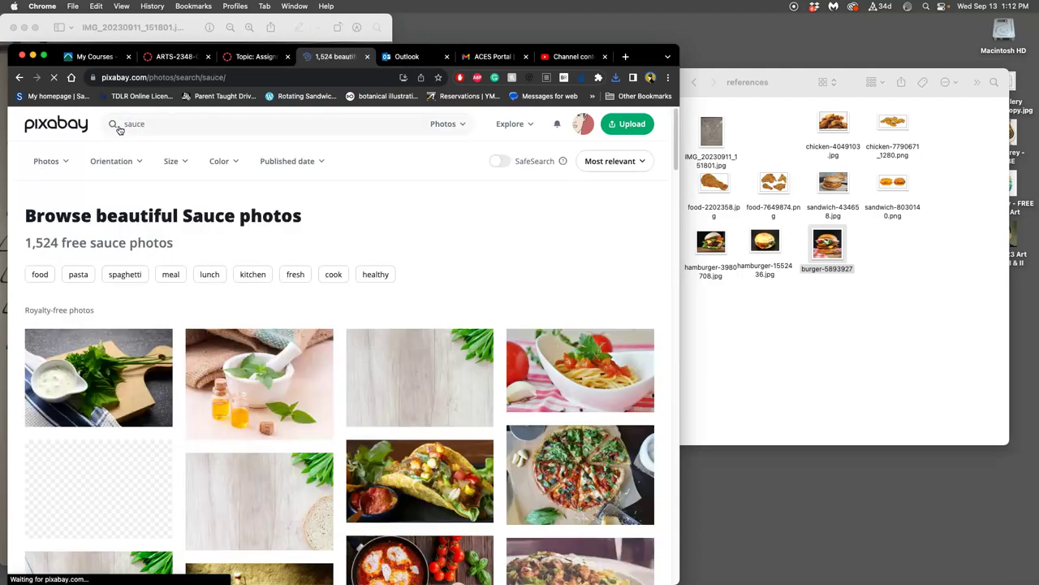
Open the roast duck photo from the sauce results in a new tab.
scroll(408, 291, down, 3)
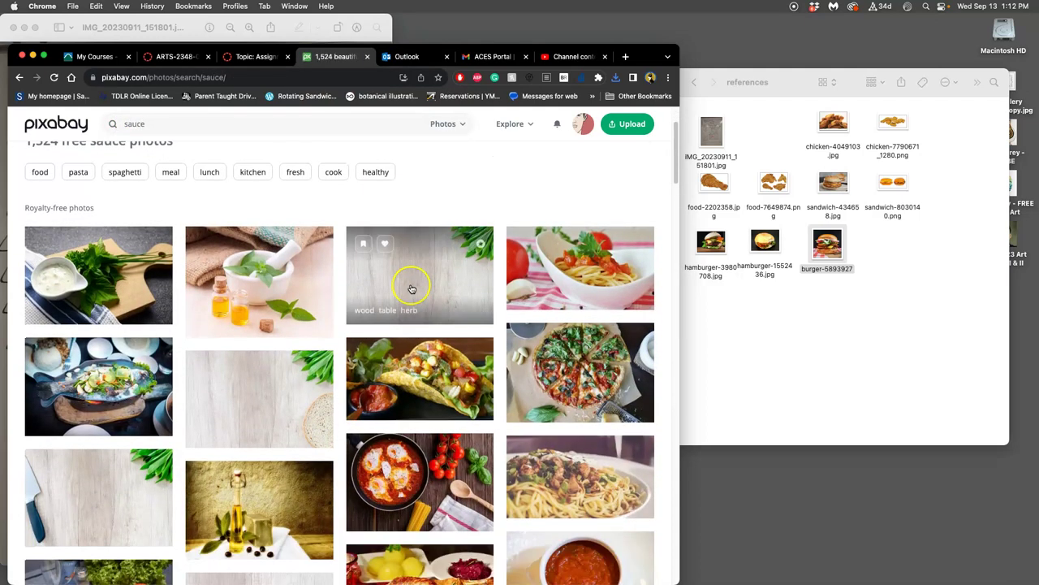
scroll(410, 289, down, 4)
scroll(411, 289, down, 2)
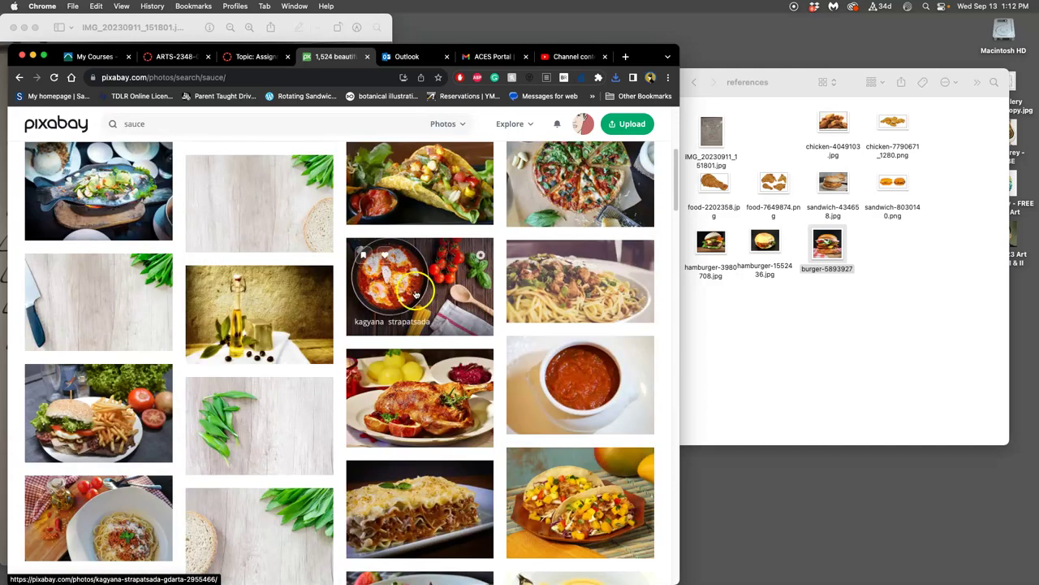
scroll(410, 297, down, 4)
scroll(443, 292, down, 4)
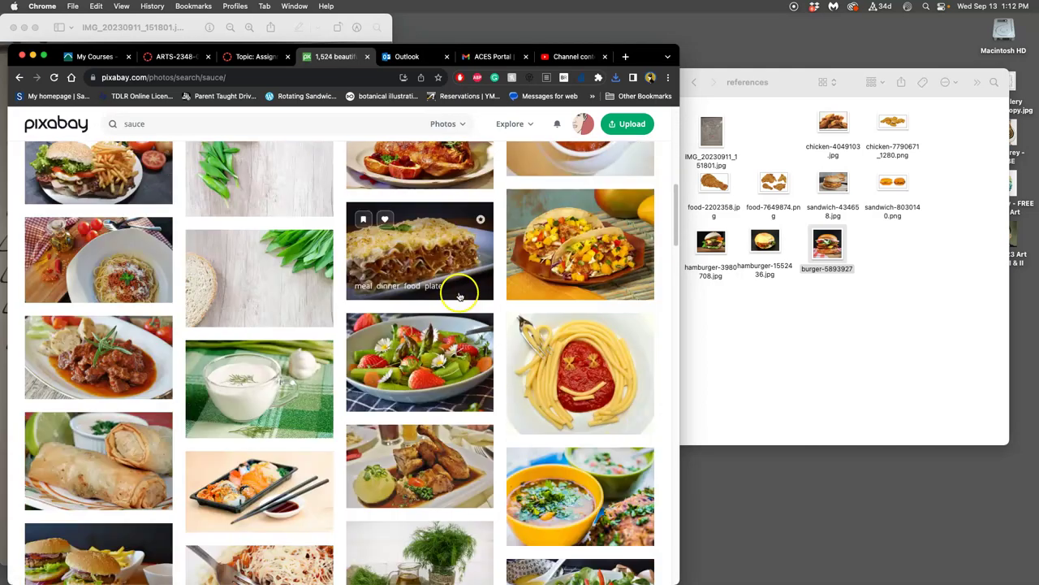
scroll(459, 296, up, 2)
right_click(446, 247)
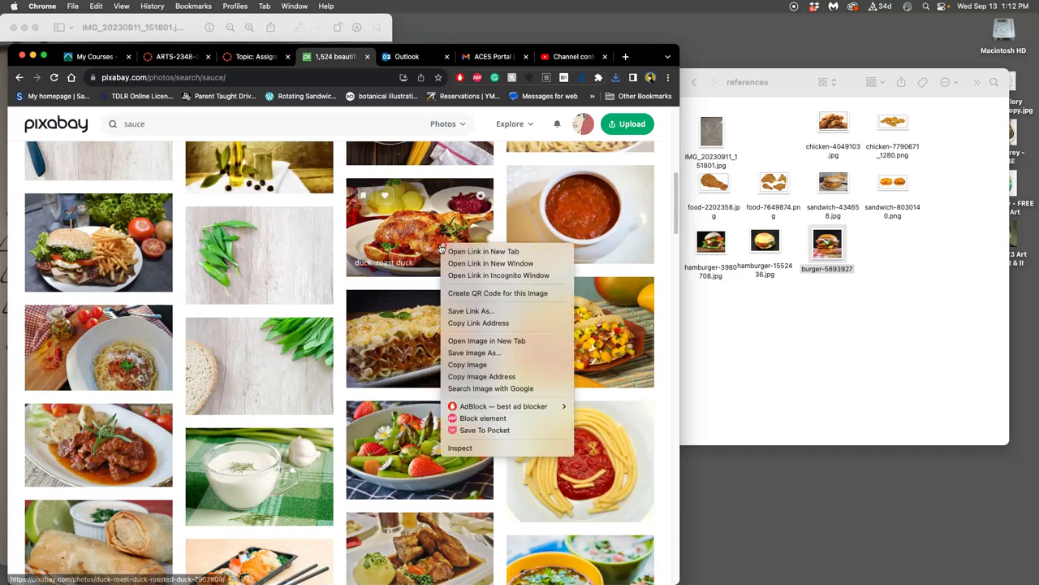
click(460, 252)
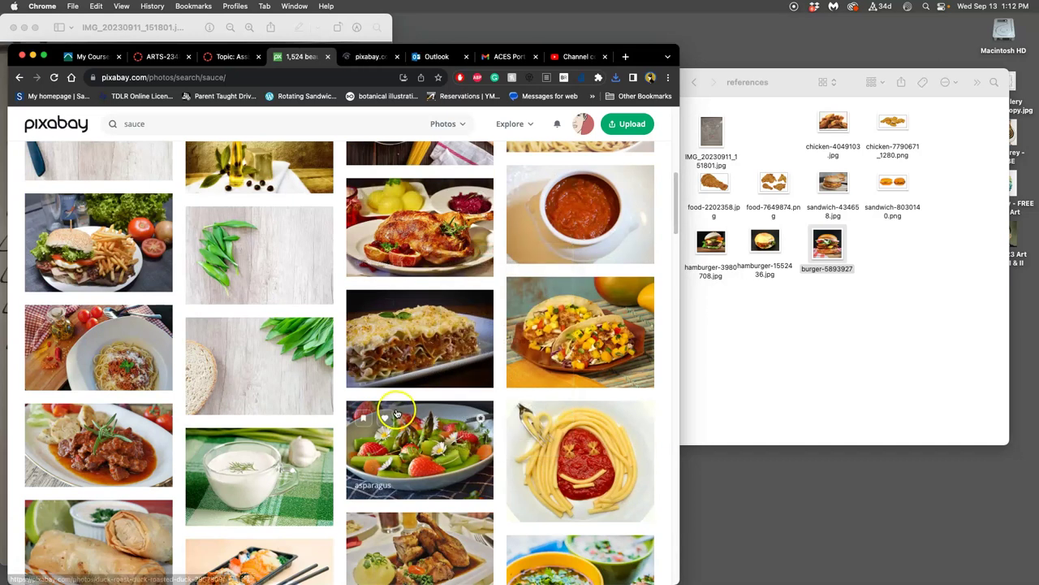
Find the tomato soup close-up further down the sauce results and open it in a new tab.
scroll(398, 412, down, 10)
scroll(402, 410, down, 2)
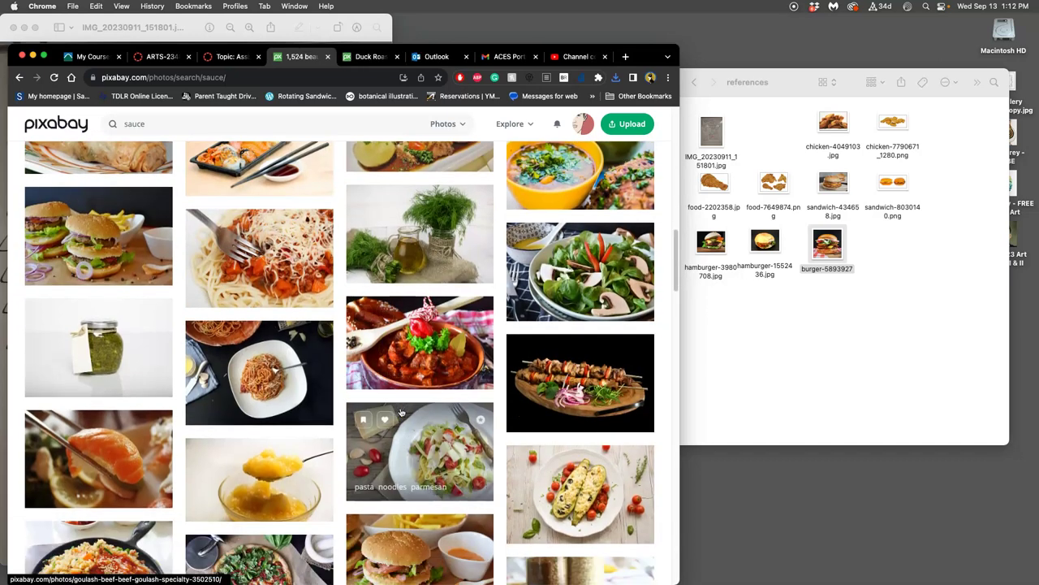
scroll(430, 401, down, 10)
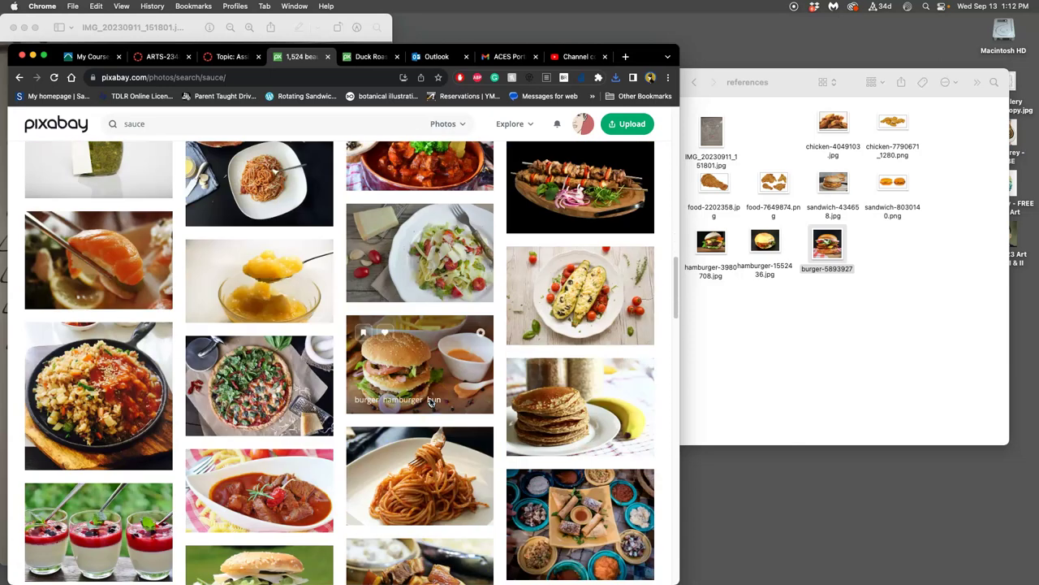
scroll(431, 403, down, 3)
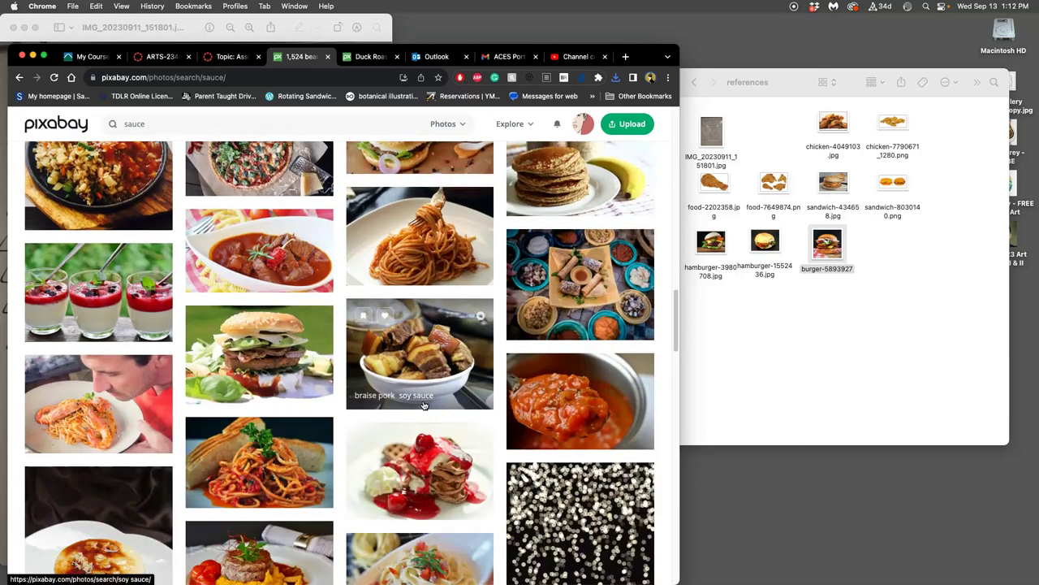
right_click(556, 400)
click(587, 376)
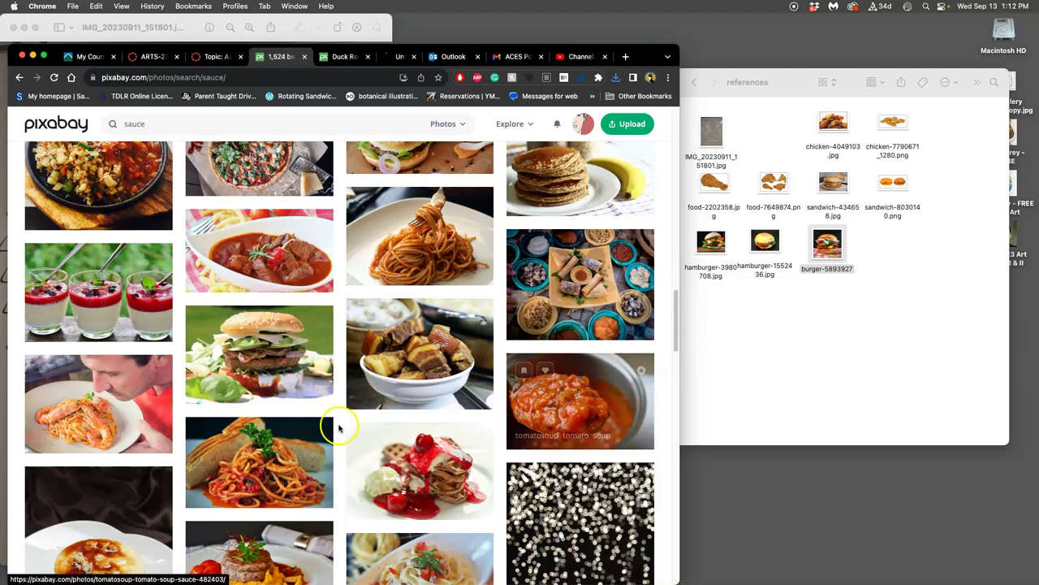
Go on to page 2 of the sauce results and open the goulash with pasta photo in a new tab.
scroll(339, 426, down, 10)
scroll(340, 426, down, 15)
scroll(341, 426, down, 5)
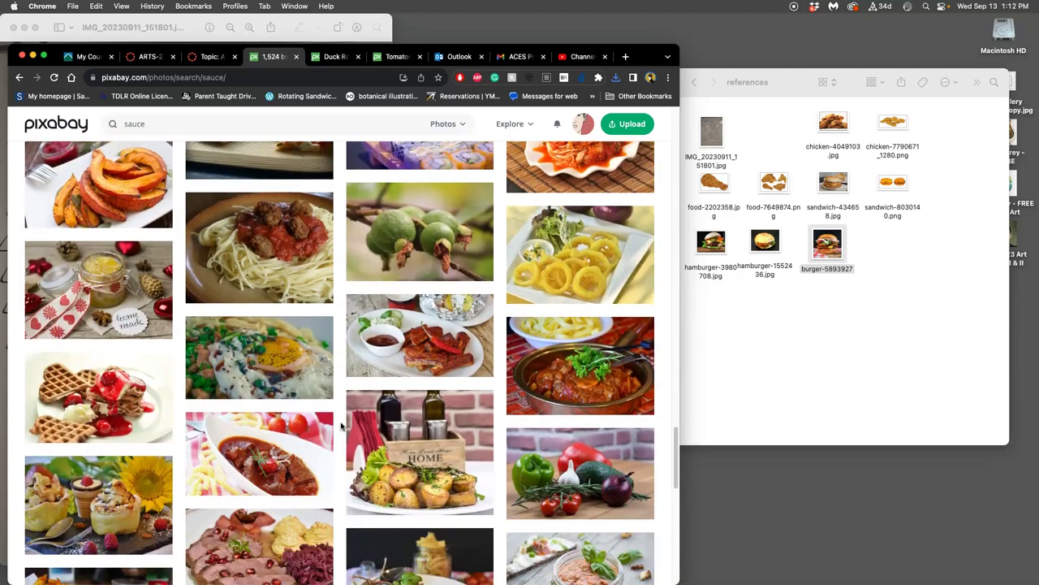
scroll(341, 425, down, 2)
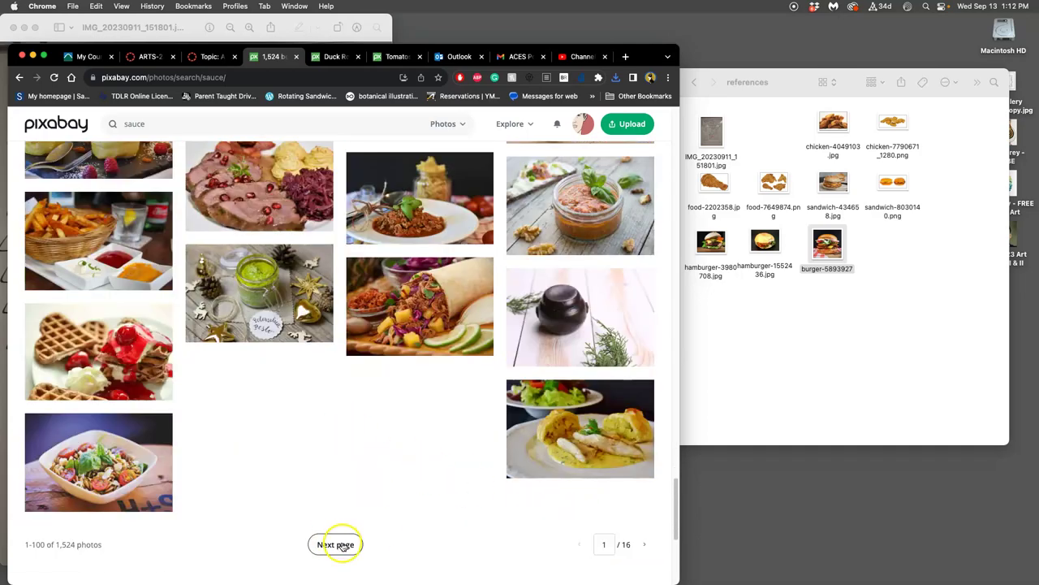
scroll(373, 410, down, 7)
scroll(374, 410, down, 20)
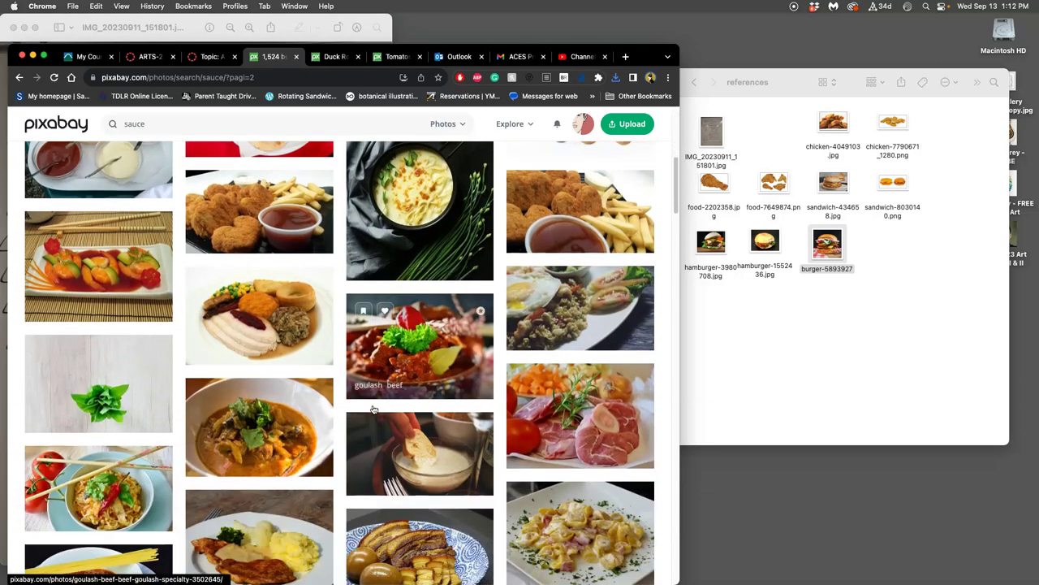
scroll(373, 410, down, 20)
scroll(374, 410, down, 15)
scroll(374, 410, down, 5)
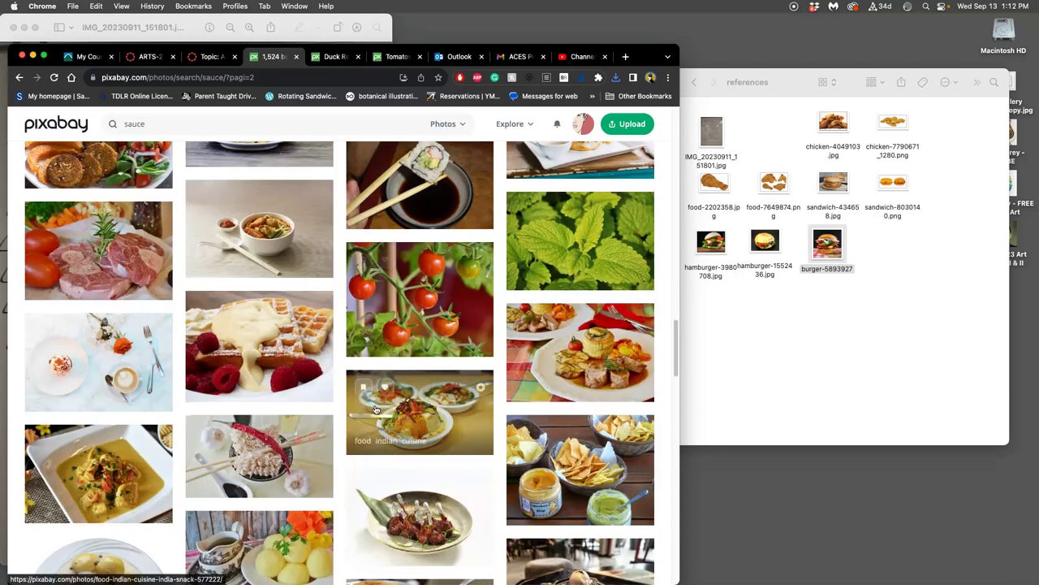
scroll(376, 410, down, 7)
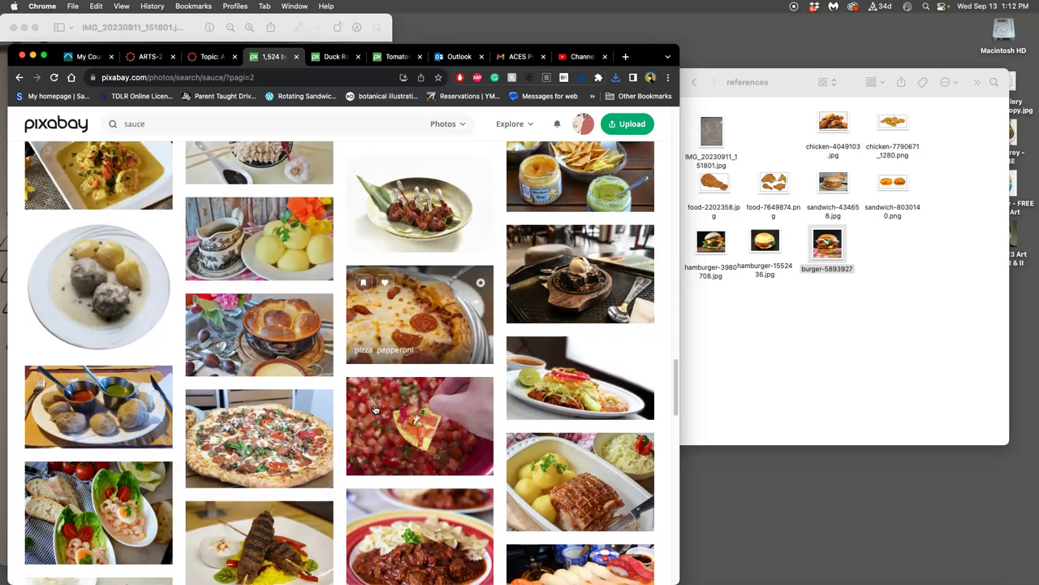
scroll(375, 410, down, 4)
right_click(419, 395)
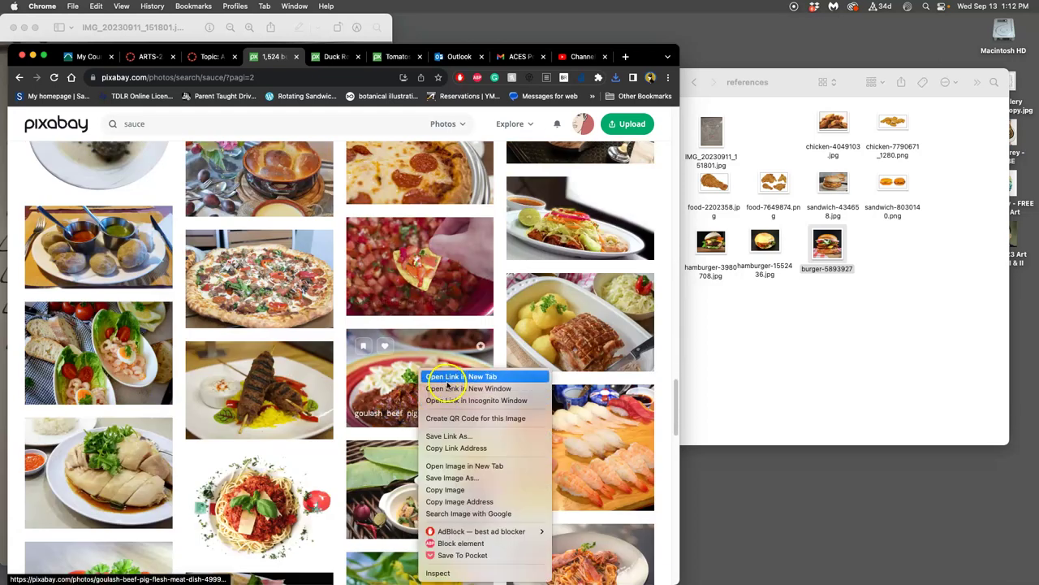
click(449, 377)
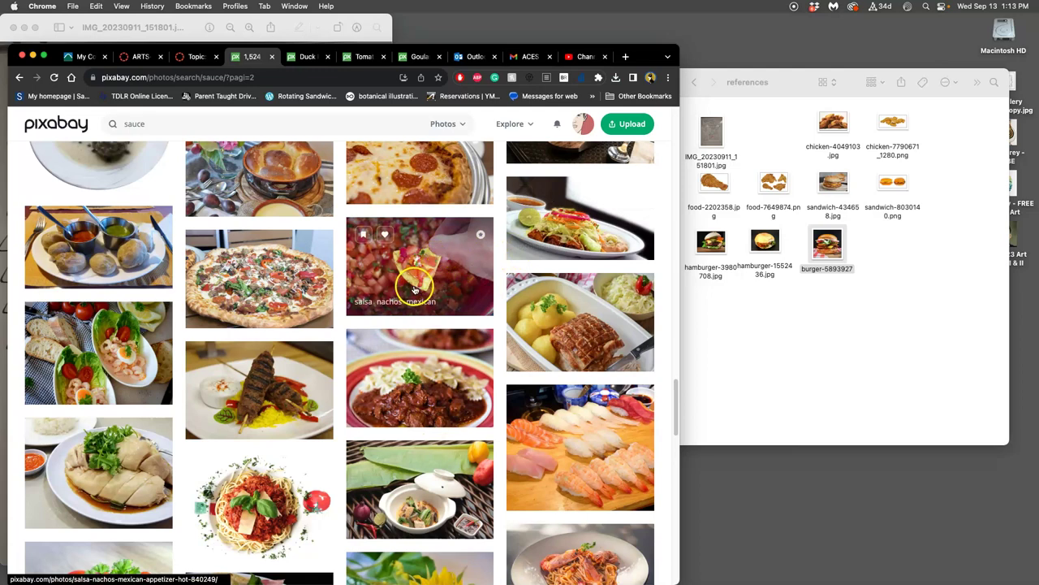
Look over the rest of page 2 and advance to page 3 of the sauce results.
scroll(435, 264, down, 8)
scroll(416, 290, down, 15)
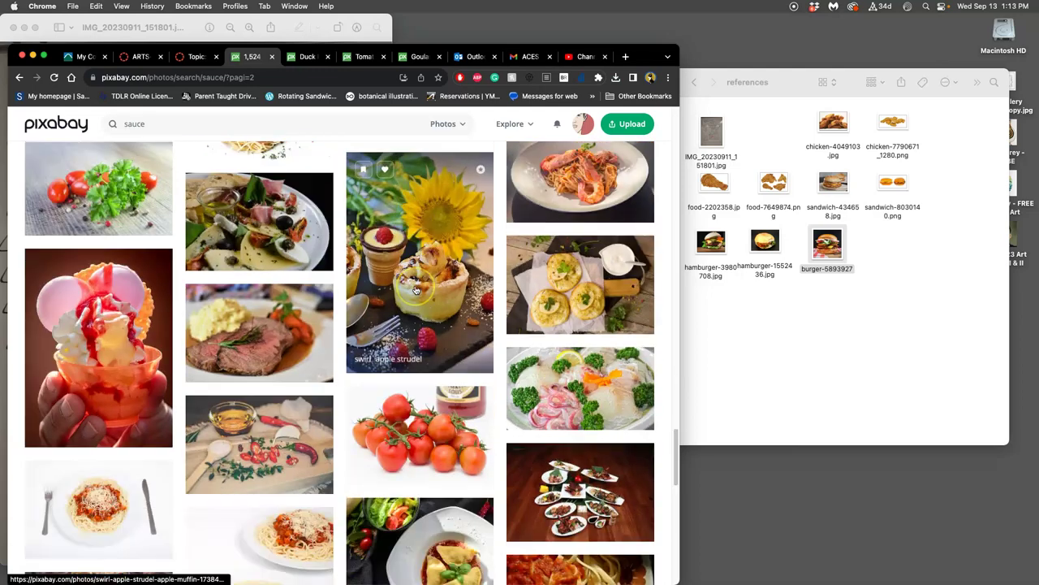
scroll(416, 290, down, 3)
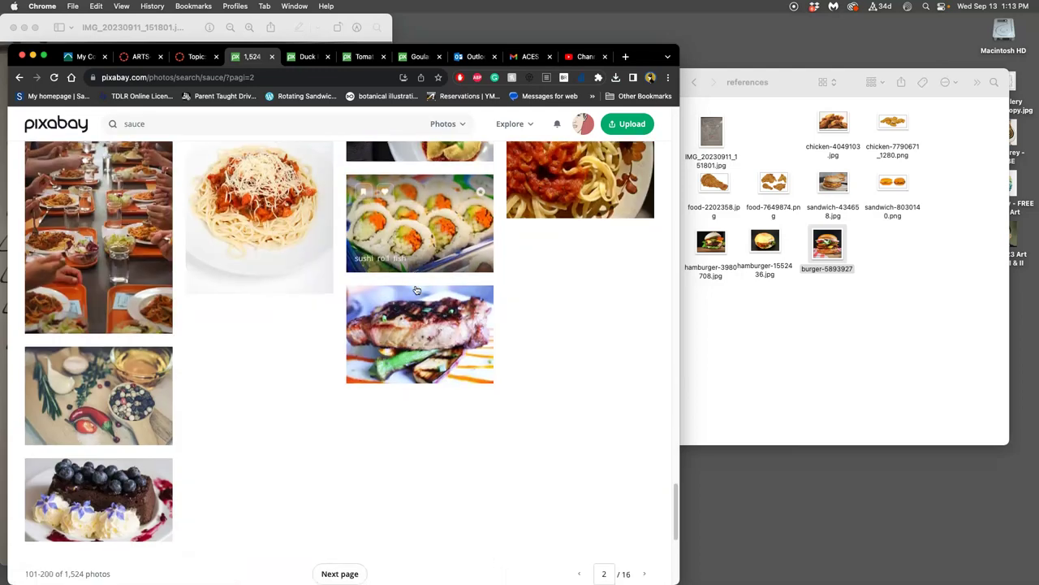
click(349, 469)
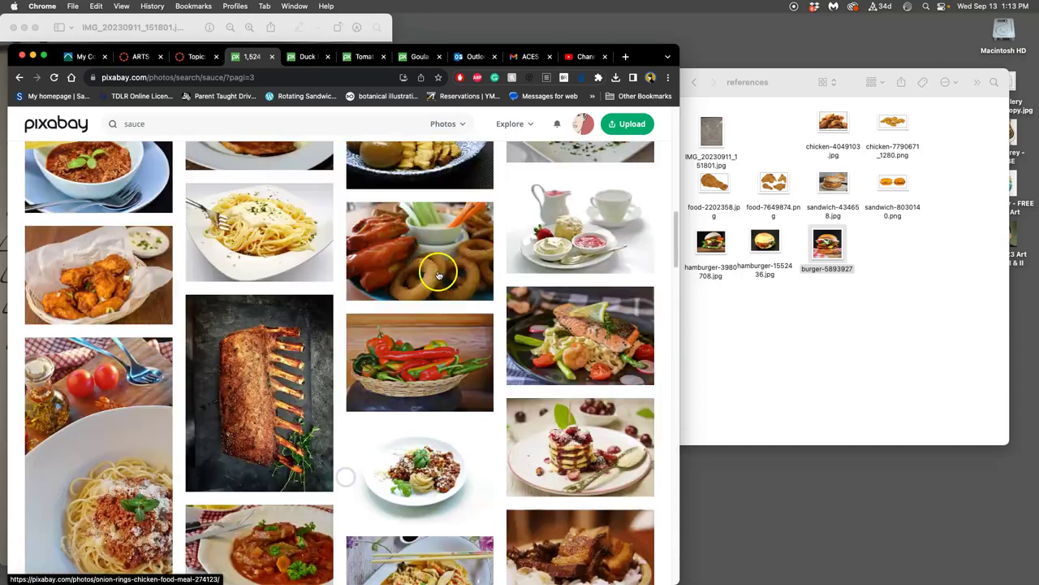
Look through page 3 of the sauce results for suitable sauce reference photos.
scroll(438, 272, down, 3)
scroll(438, 272, down, 5)
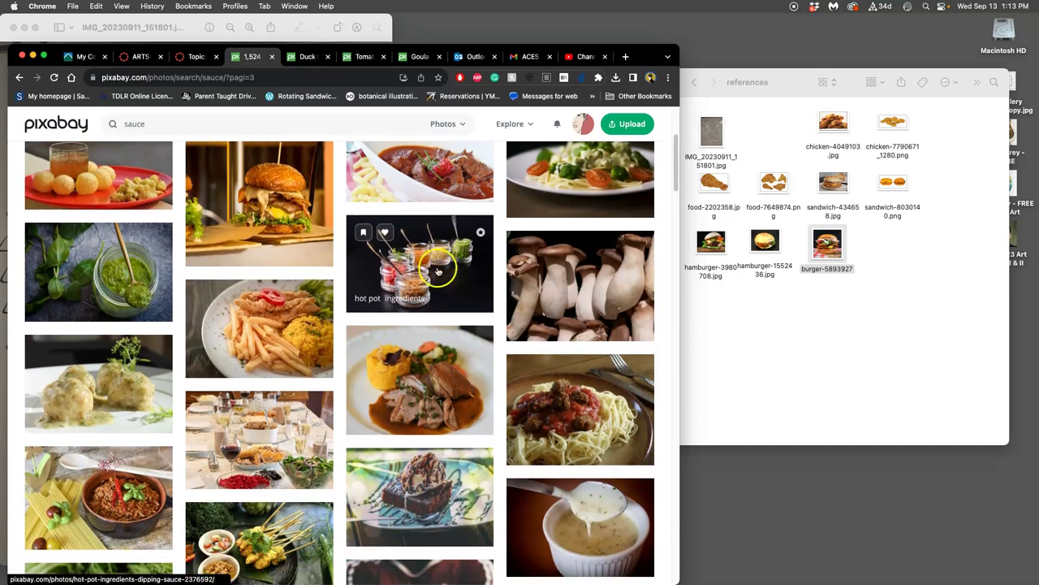
scroll(442, 273, down, 15)
scroll(443, 273, down, 5)
scroll(442, 272, down, 18)
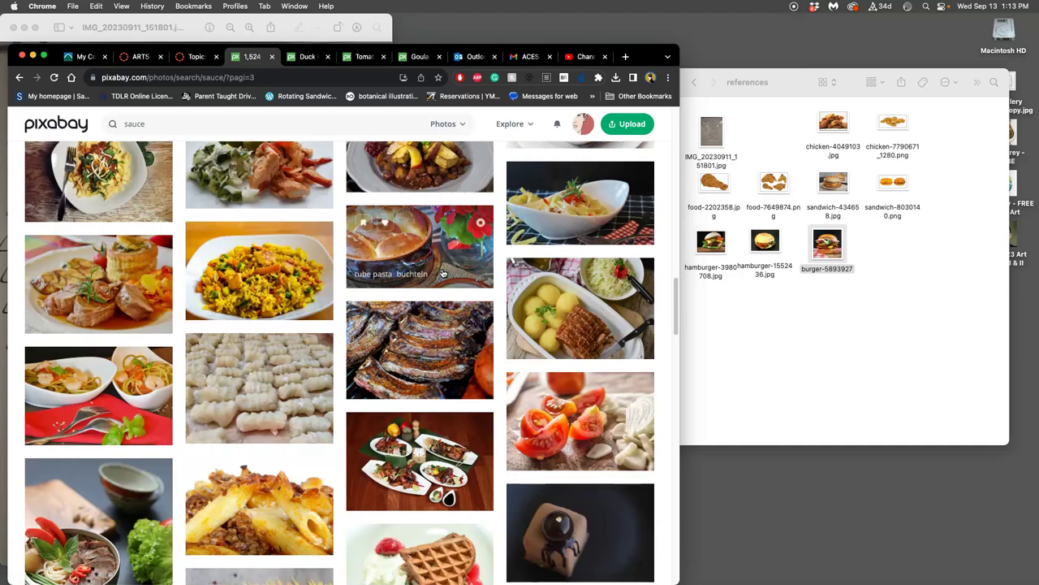
scroll(442, 273, down, 12)
scroll(442, 273, down, 20)
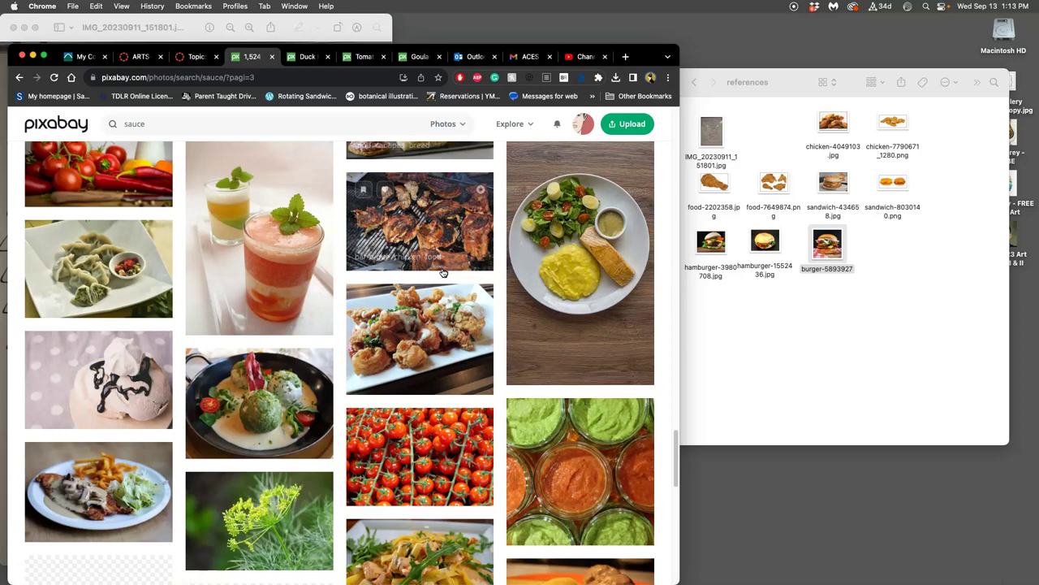
scroll(443, 272, down, 6)
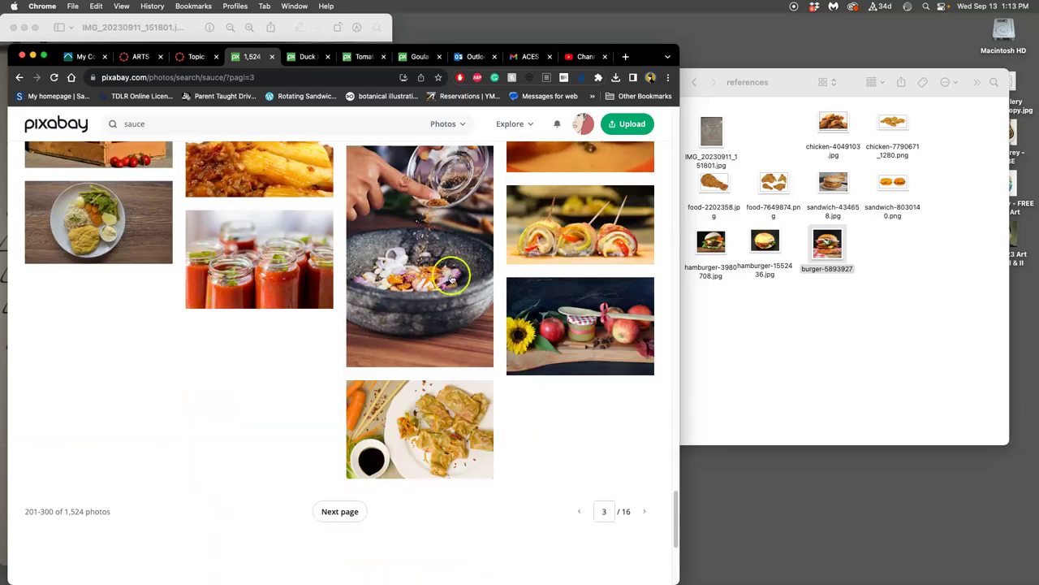
Advance to page 4 of the sauce results and open the photo of the dish covered in dark brown sauce in a new tab.
click(358, 512)
scroll(424, 257, down, 2)
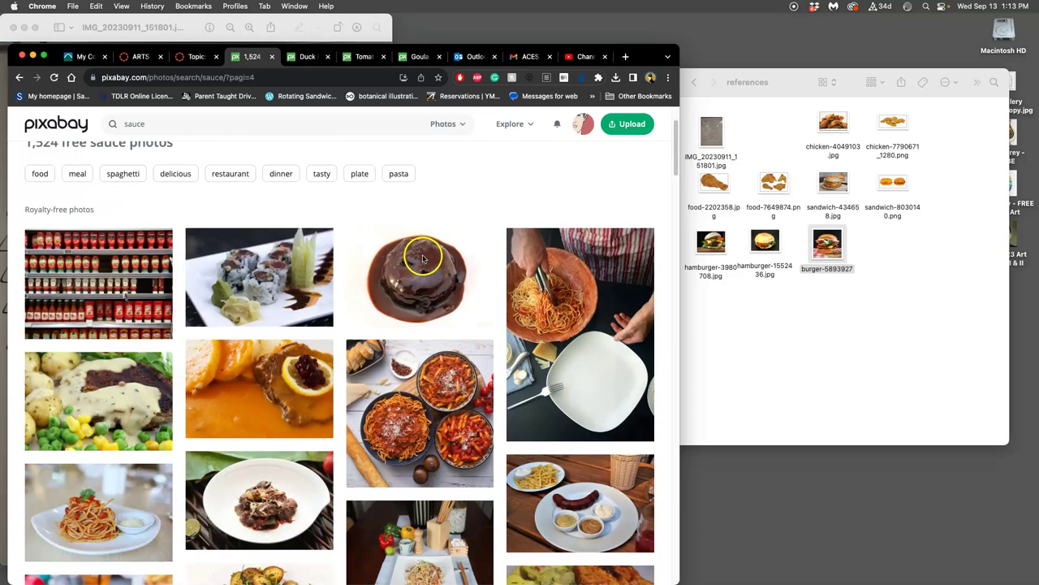
right_click(437, 283)
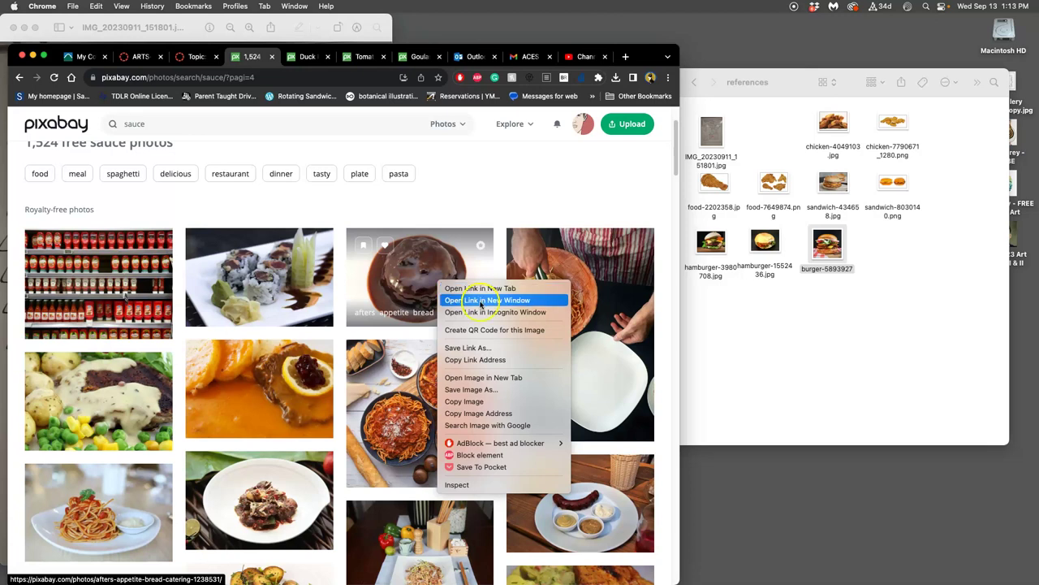
click(471, 289)
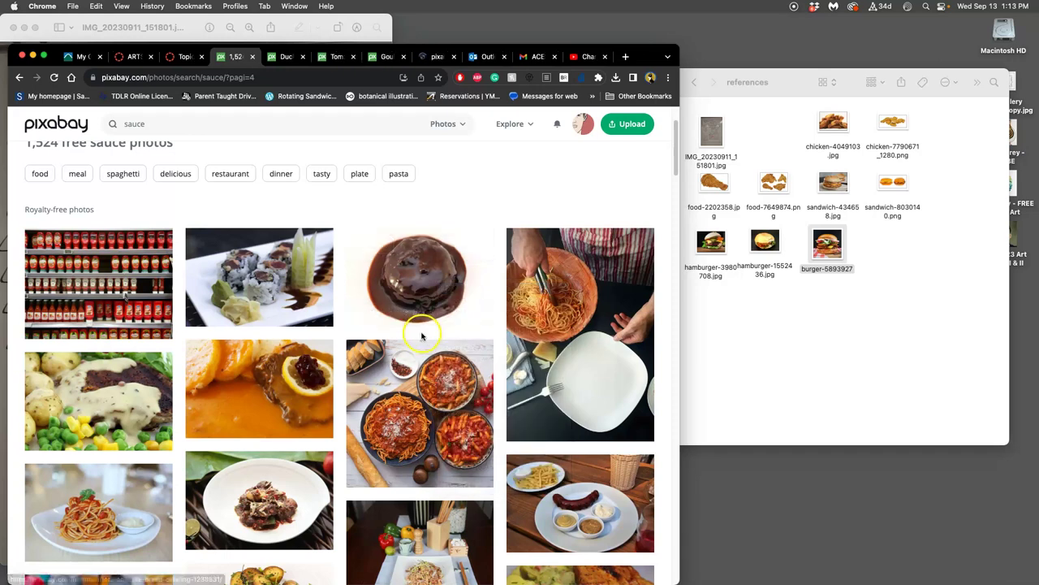
Open the spaghetti bolognese photo on a white background from page 4 in a new tab.
scroll(430, 333, down, 8)
scroll(423, 337, down, 3)
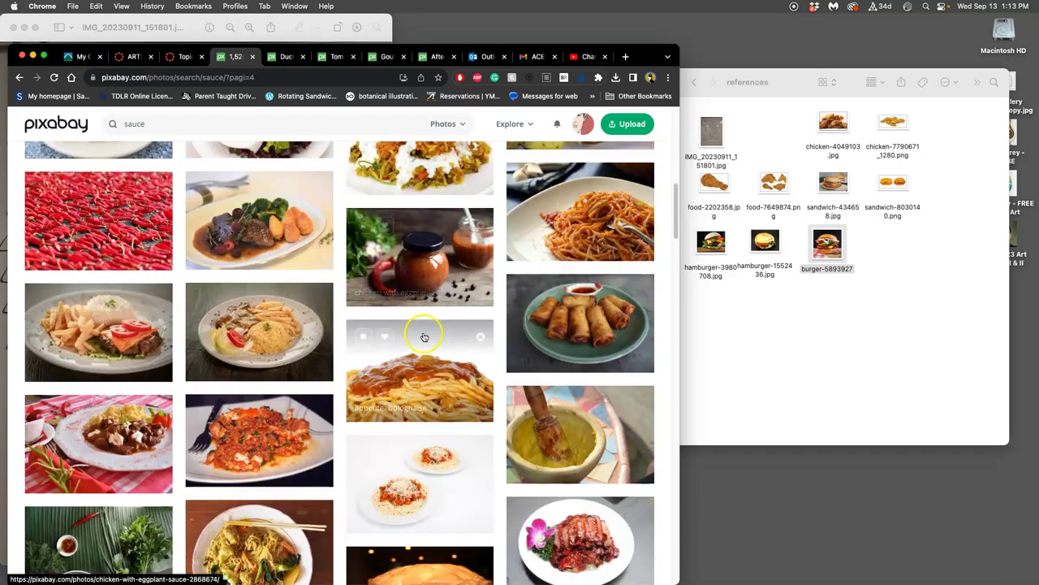
right_click(424, 382)
click(468, 376)
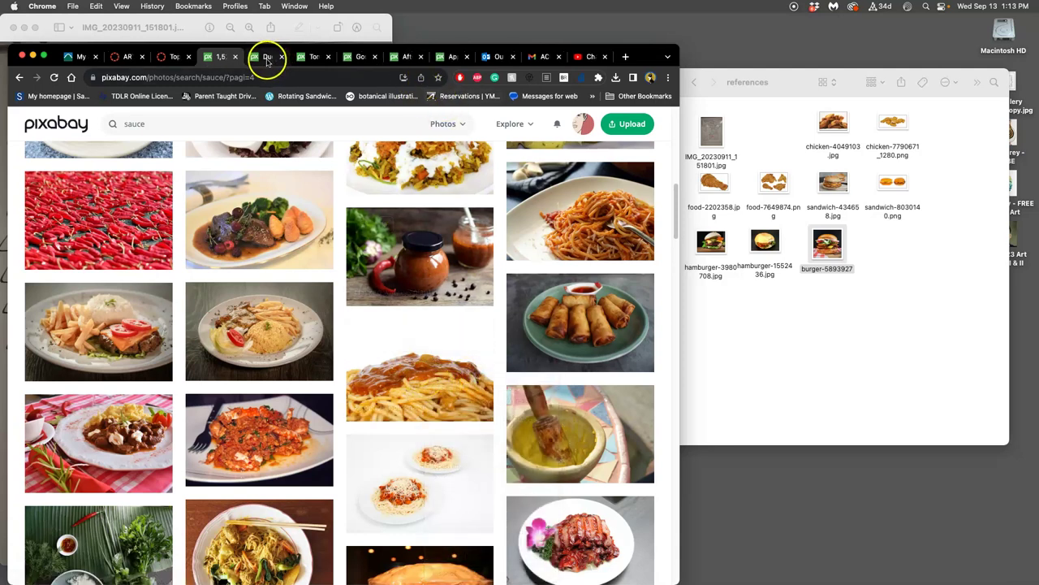
Download the roast duck photo as a 6000×4000 JPG and close its tab.
click(267, 57)
click(620, 172)
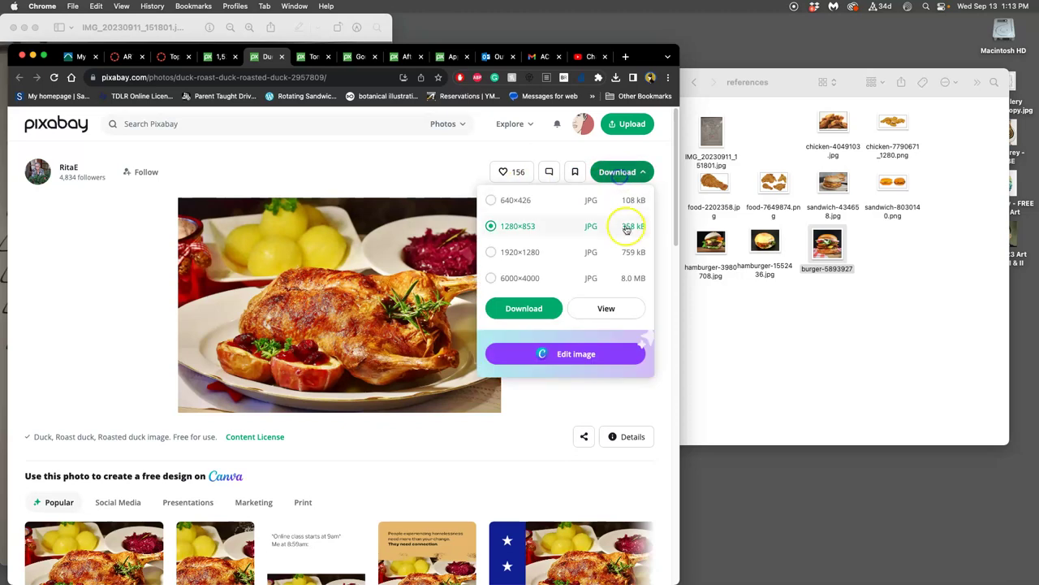
click(490, 278)
click(522, 308)
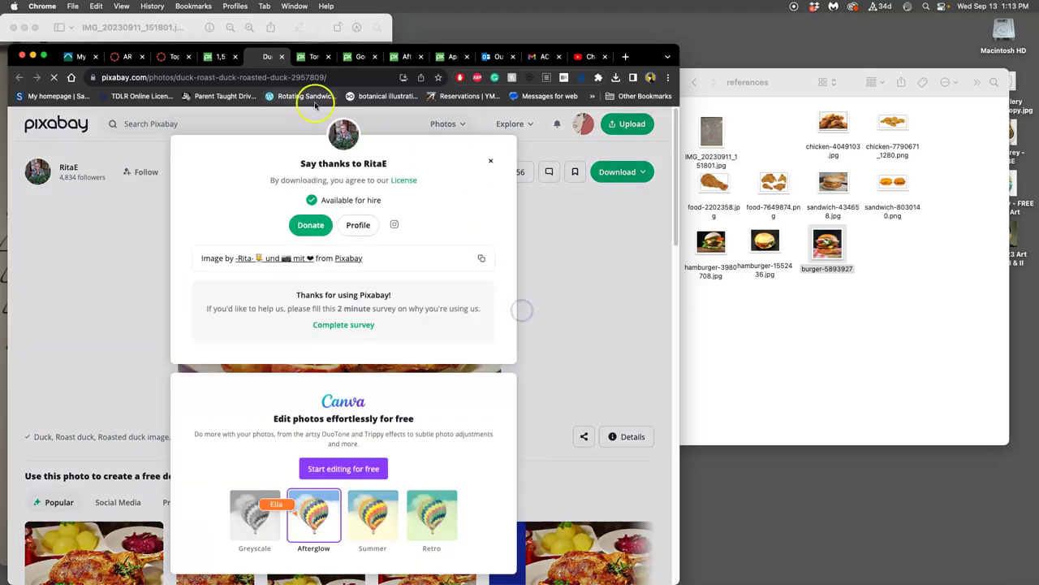
click(281, 57)
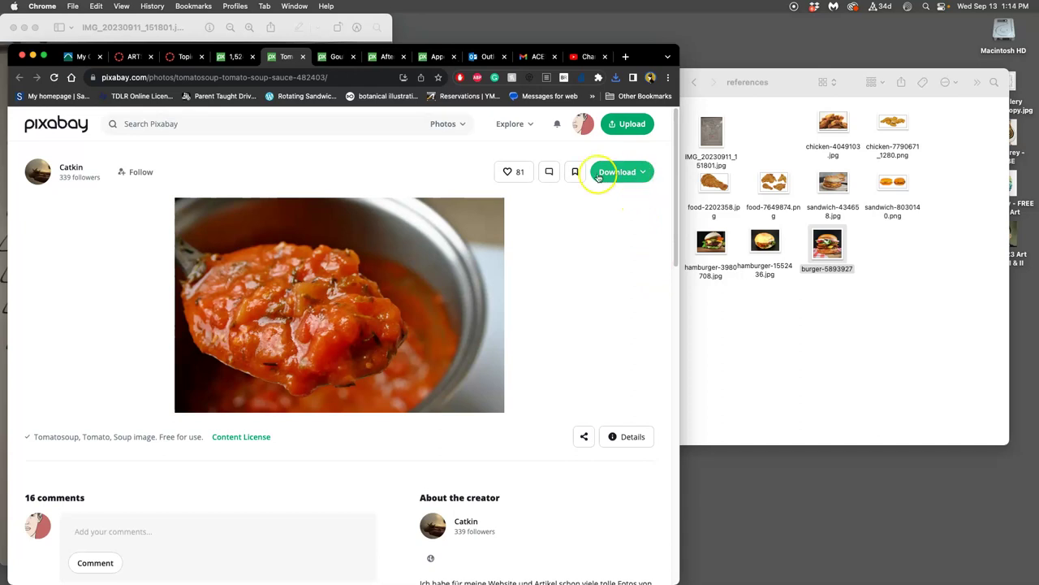
Close the tomato soup photo's tab, then download the goulash photo as a 6000×4000 JPG and close its tab.
click(303, 57)
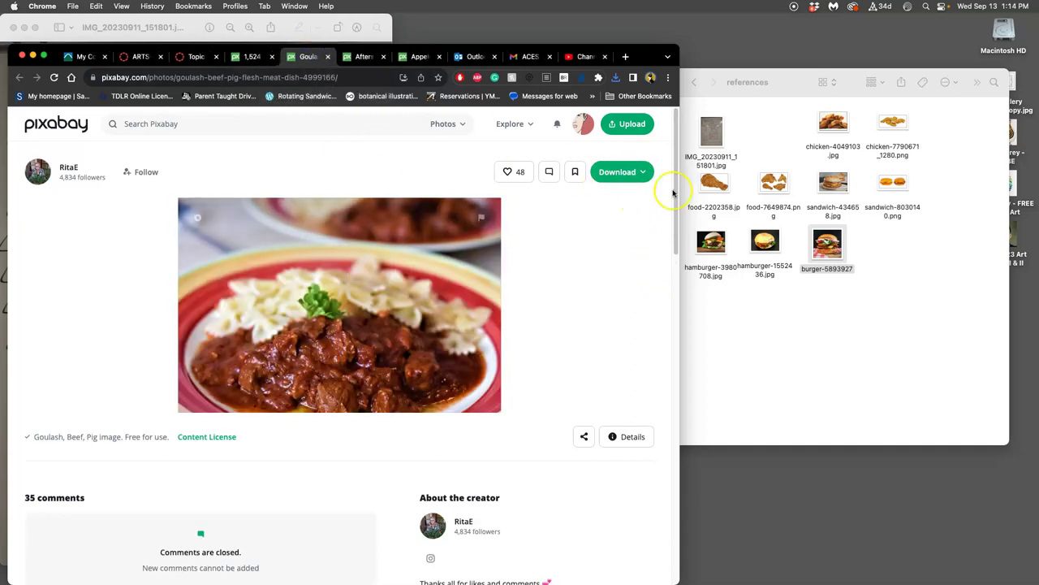
click(624, 171)
click(490, 278)
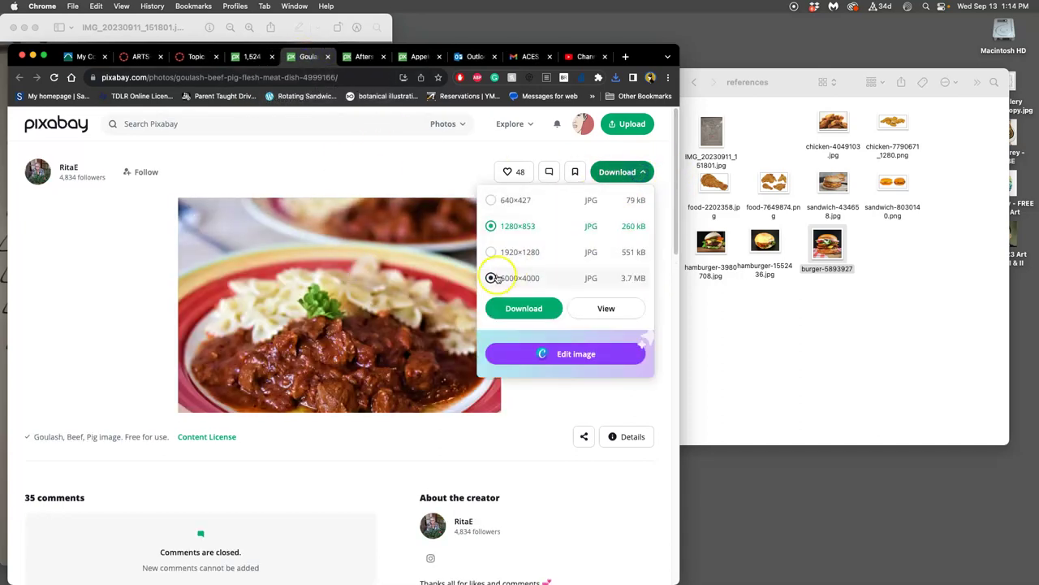
click(523, 307)
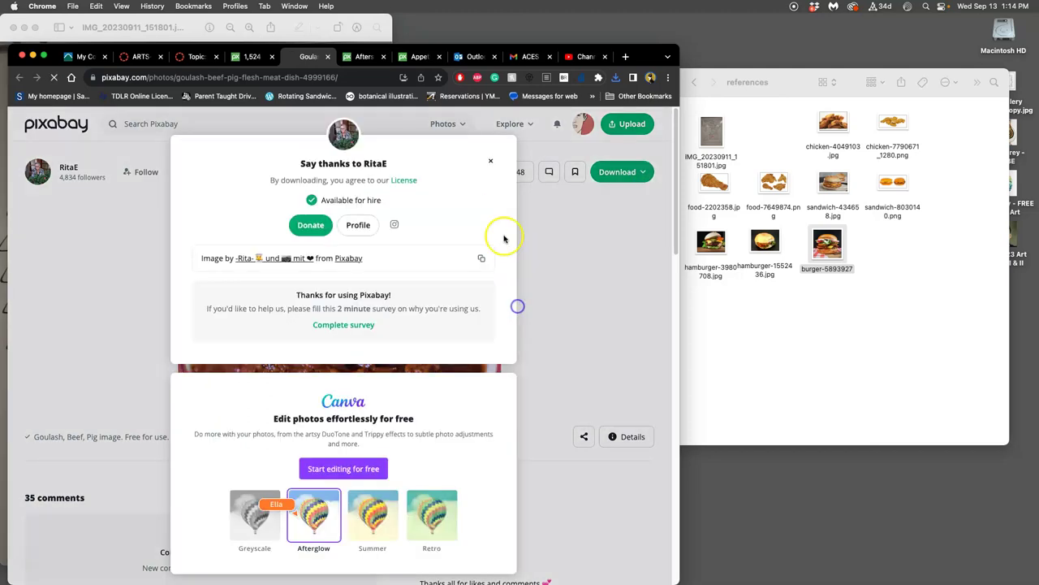
click(328, 57)
Download the photo of the dish covered in dark brown sauce as a 3504×2336 JPG and close its tab.
click(641, 173)
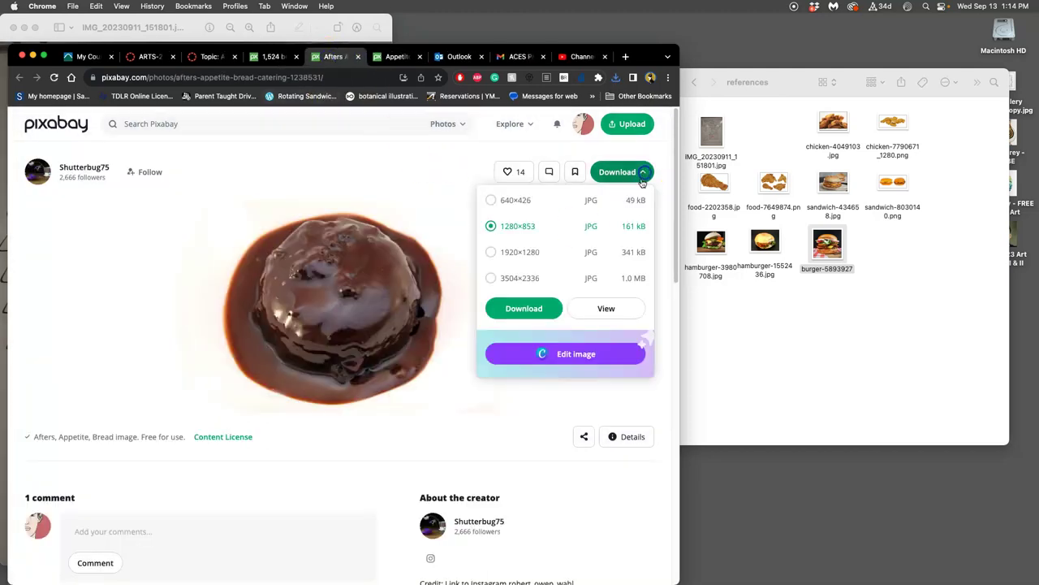
click(490, 278)
click(529, 308)
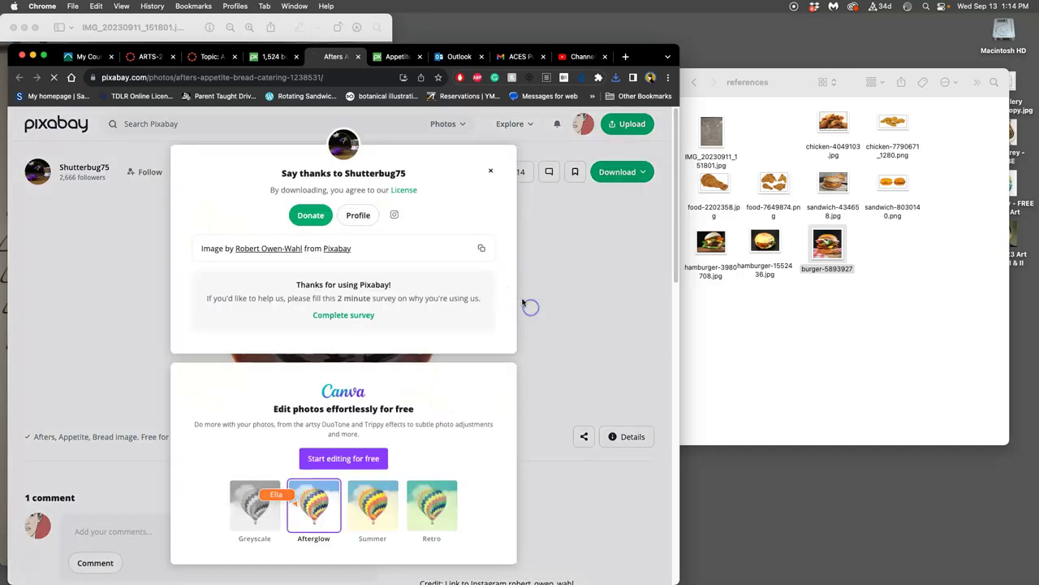
click(358, 58)
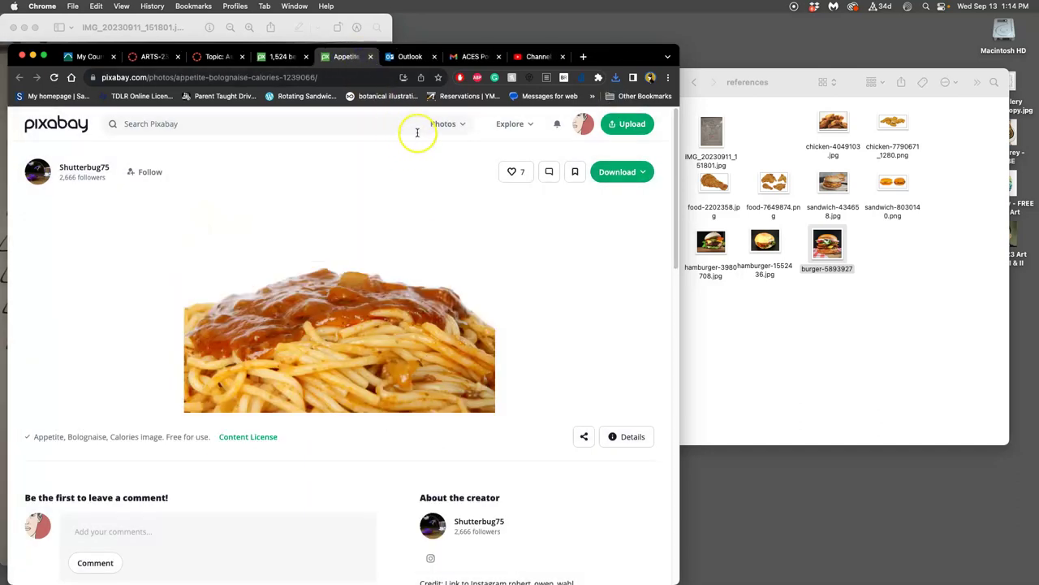
Download the spaghetti bolognese photo on the white background and close its tab to return to the sauce results.
click(616, 171)
click(521, 307)
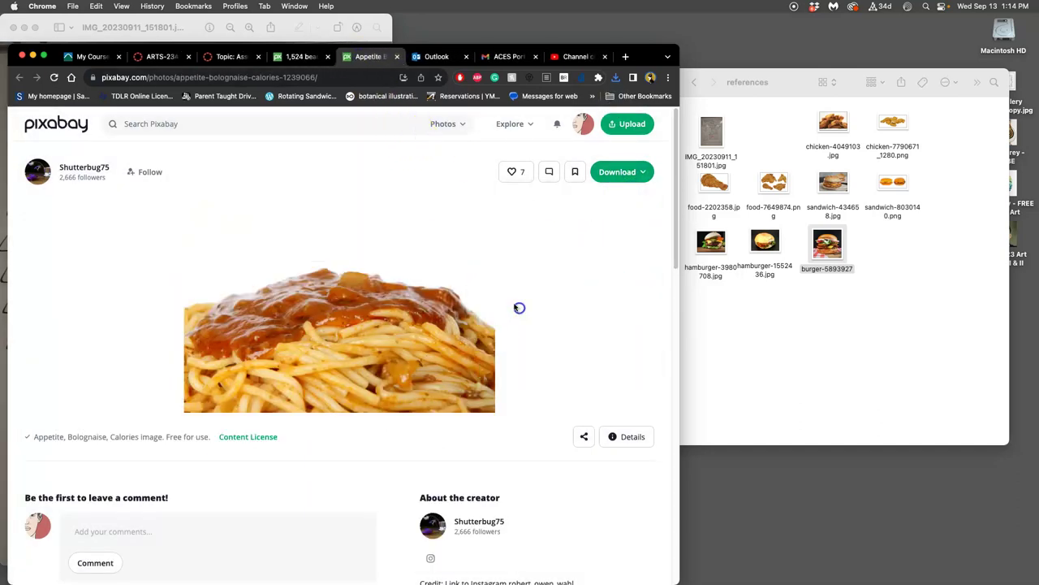
click(396, 57)
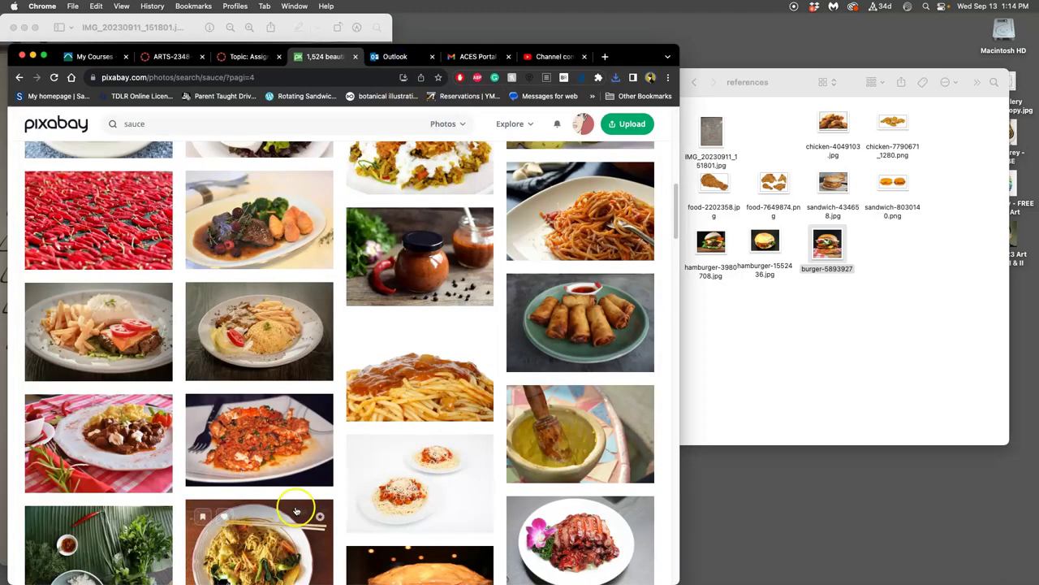